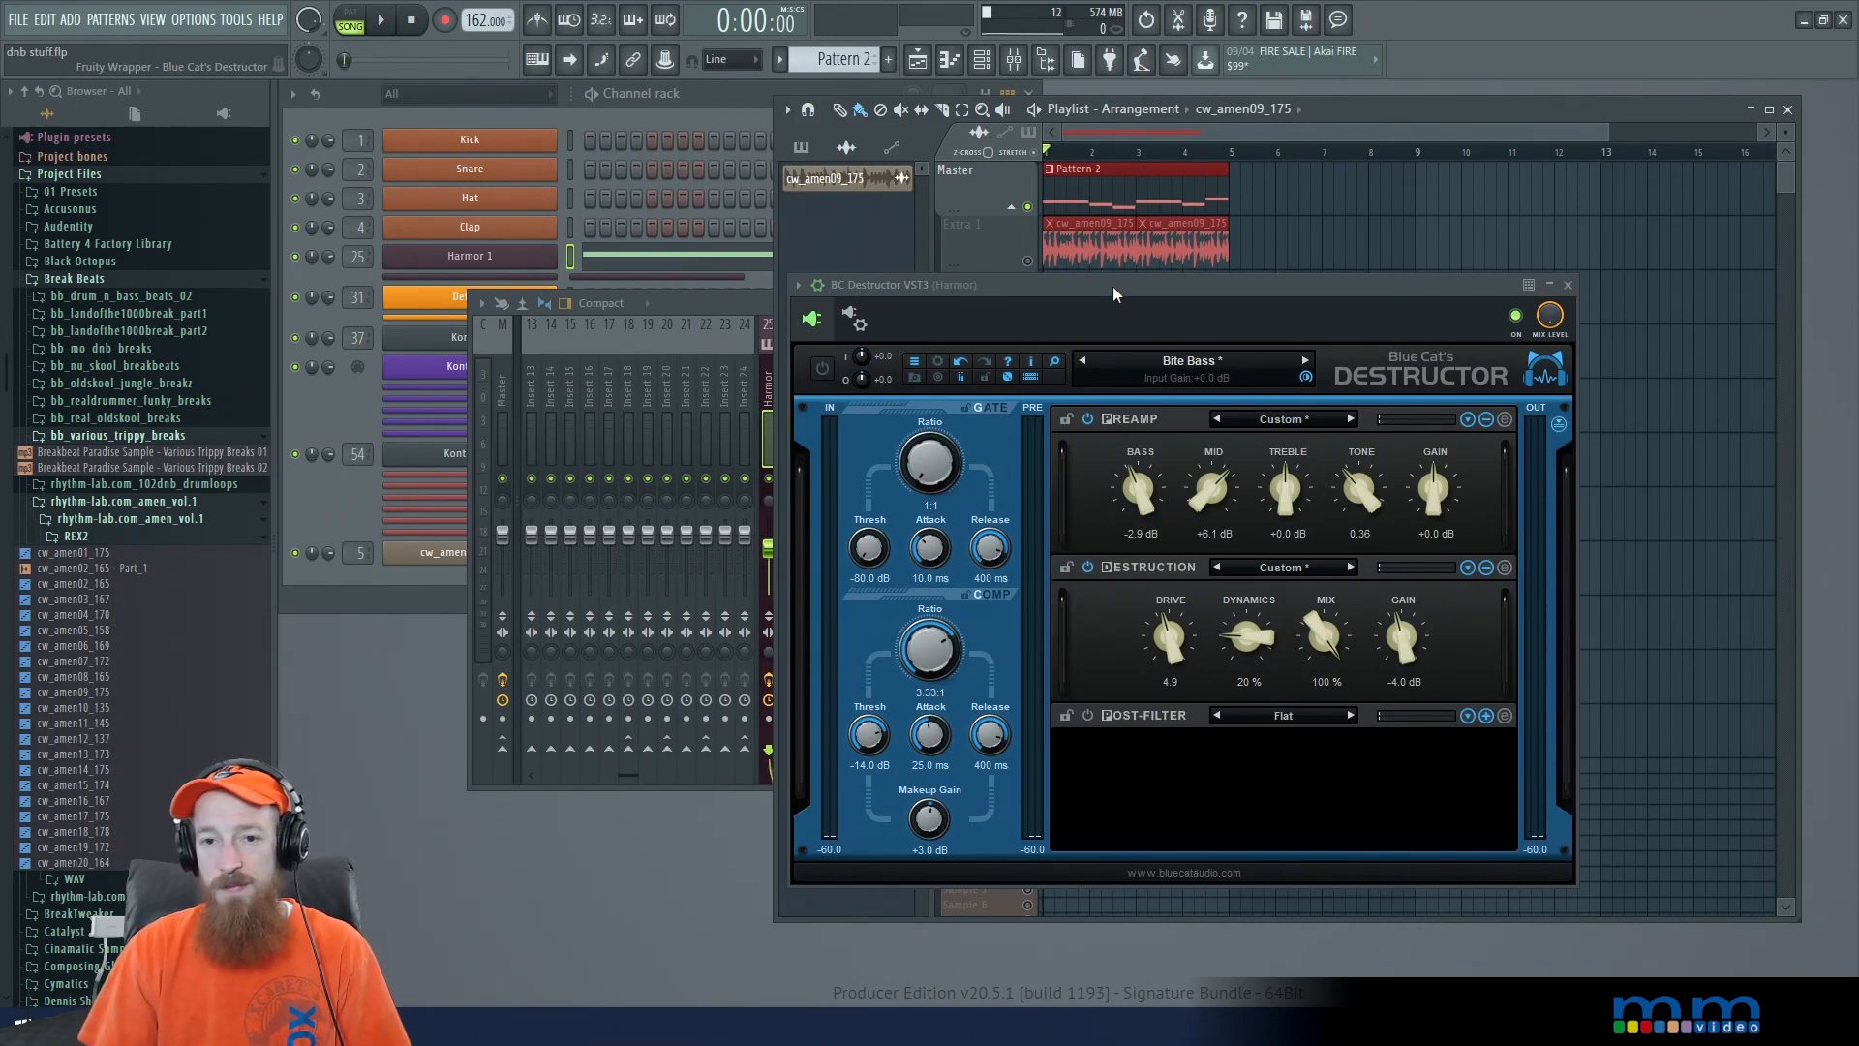
Step: Play the Harmor bass pattern with BC Destructor bypassed, switch the effect on, and play the pattern again to compare
key(space)
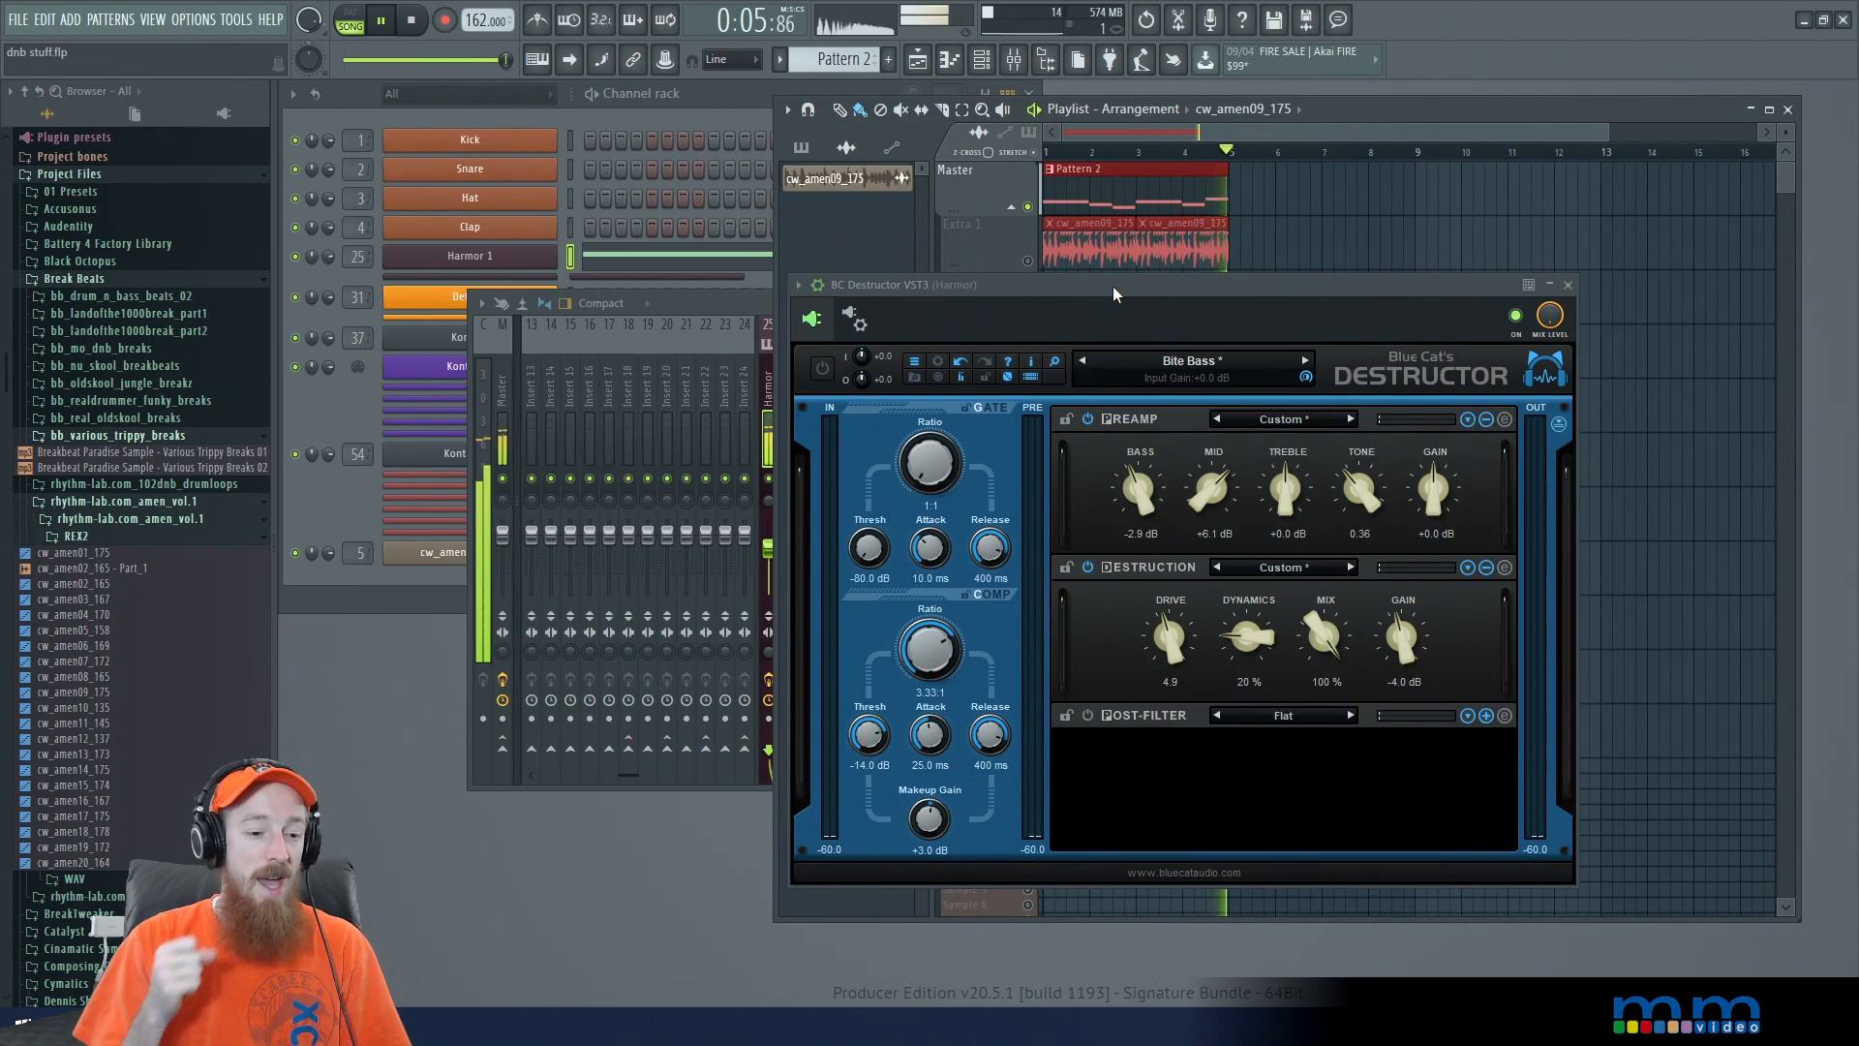
key(space)
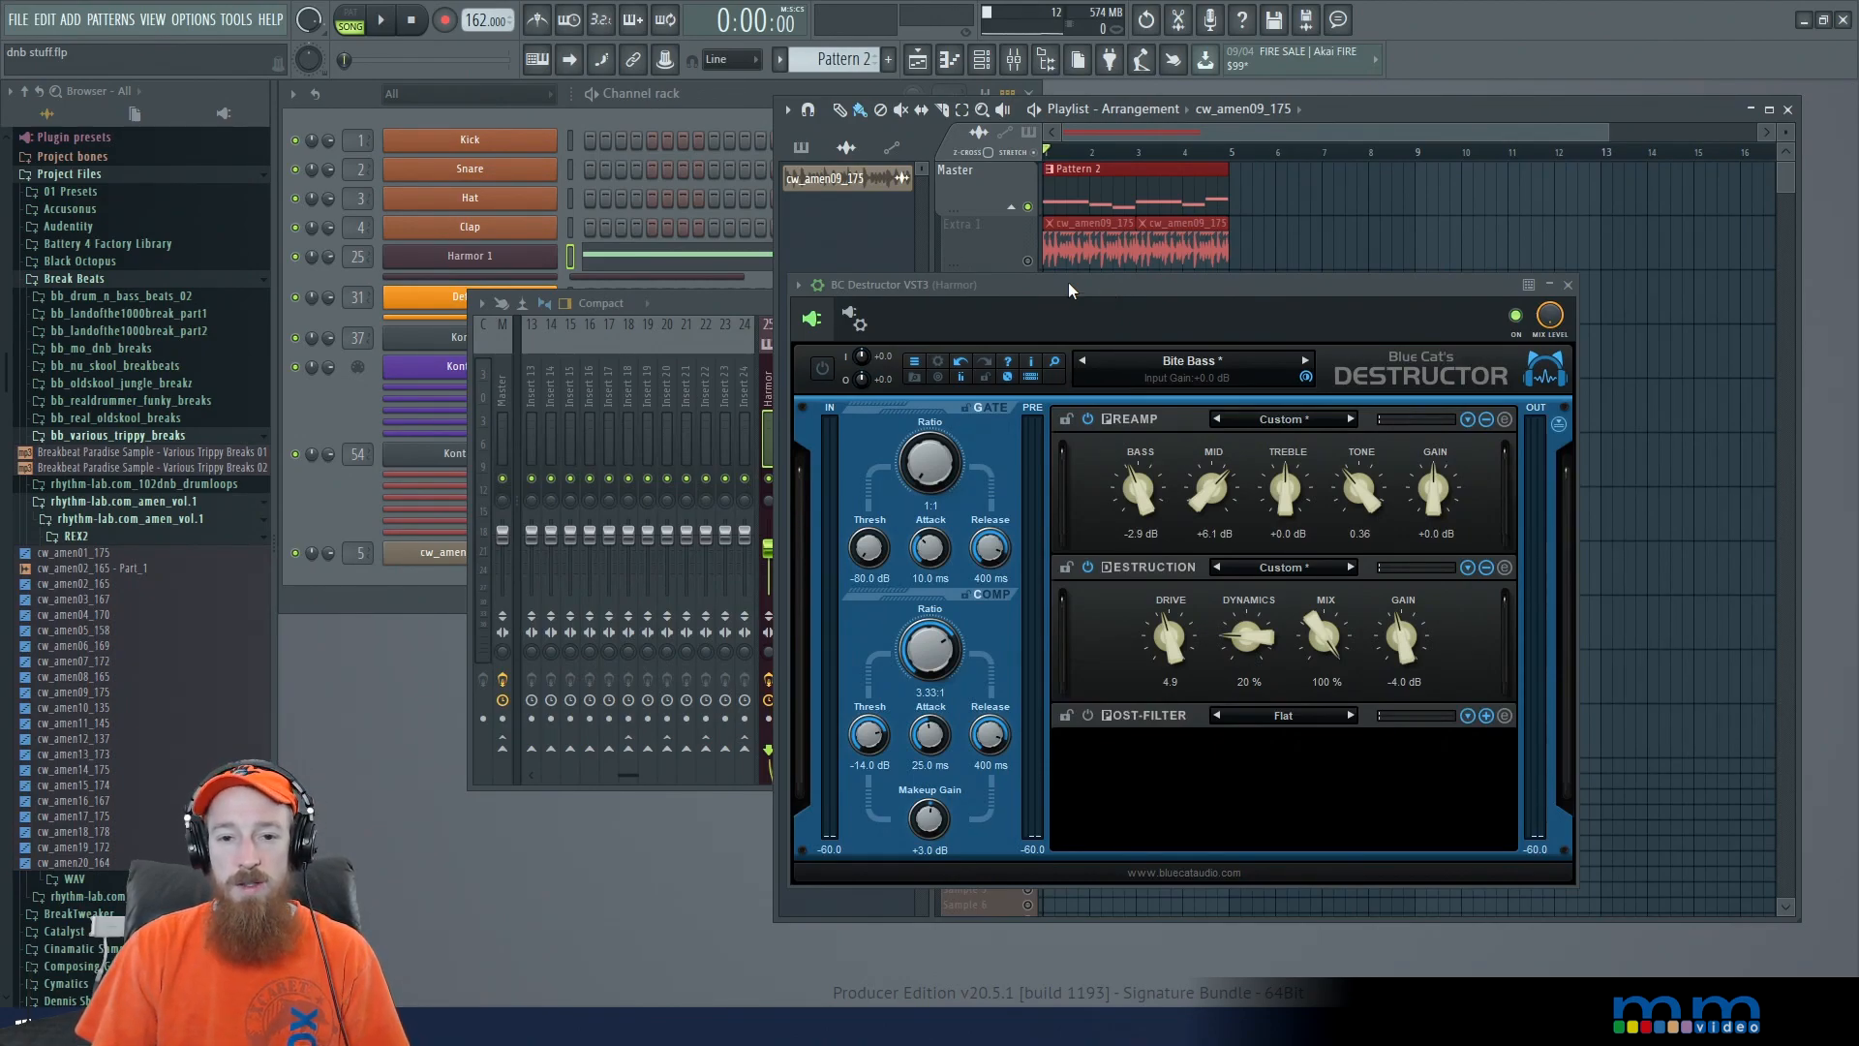
click(822, 368)
drag(1084, 295, 1082, 266)
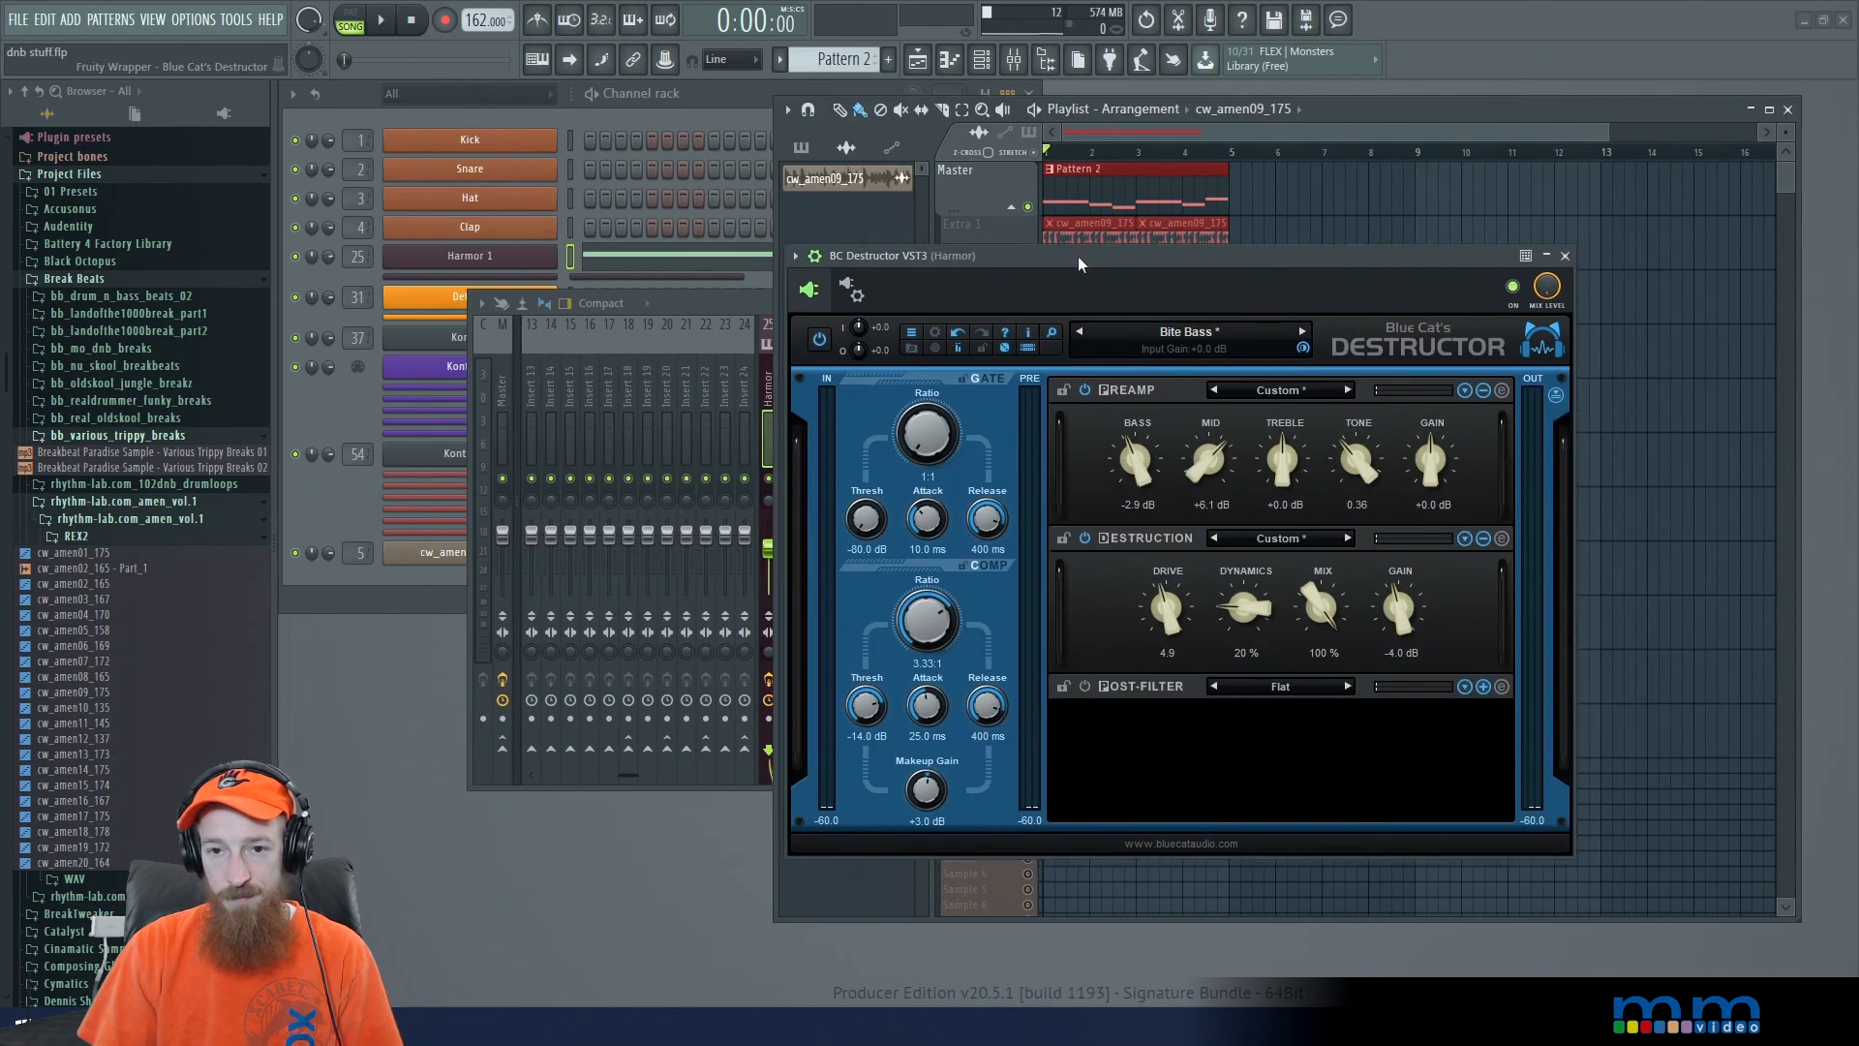
key(space)
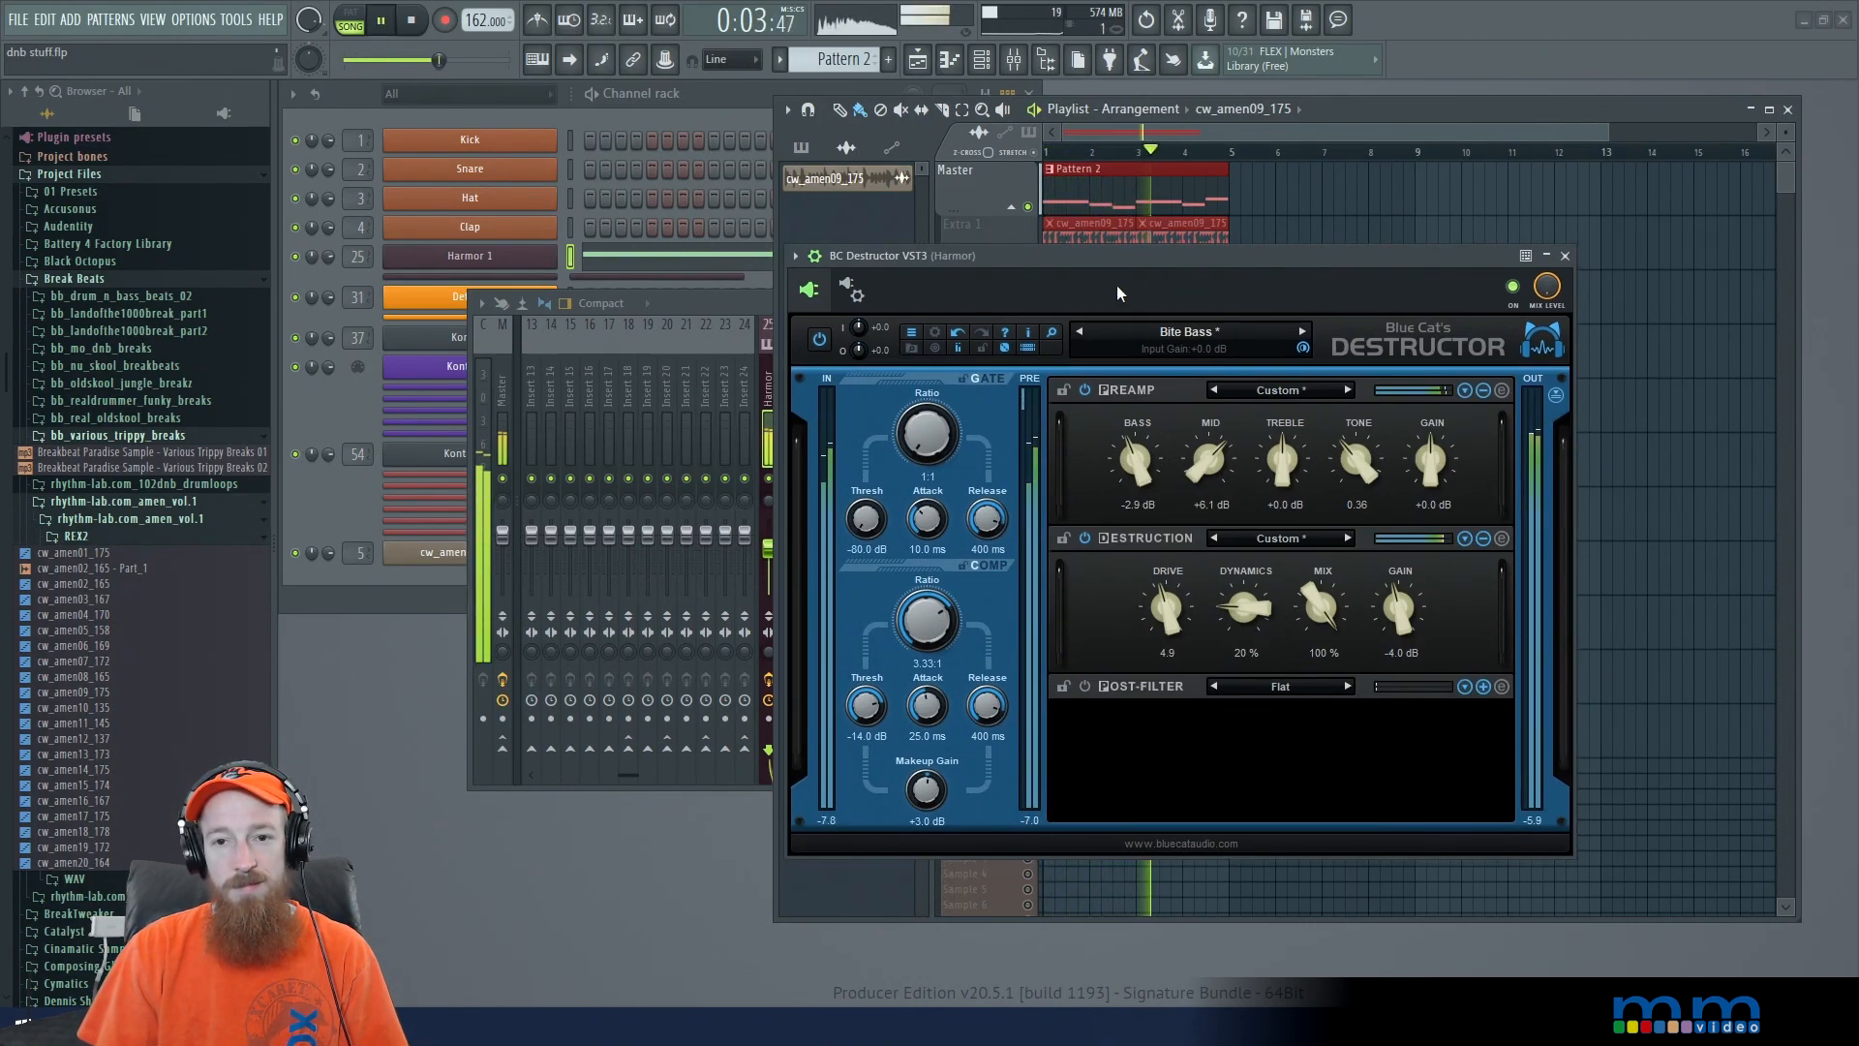
key(space)
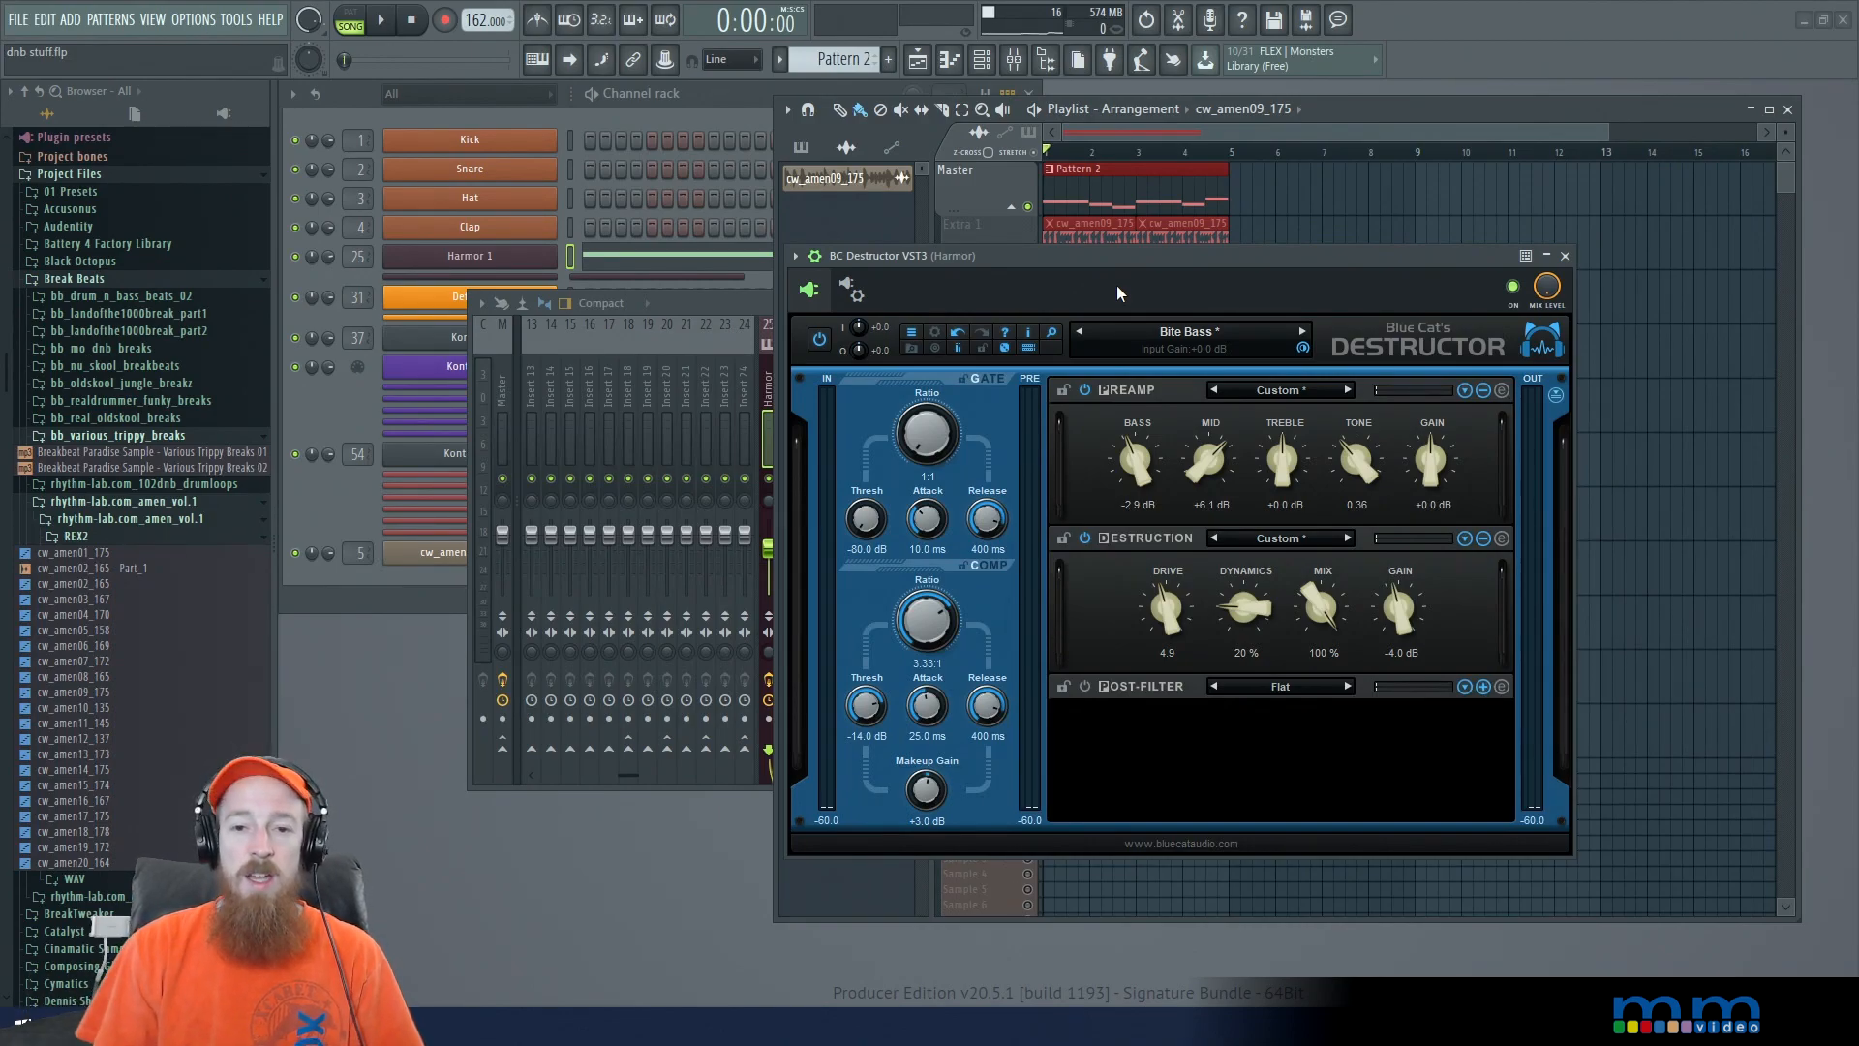
Step: Close the Harmor channel's Destructor window and solo the Extra 1 playlist track holding the cw_amen09_175 break
click(1565, 256)
scroll(701, 451, up, 5)
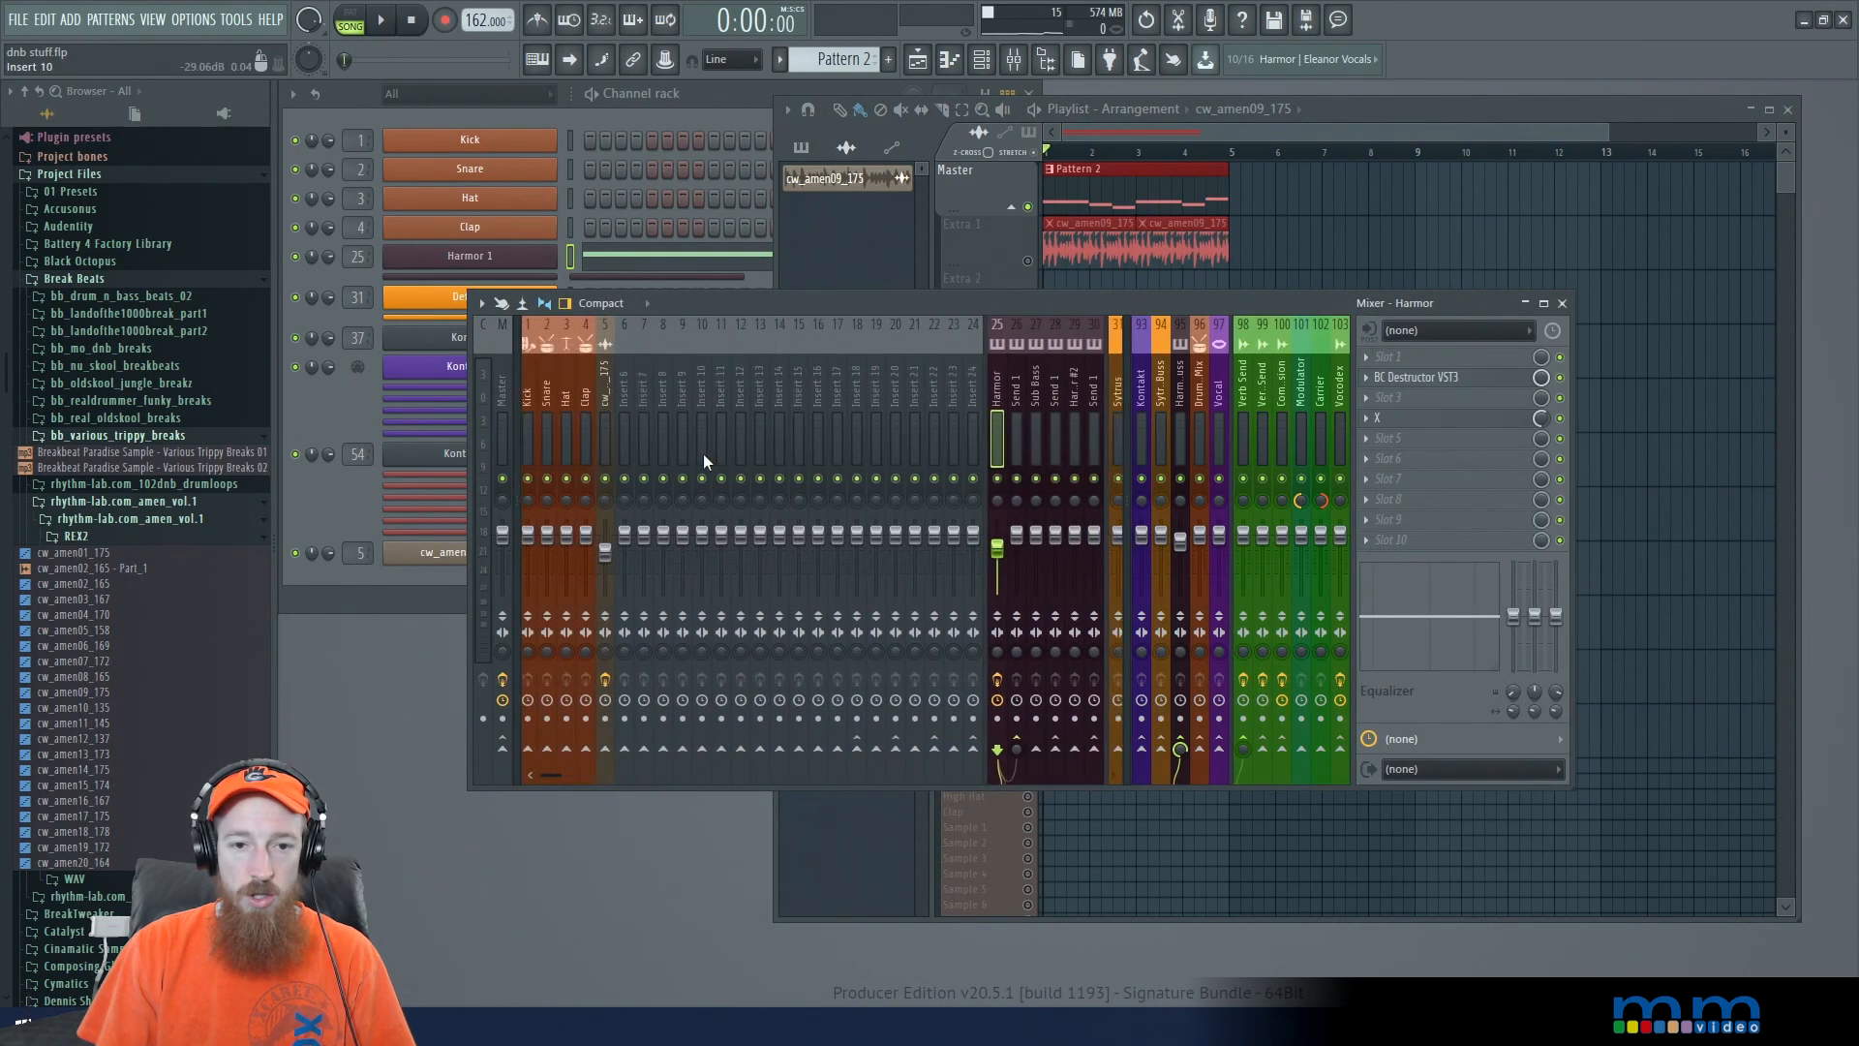
click(612, 399)
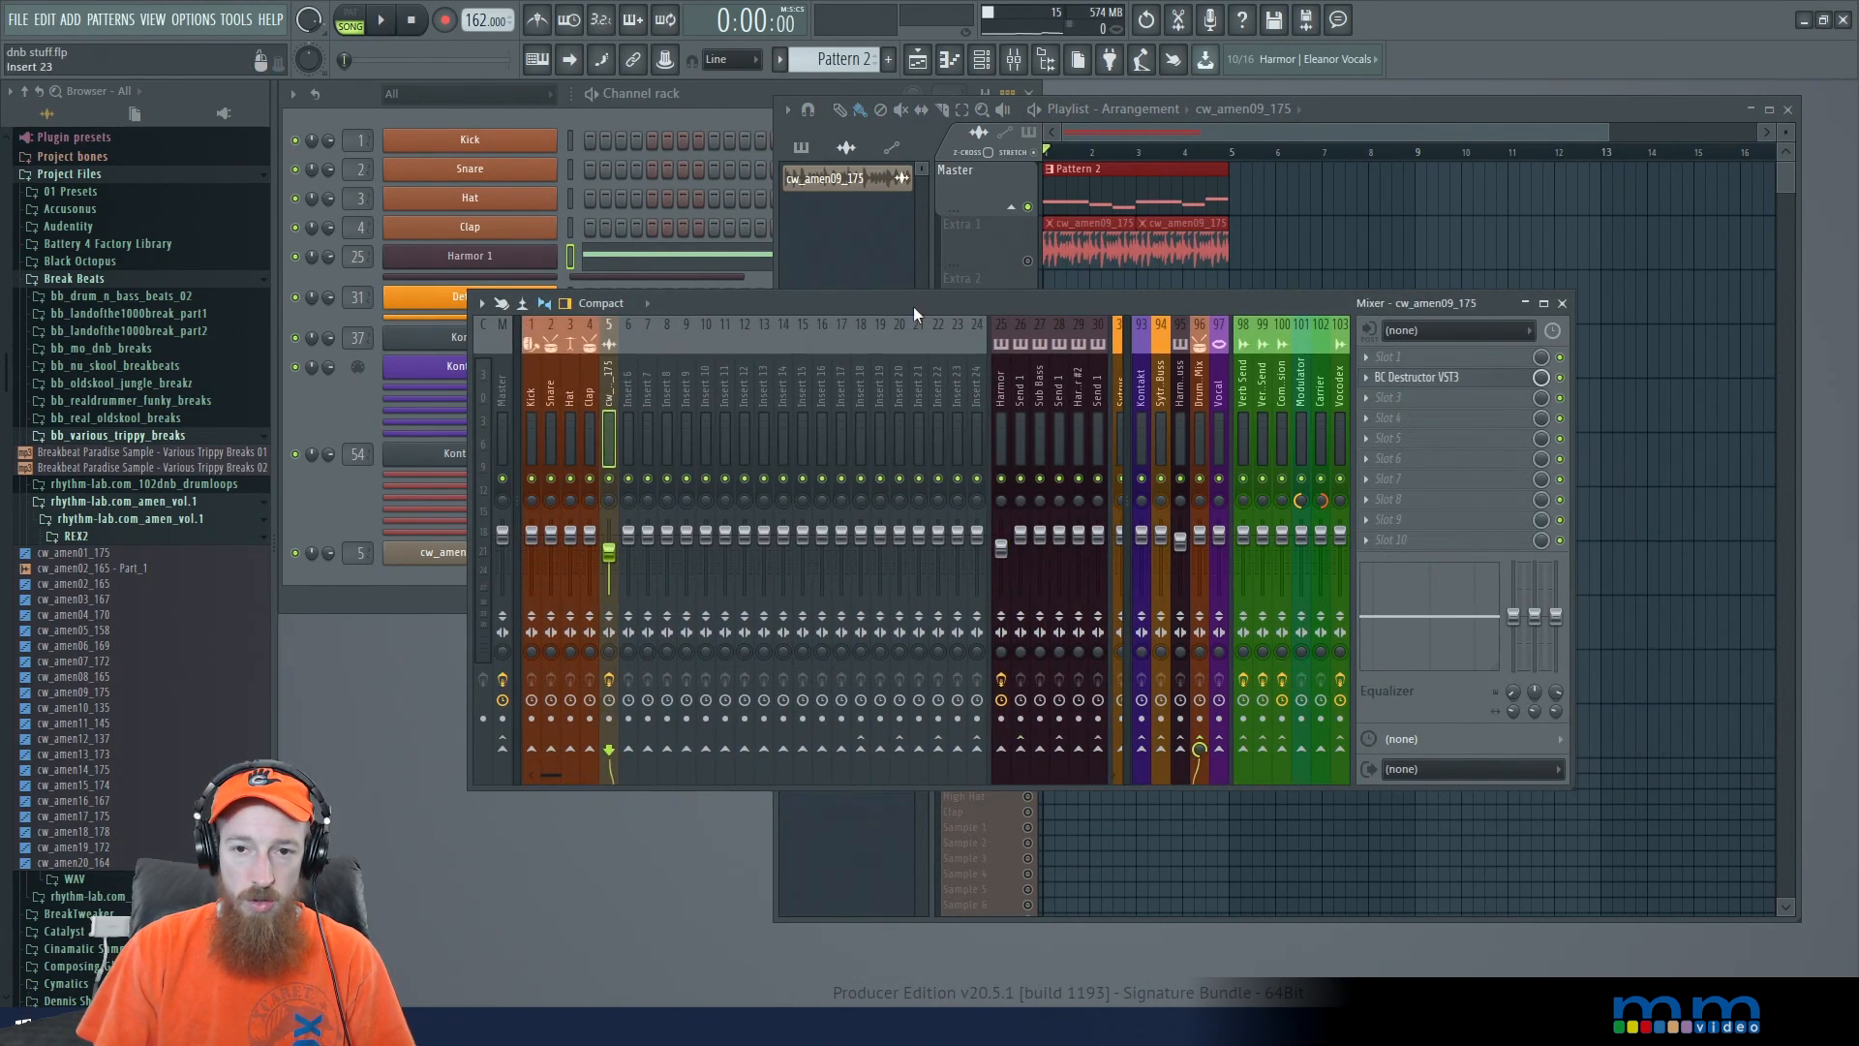
click(968, 232)
Step: Open the BC Destructor effect on the cw_amen09_175 mixer insert
click(614, 376)
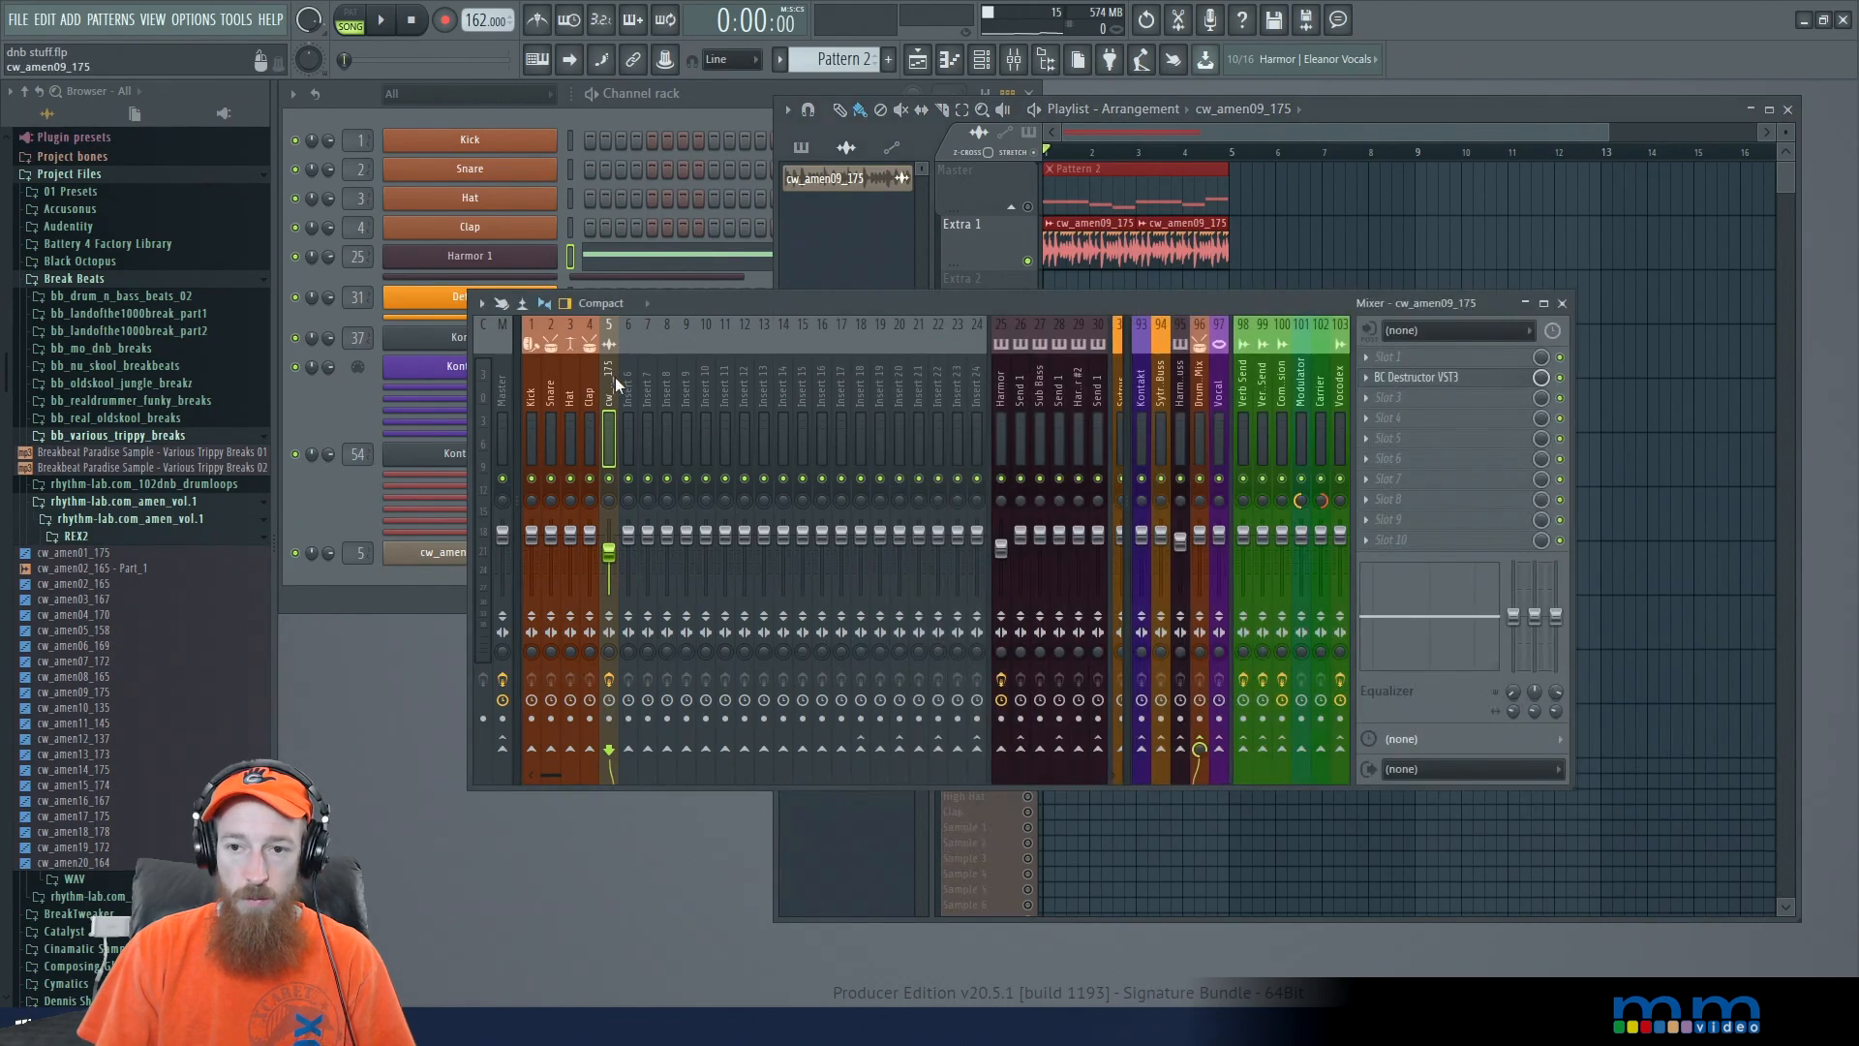
click(1426, 375)
drag(1218, 158, 1220, 281)
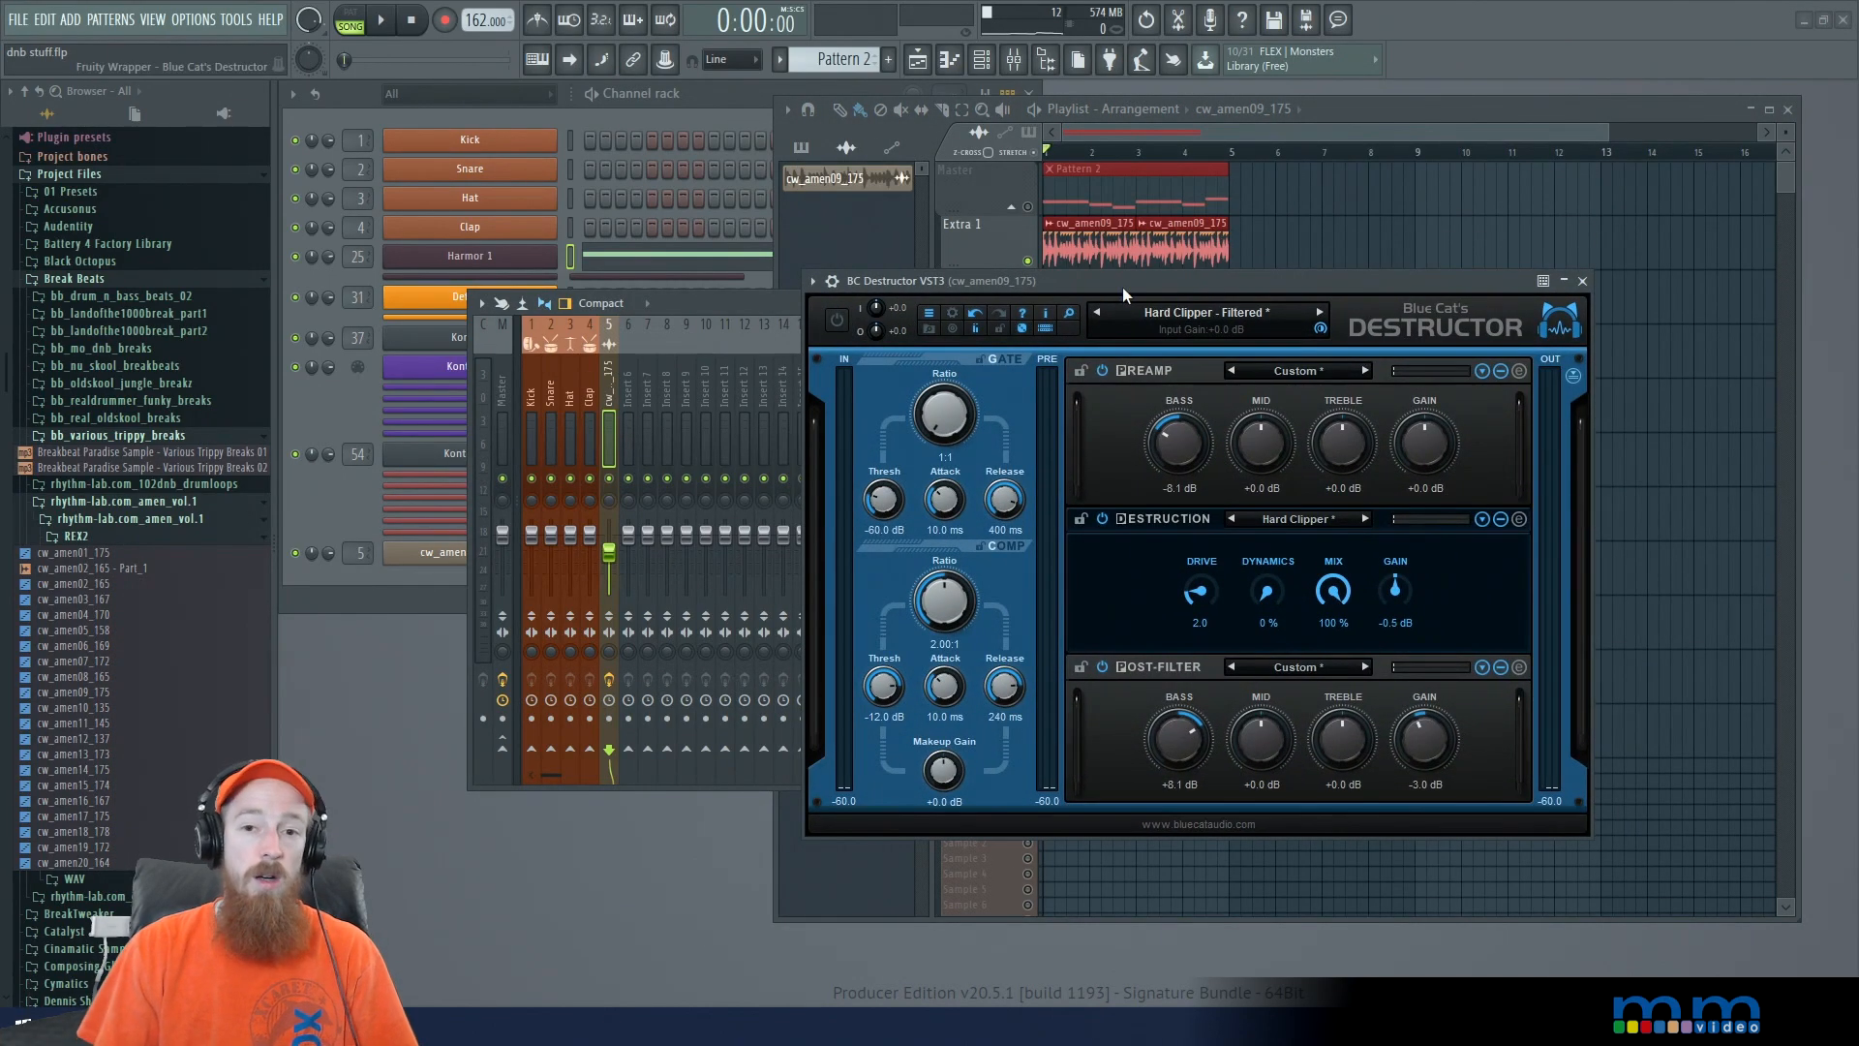
Step: Play the amen break with Destructor bypassed, switch the effect on, and play it again to compare
key(space)
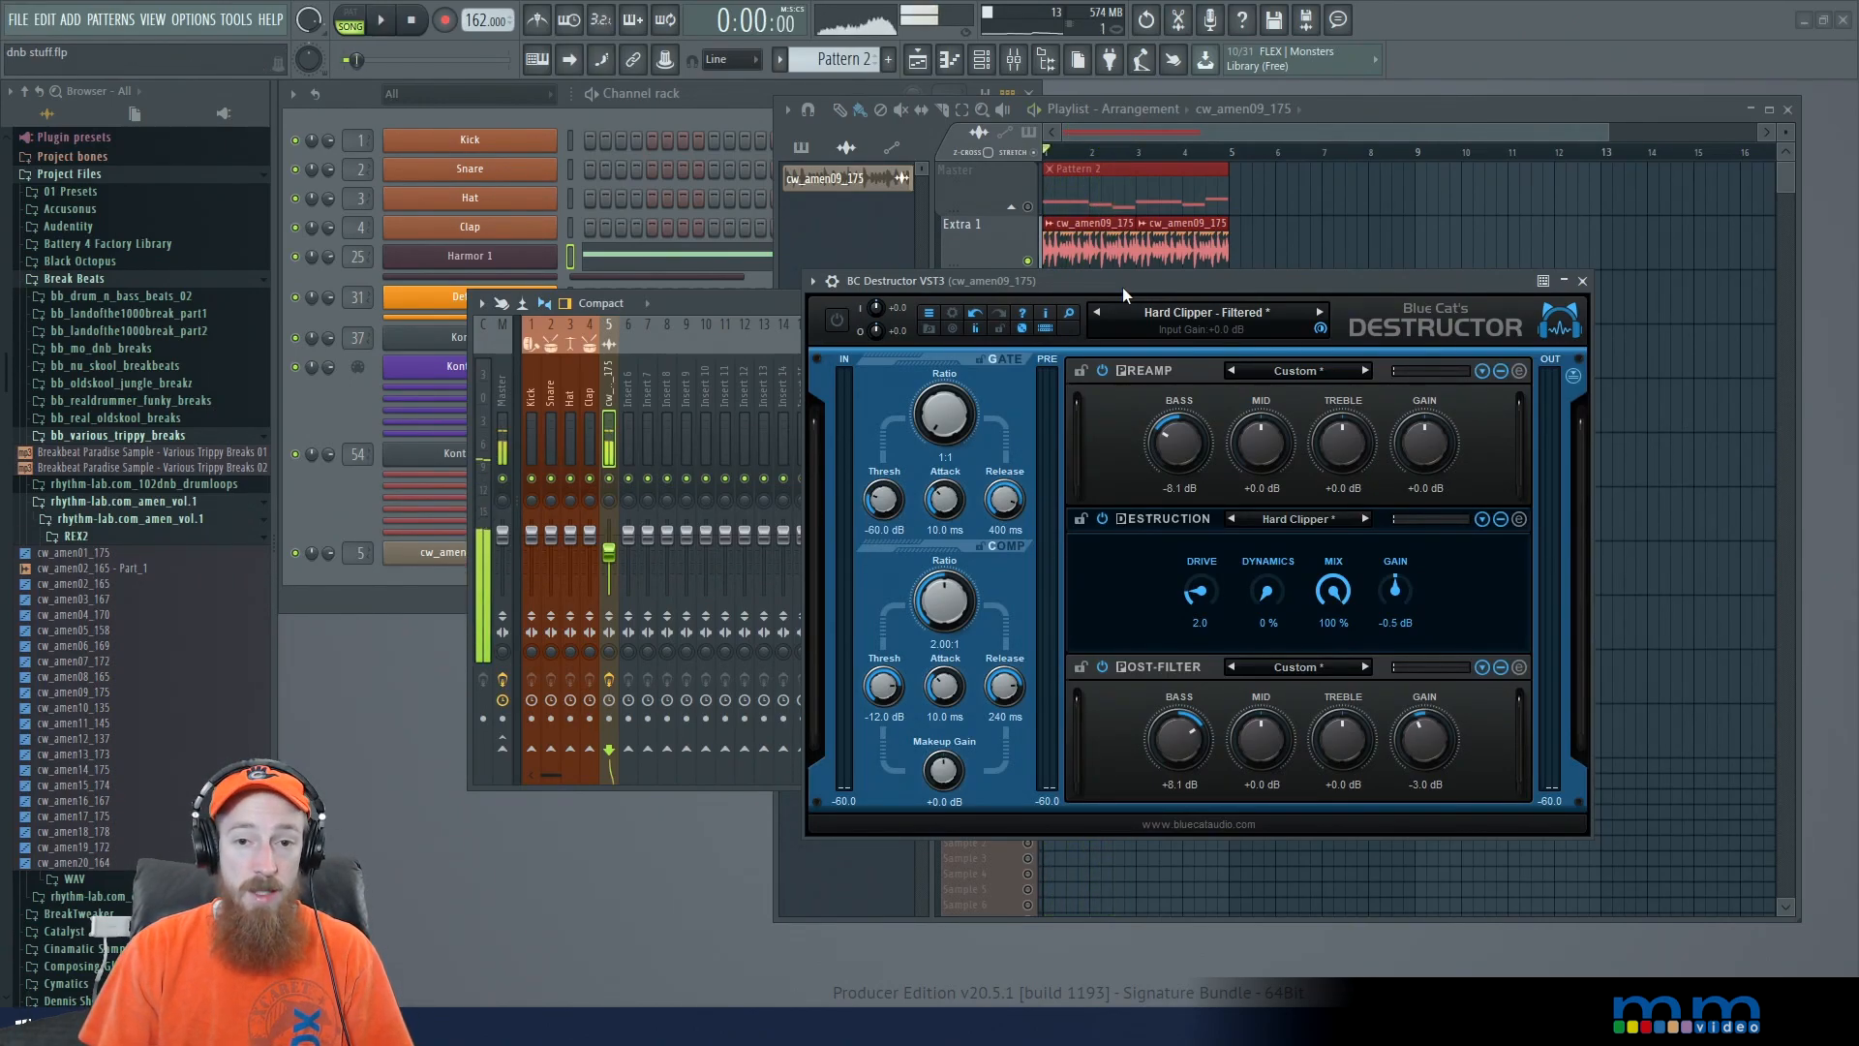
key(space)
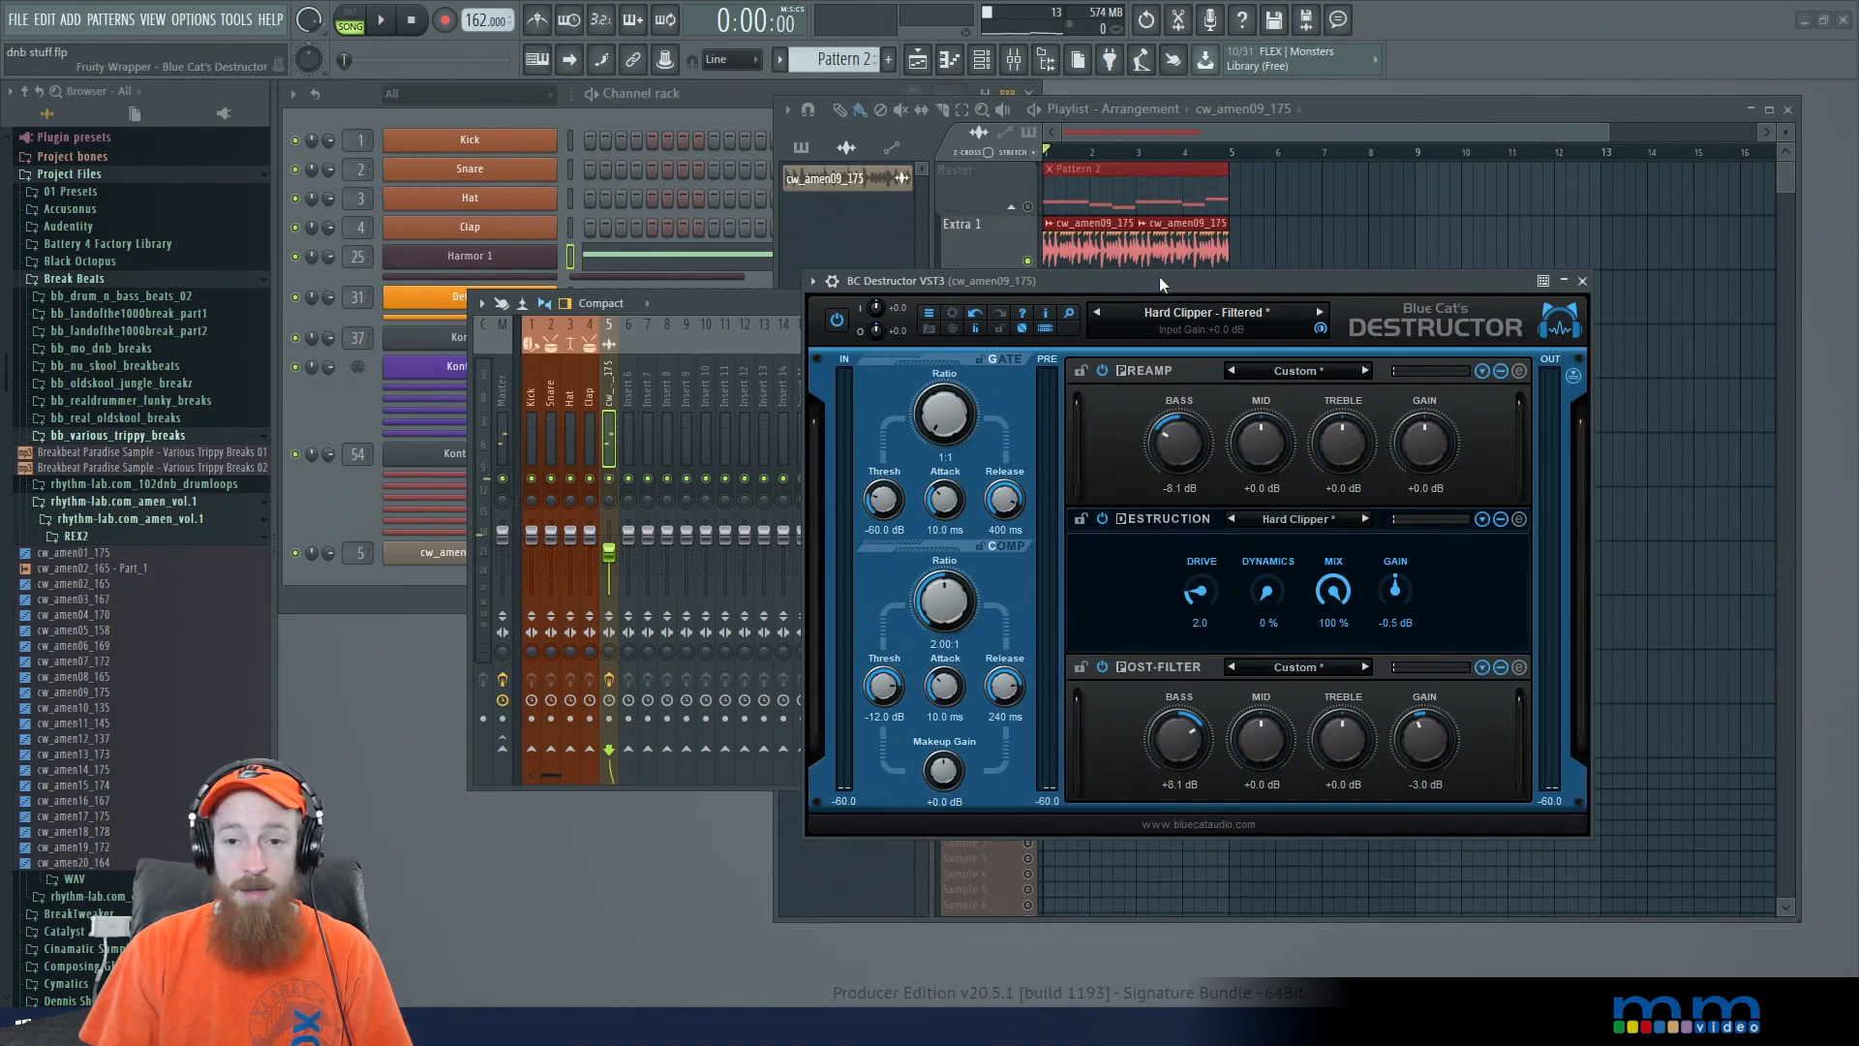
drag(1160, 282, 1155, 285)
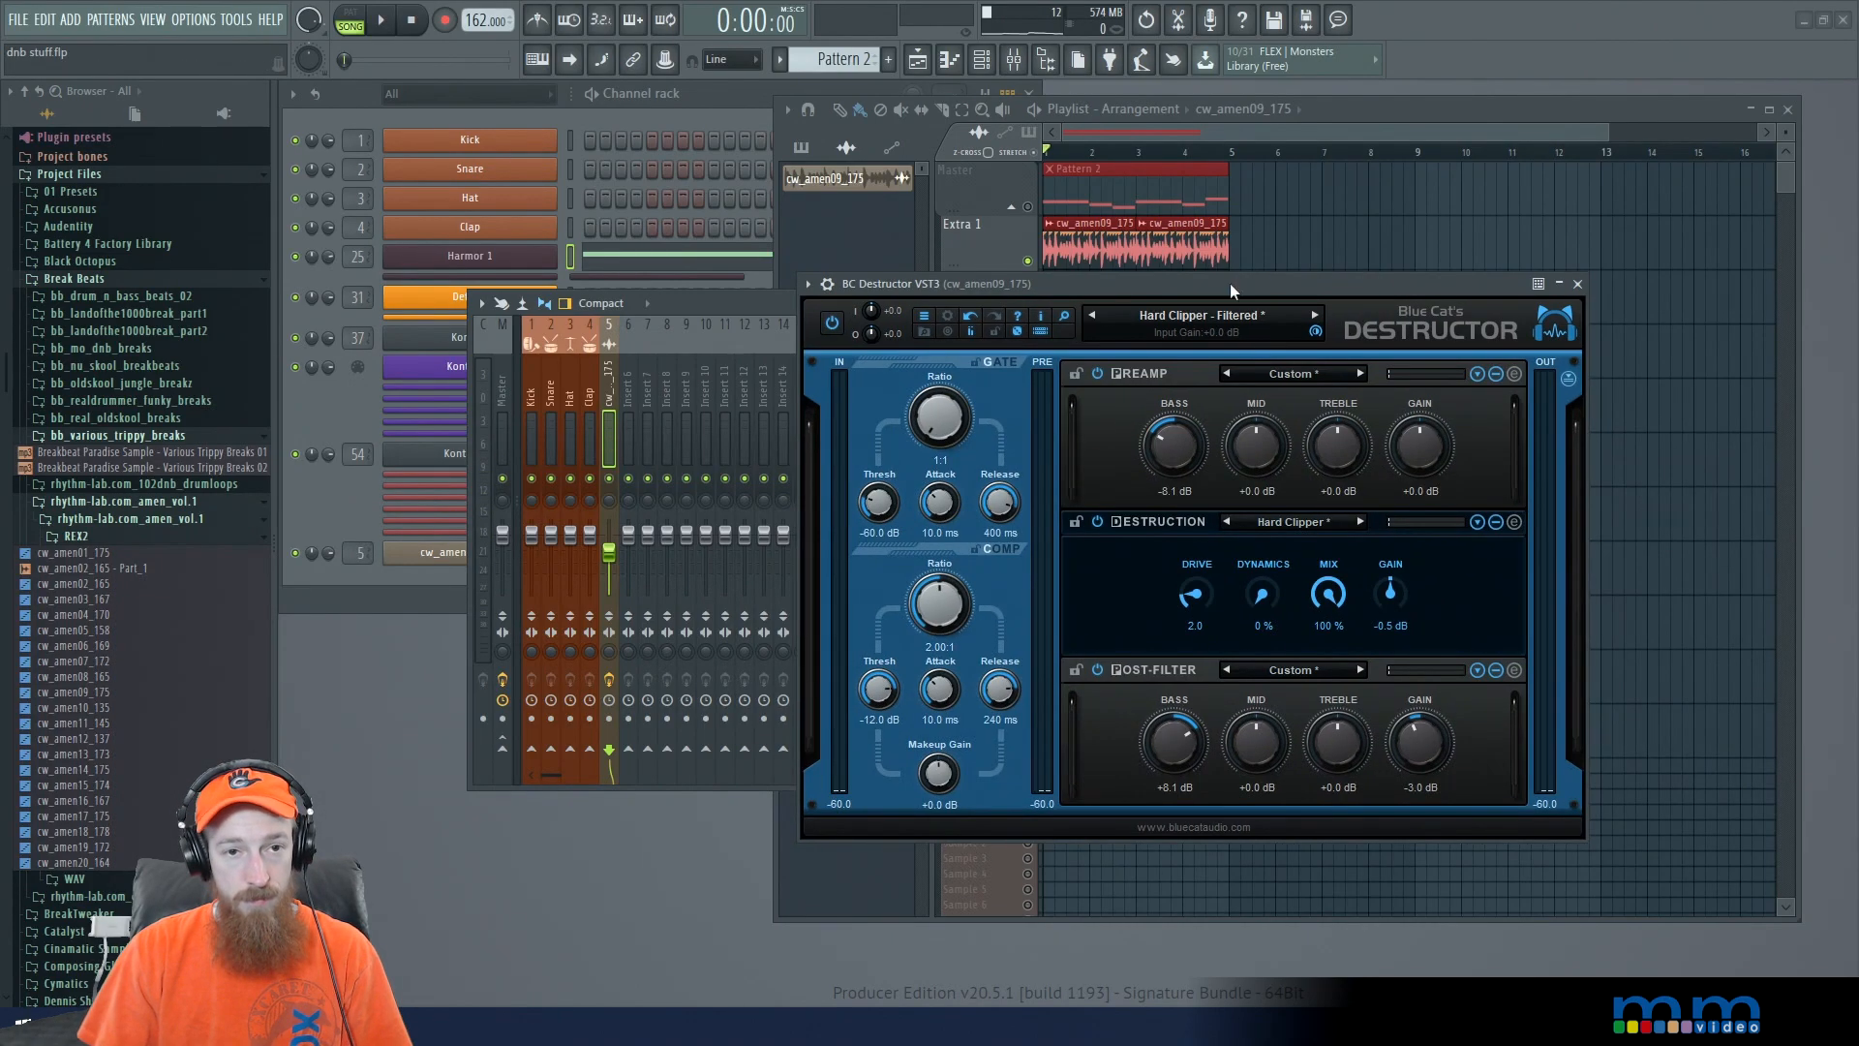
key(space)
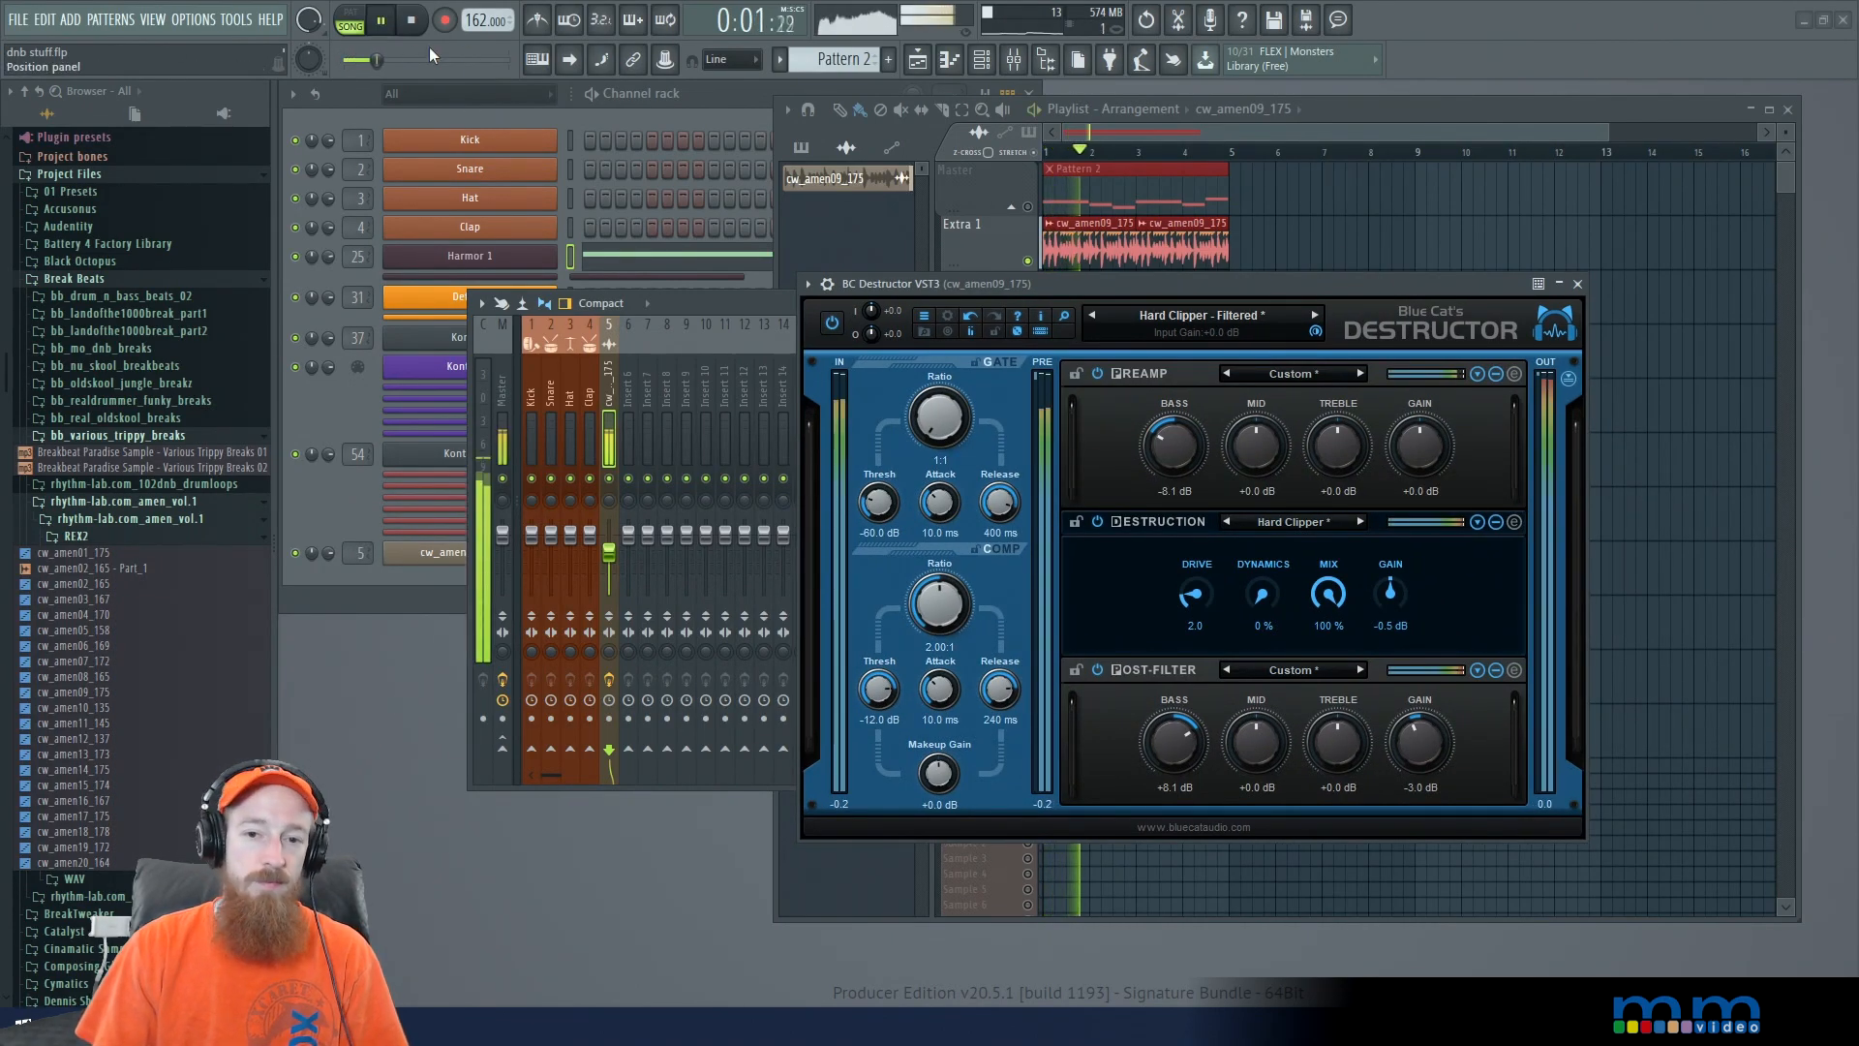
click(386, 23)
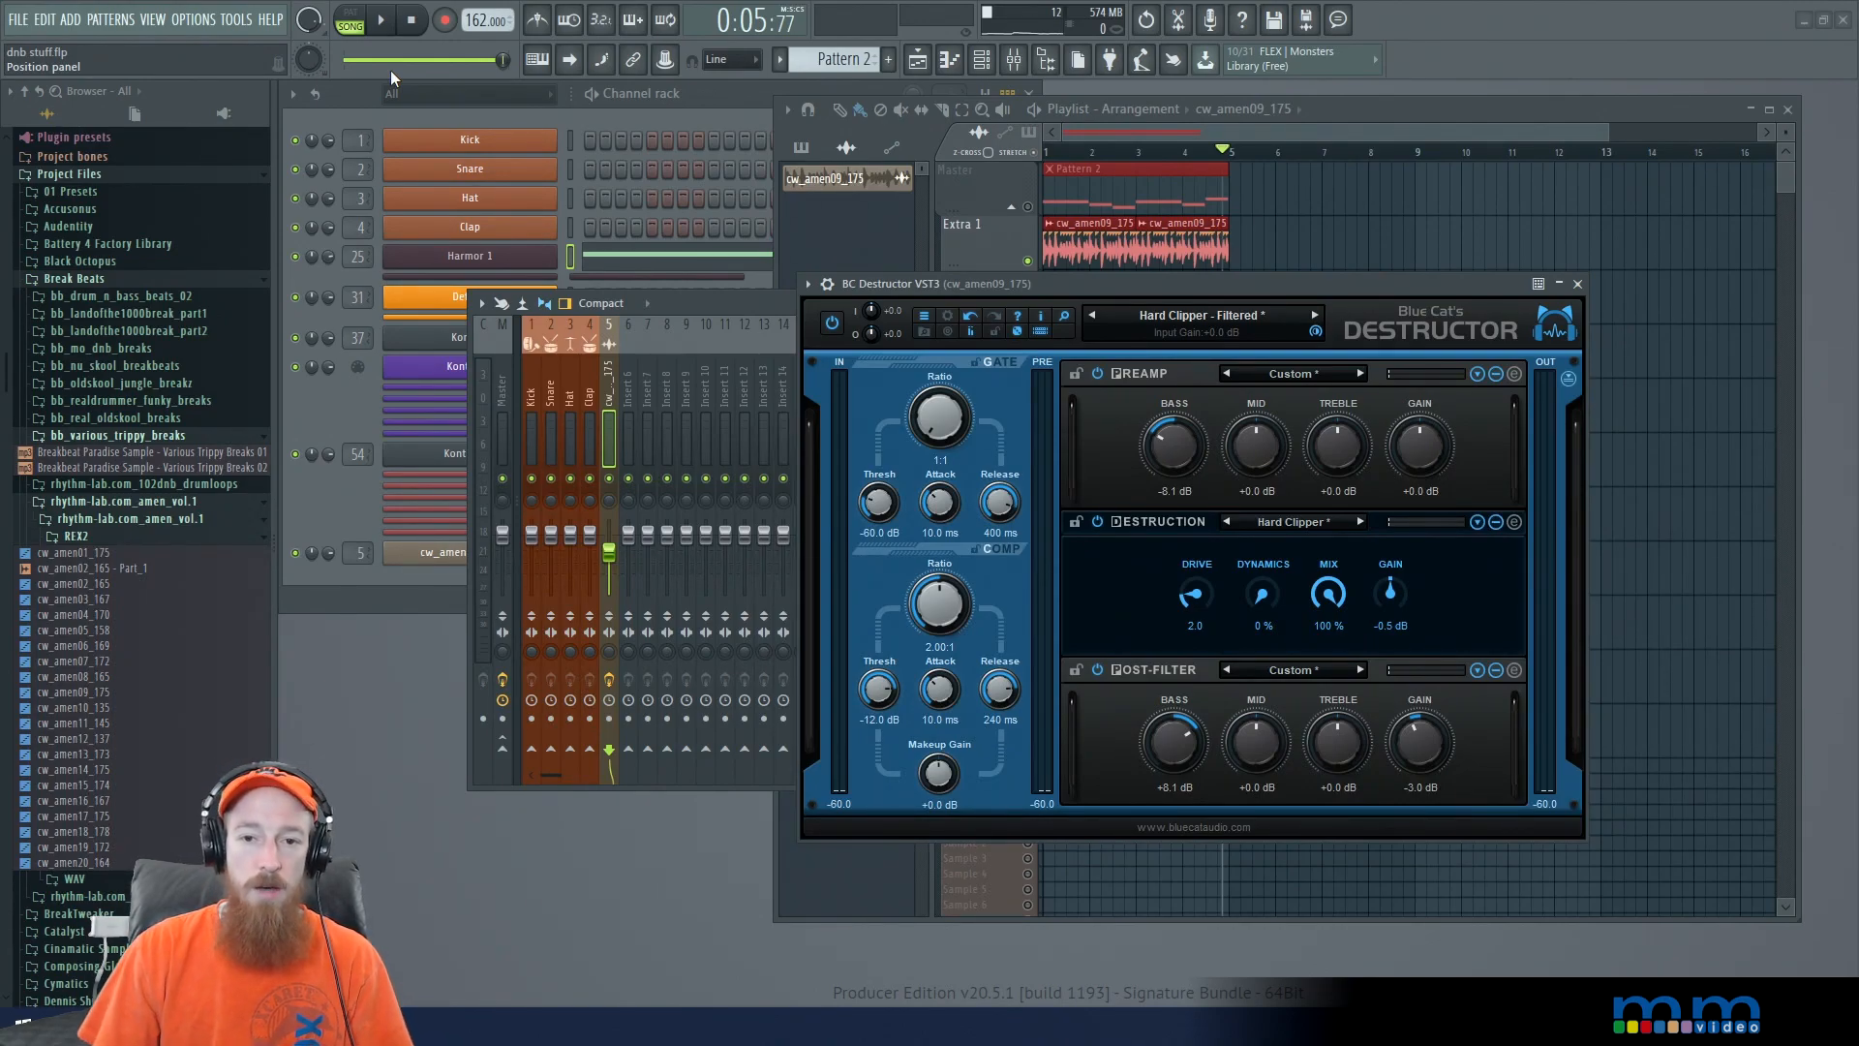
Step: Browse Destructor's factory preset categories, including Guitar - Classic Amps, Drums and Basics
drag(1171, 287, 1117, 194)
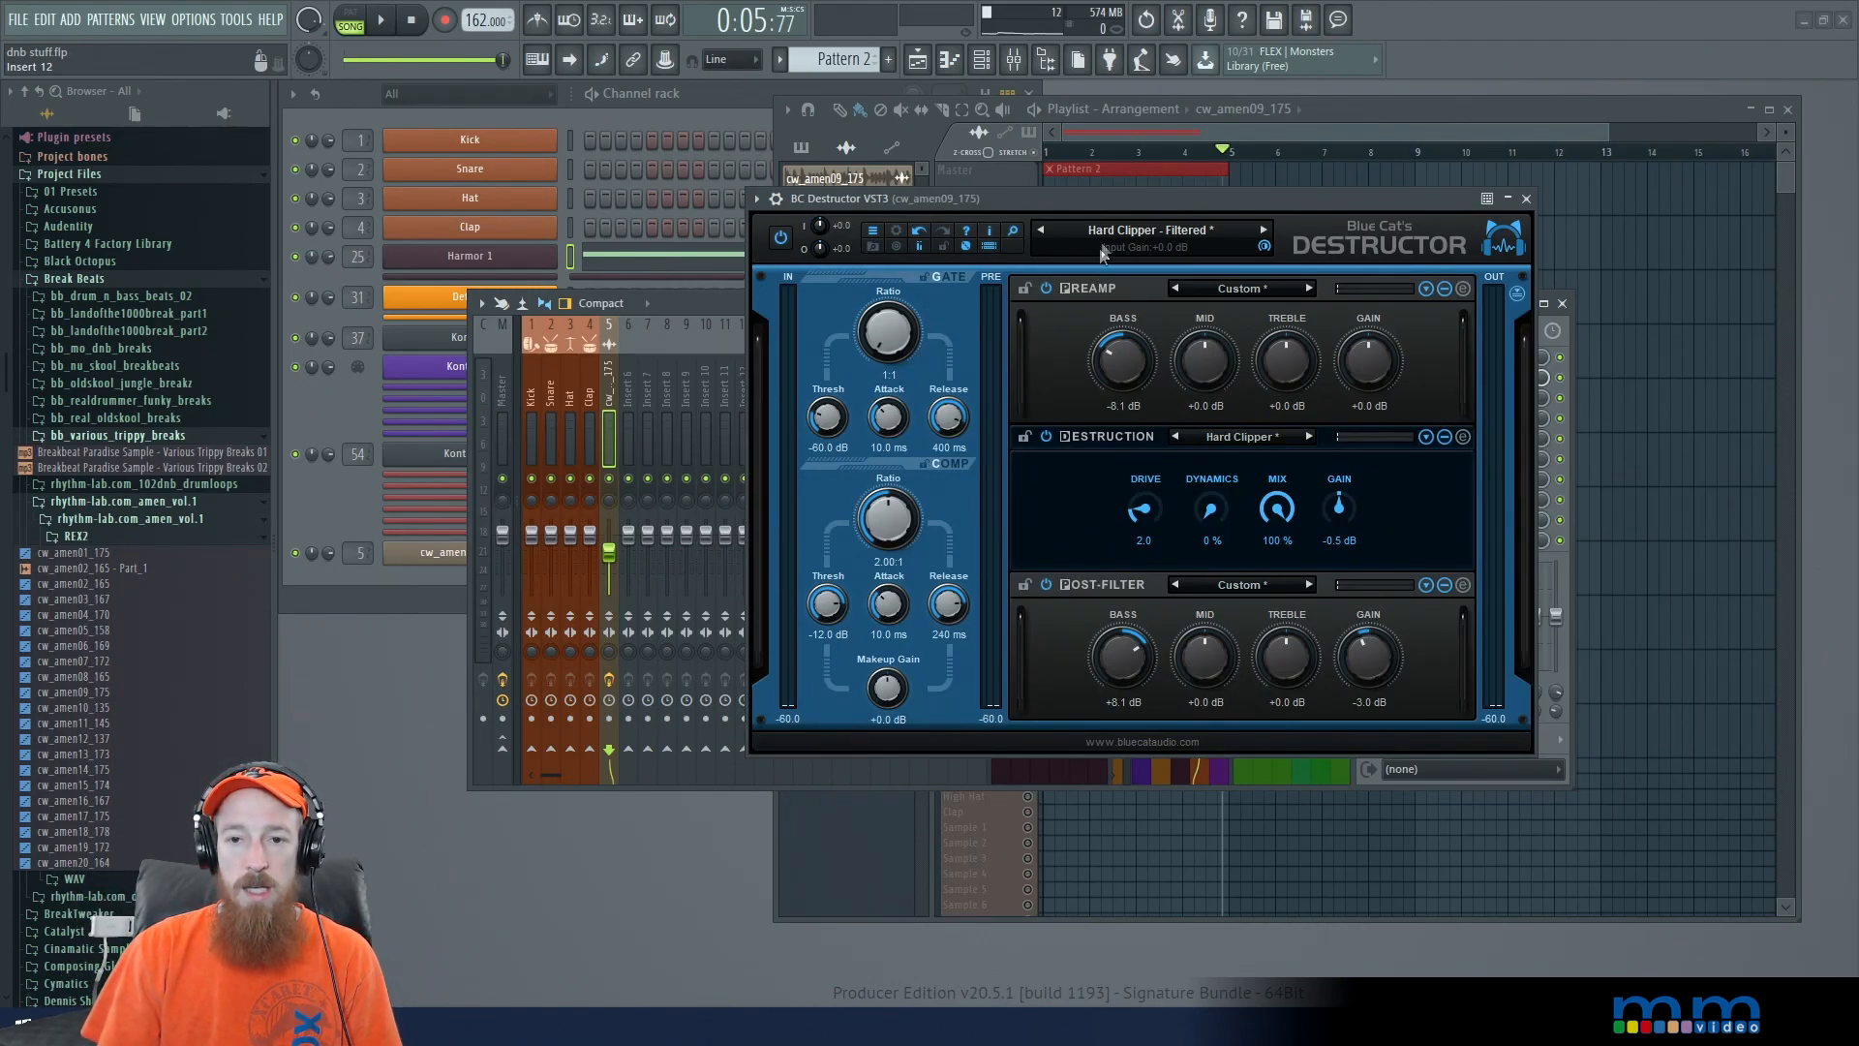
click(1118, 247)
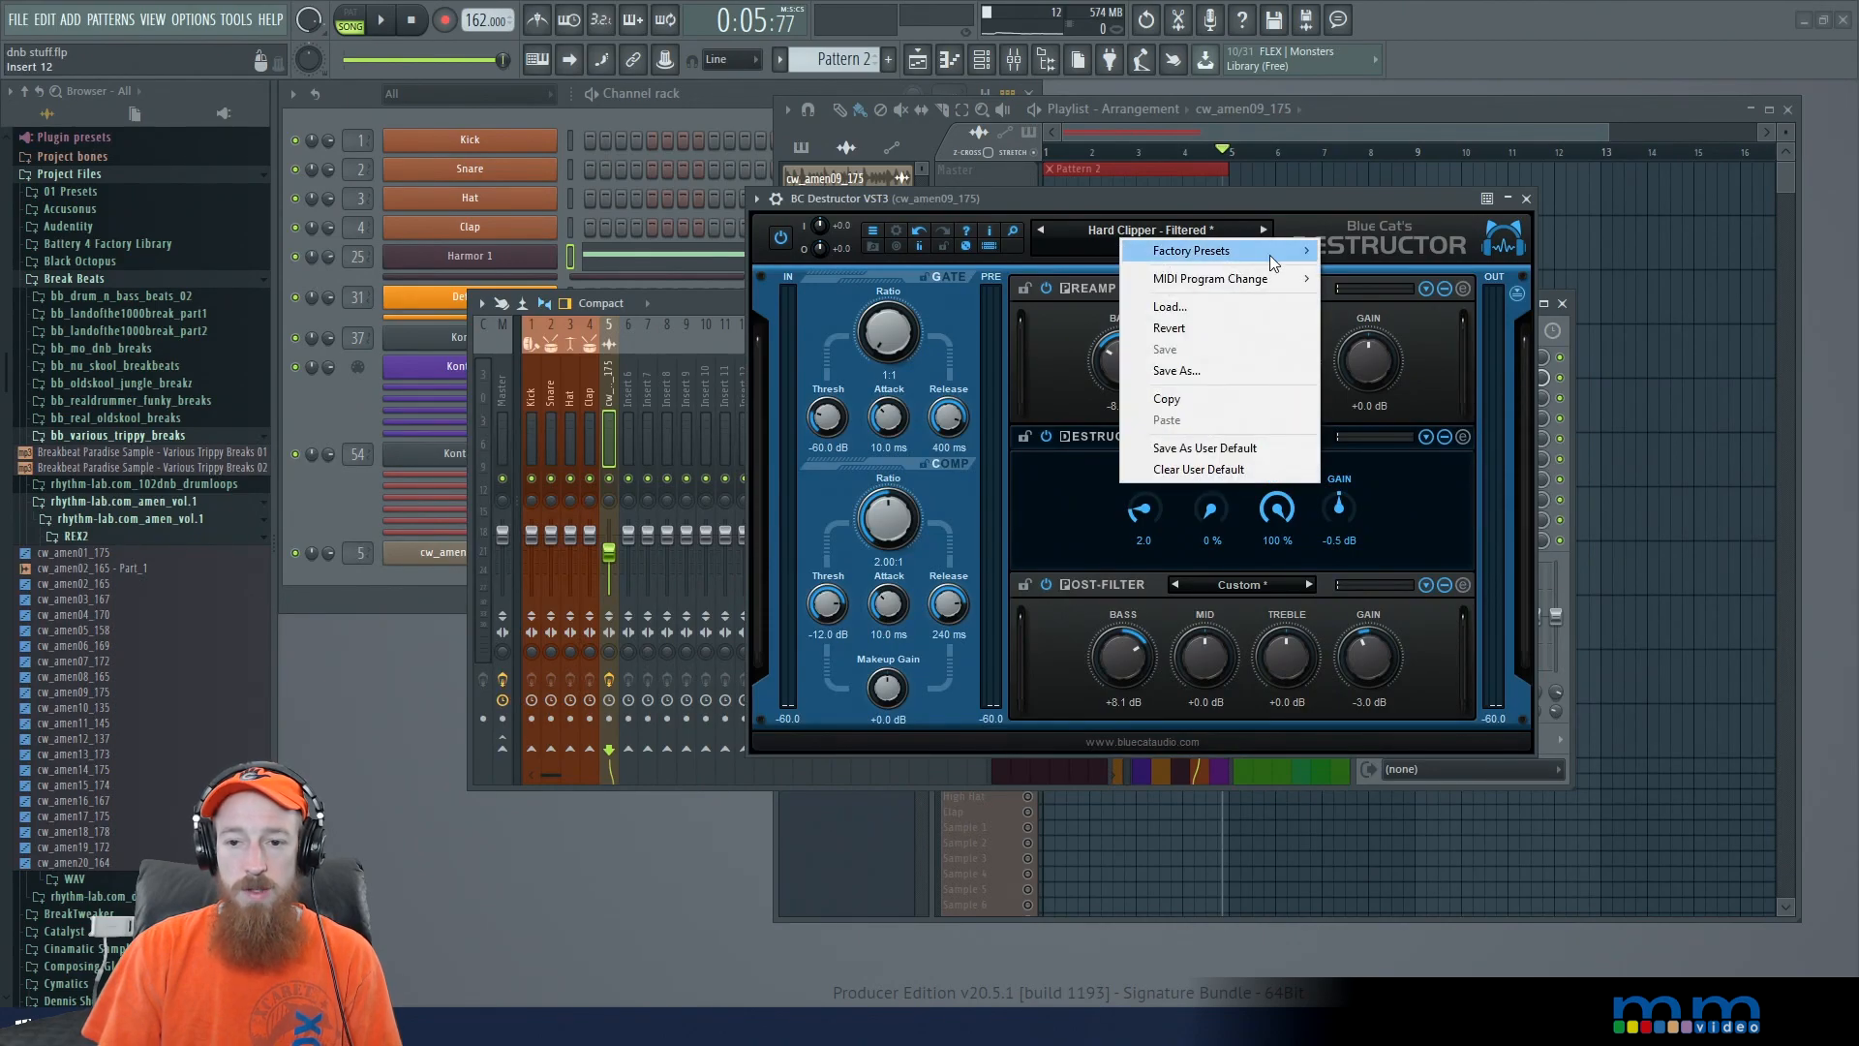
mouse_move(1272, 251)
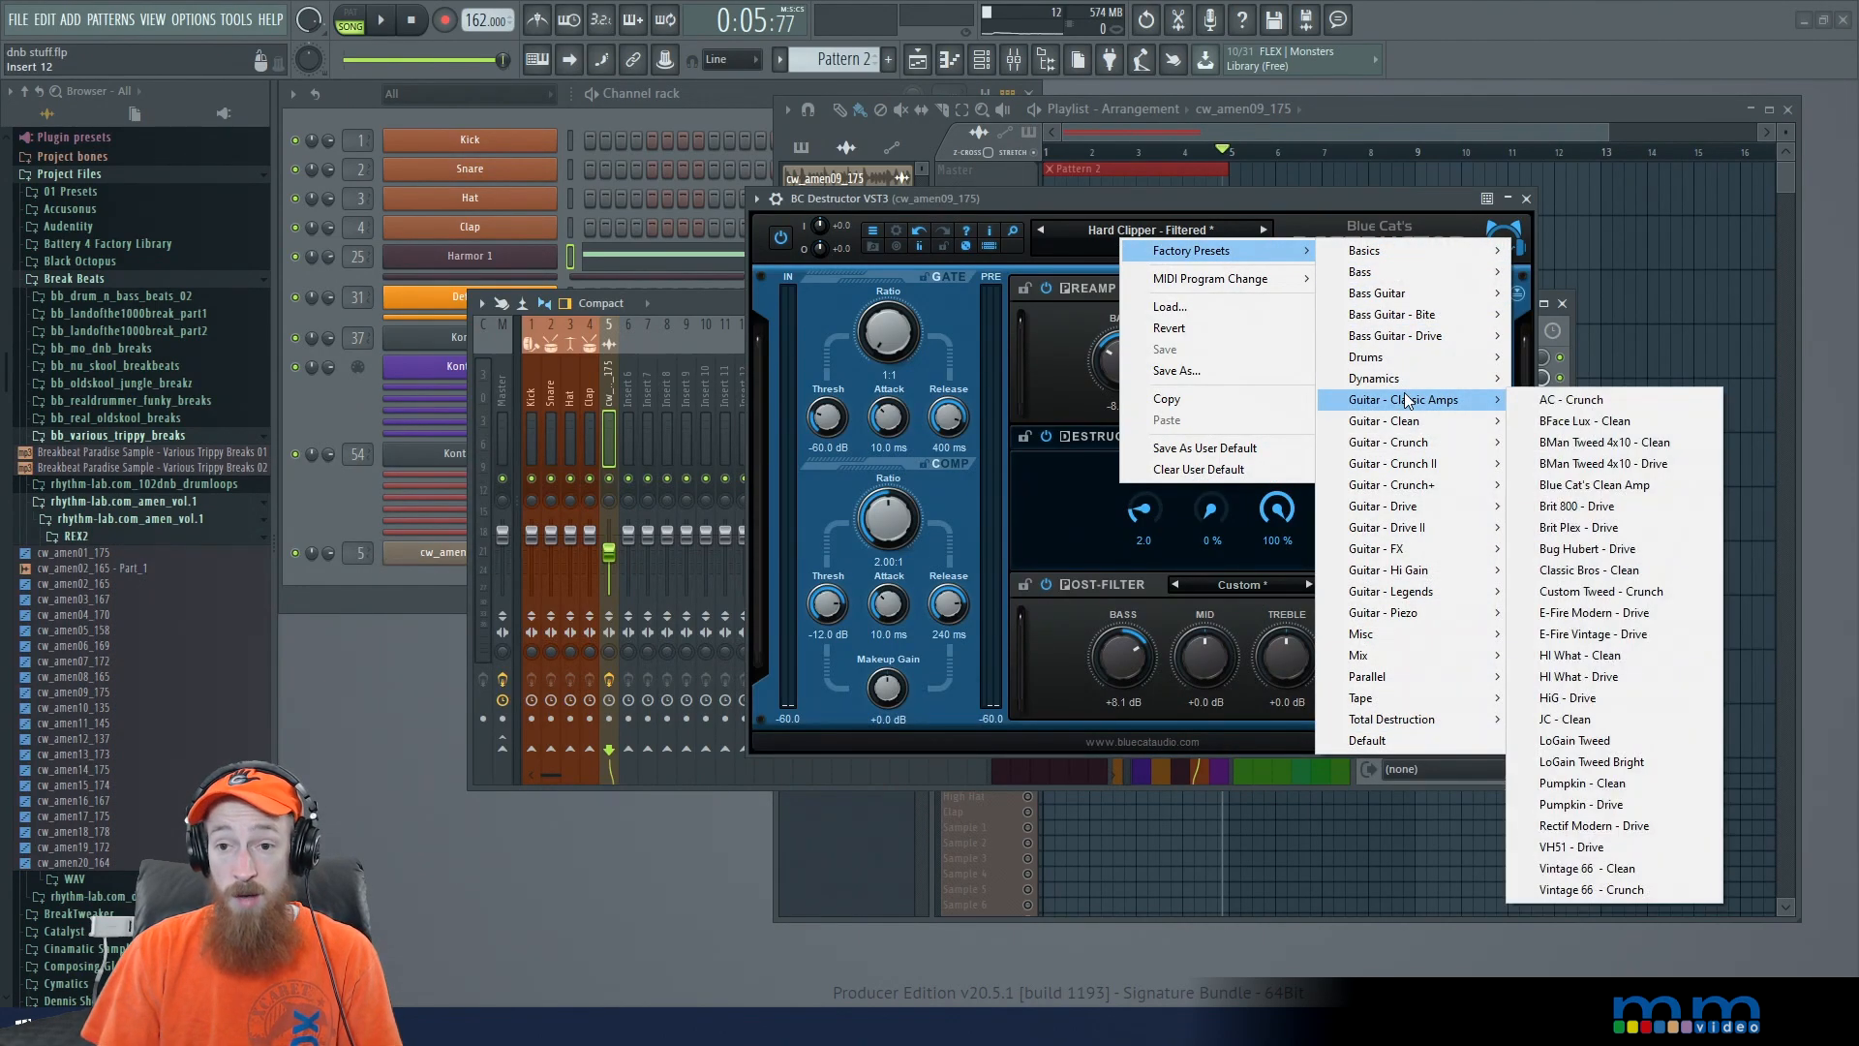
mouse_move(1404, 358)
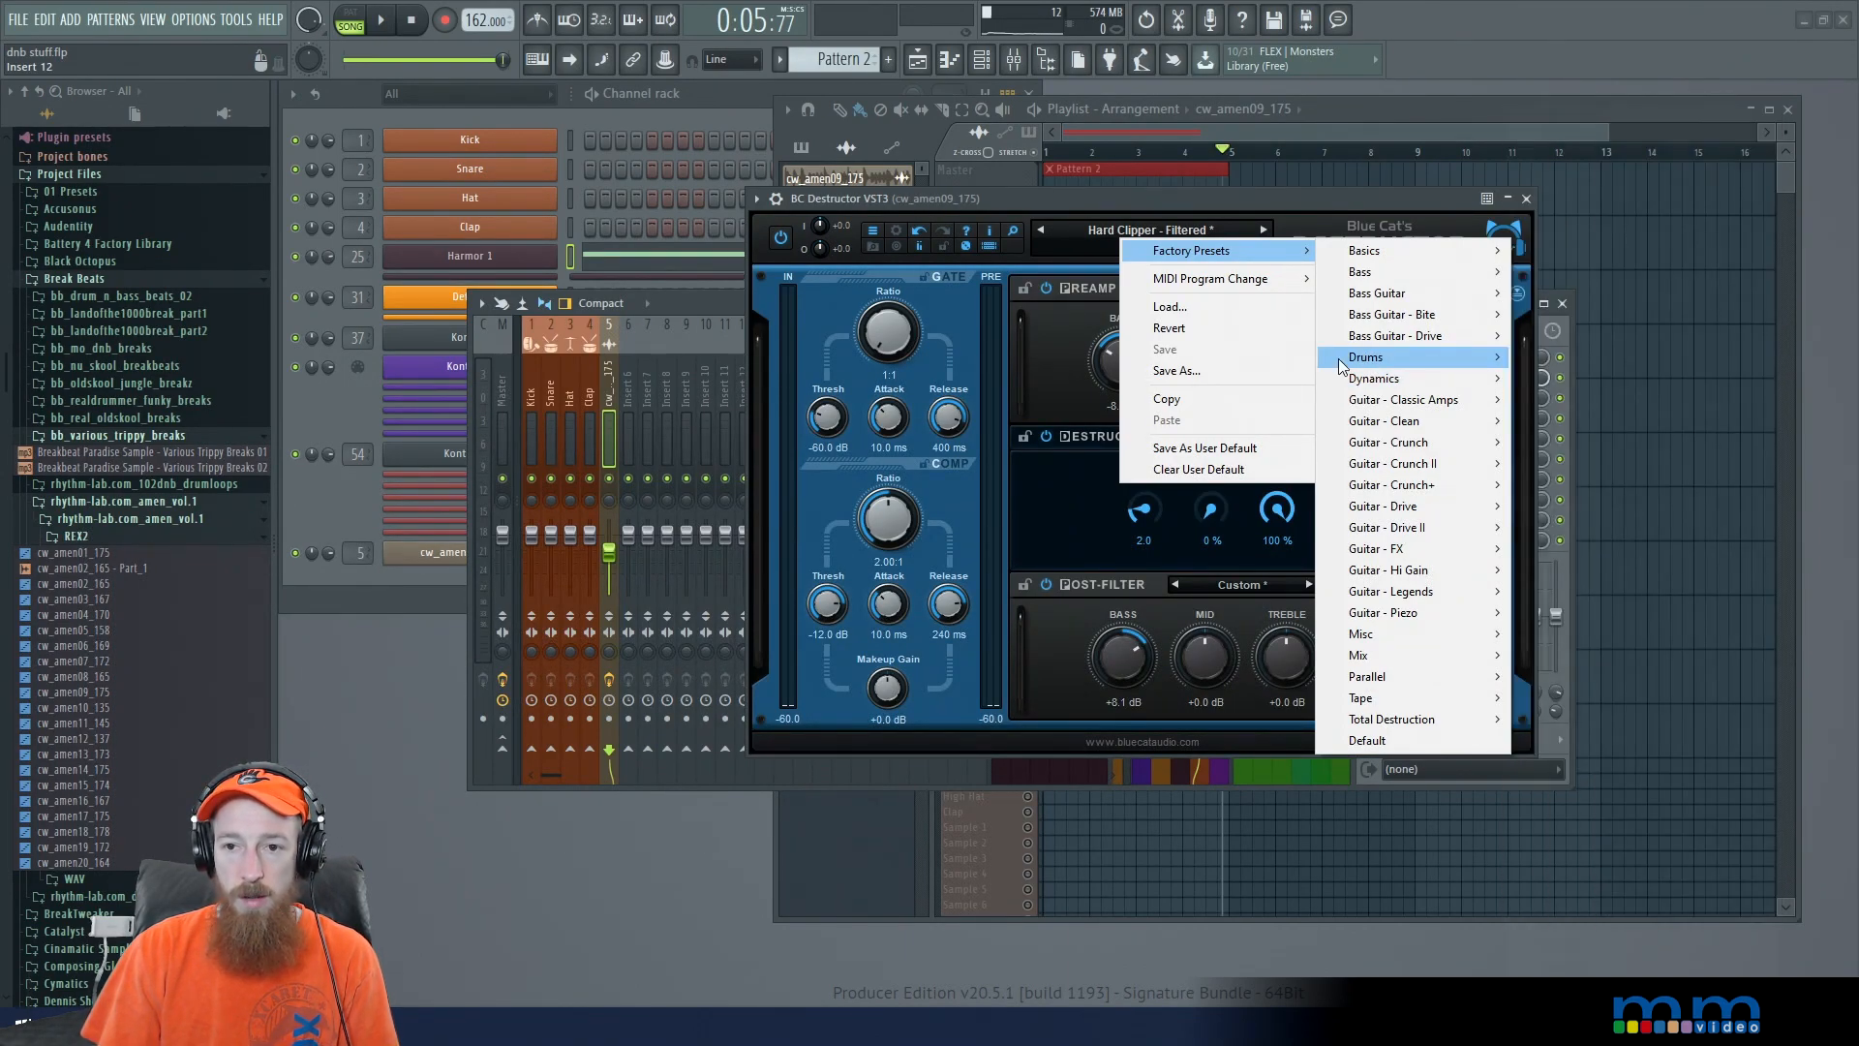
mouse_move(1424, 282)
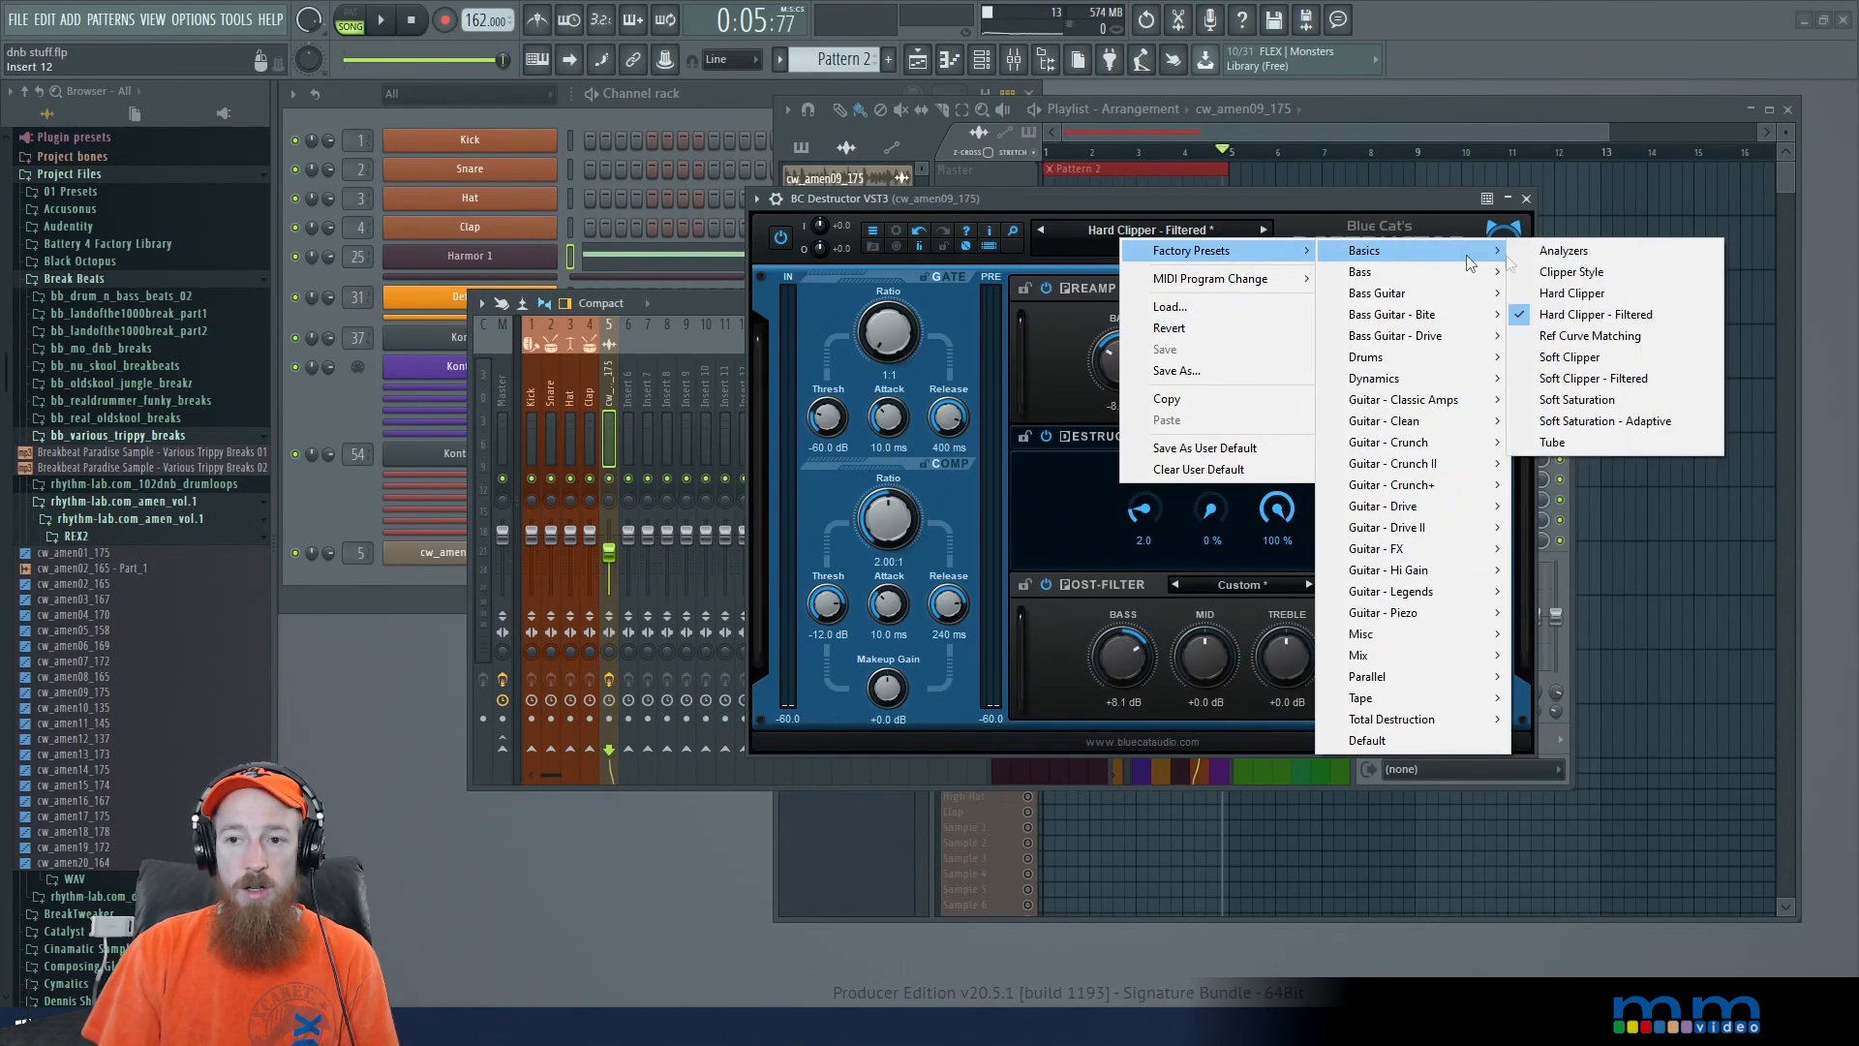
click(1133, 213)
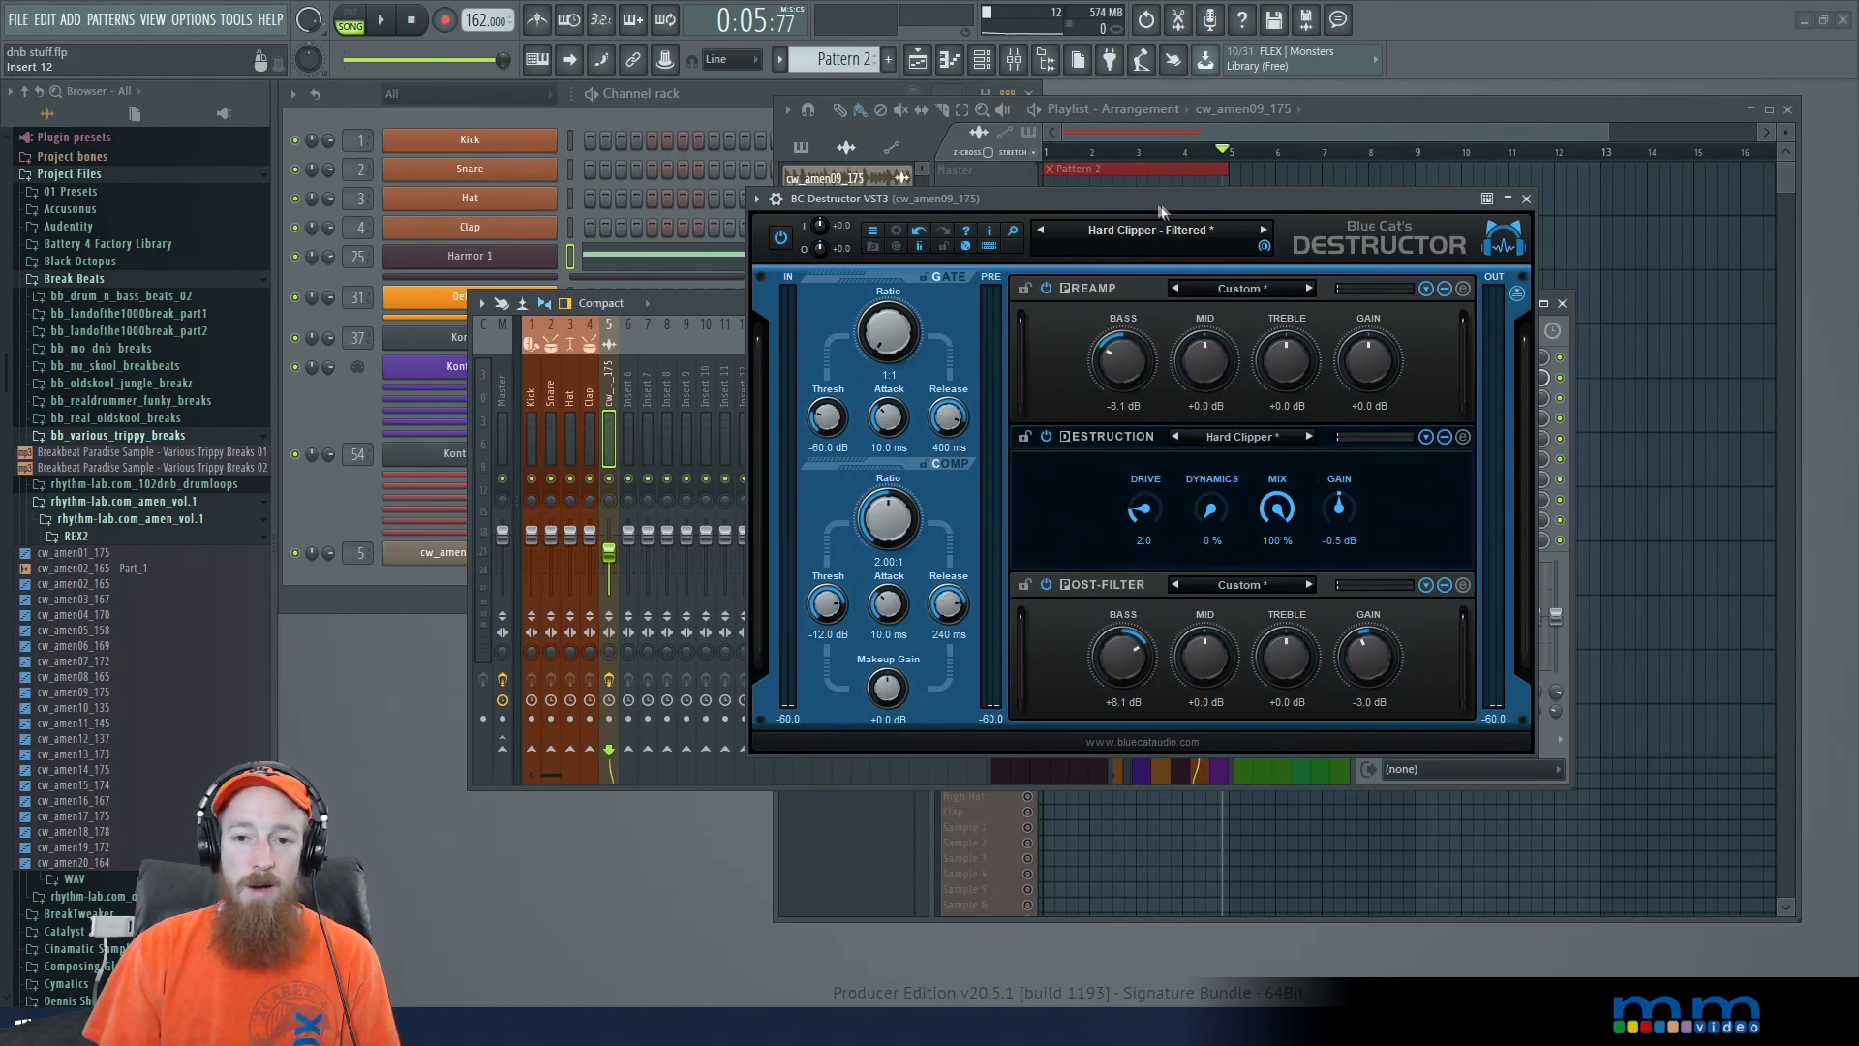
drag(1145, 202, 1123, 199)
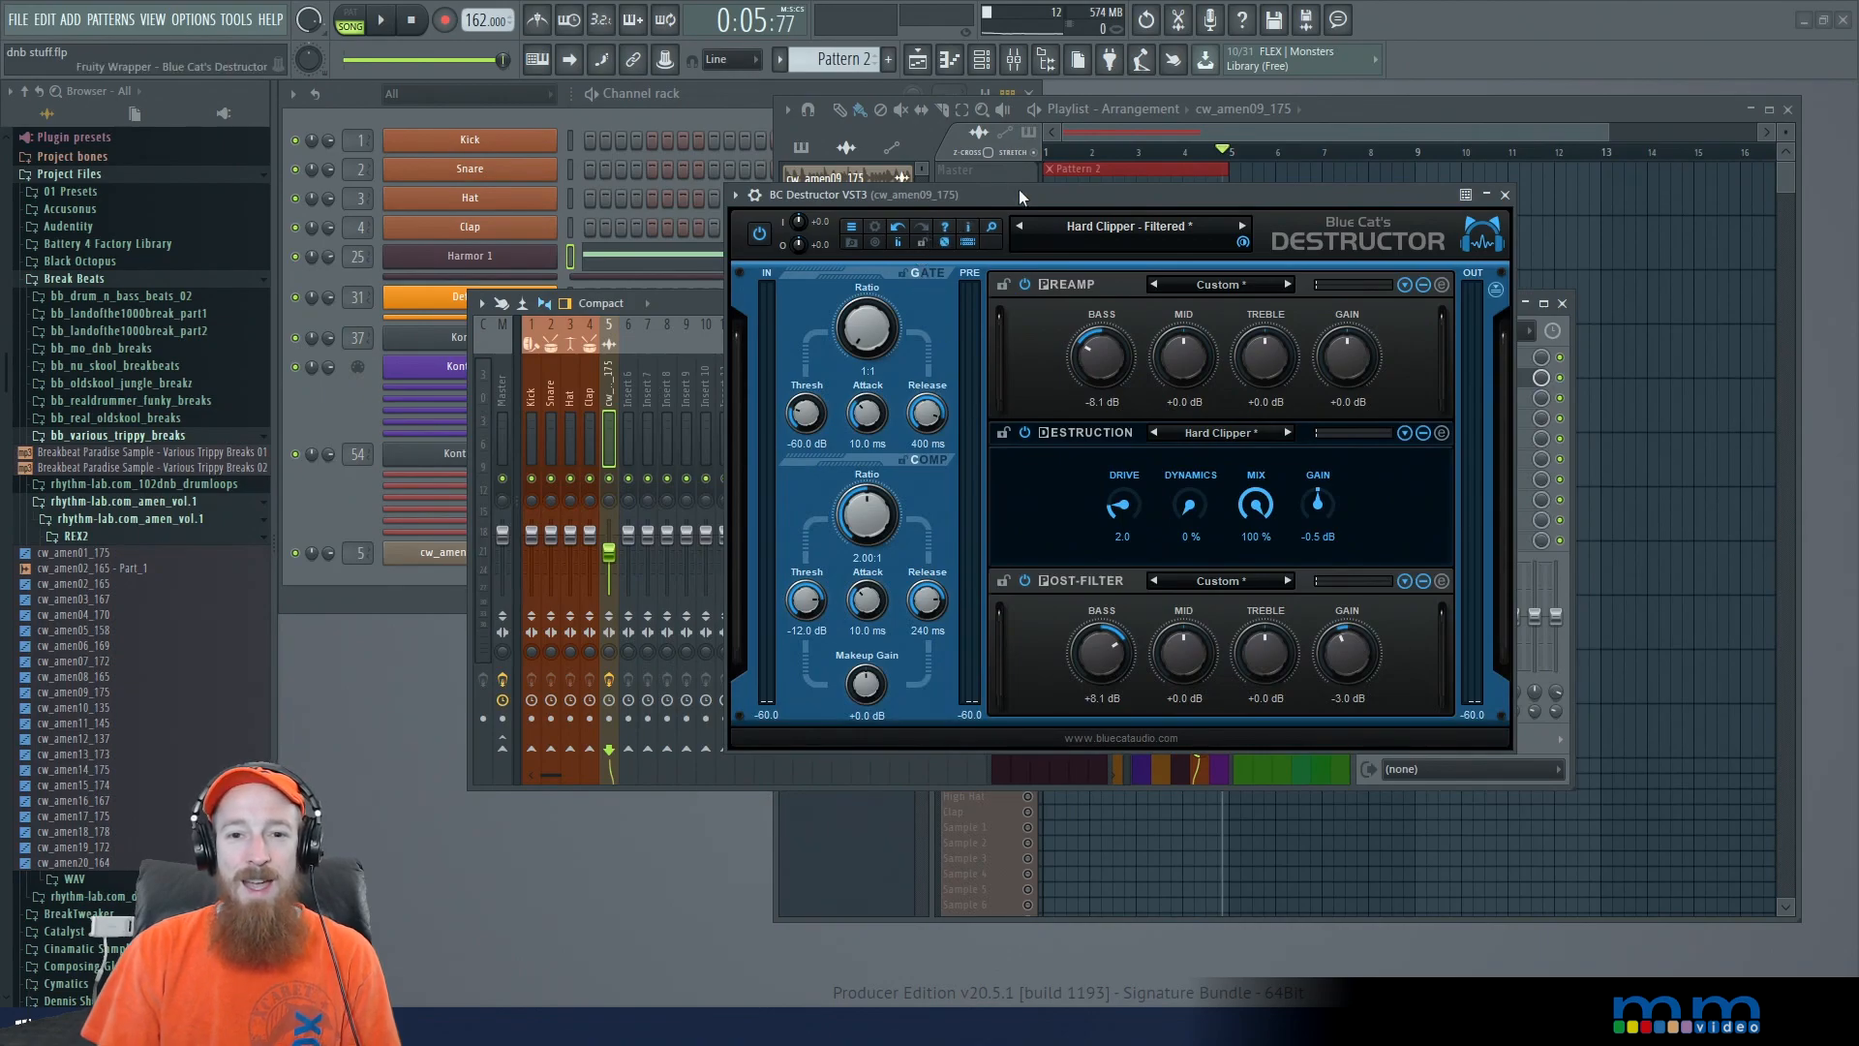
drag(1019, 191, 1030, 147)
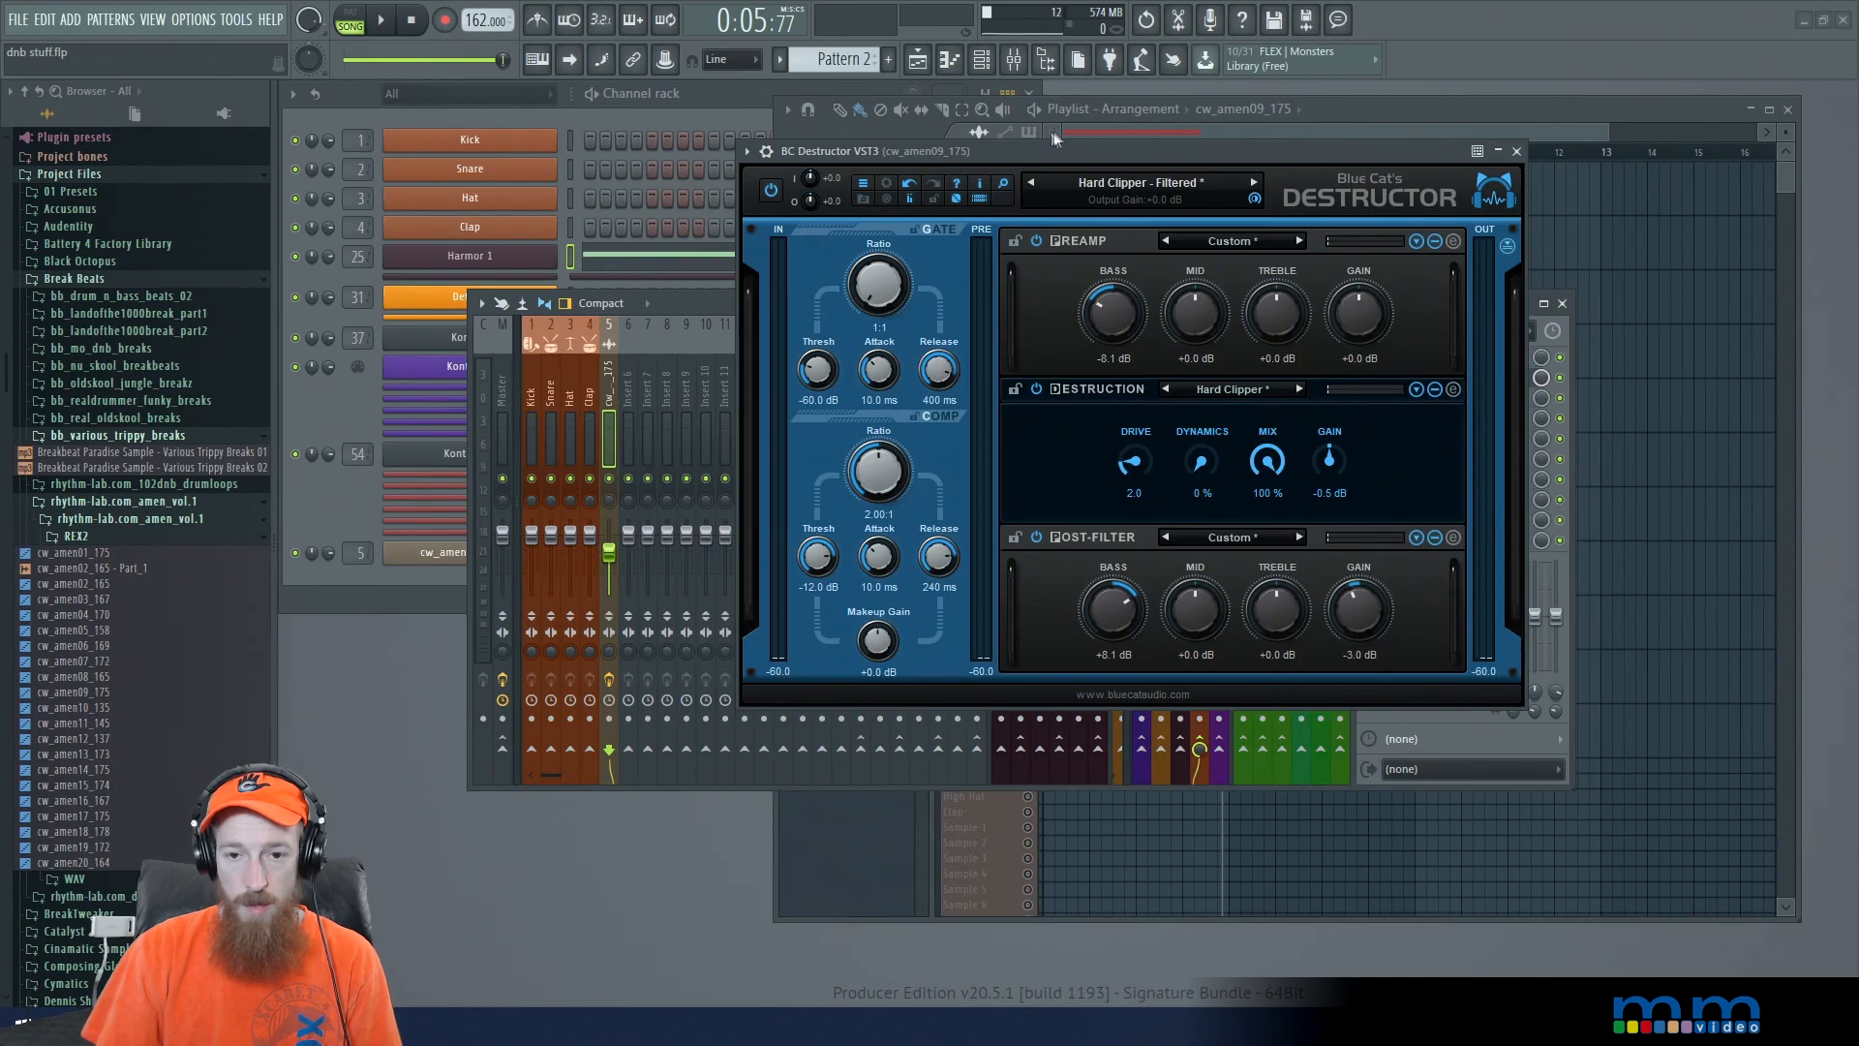
drag(1061, 153, 1024, 151)
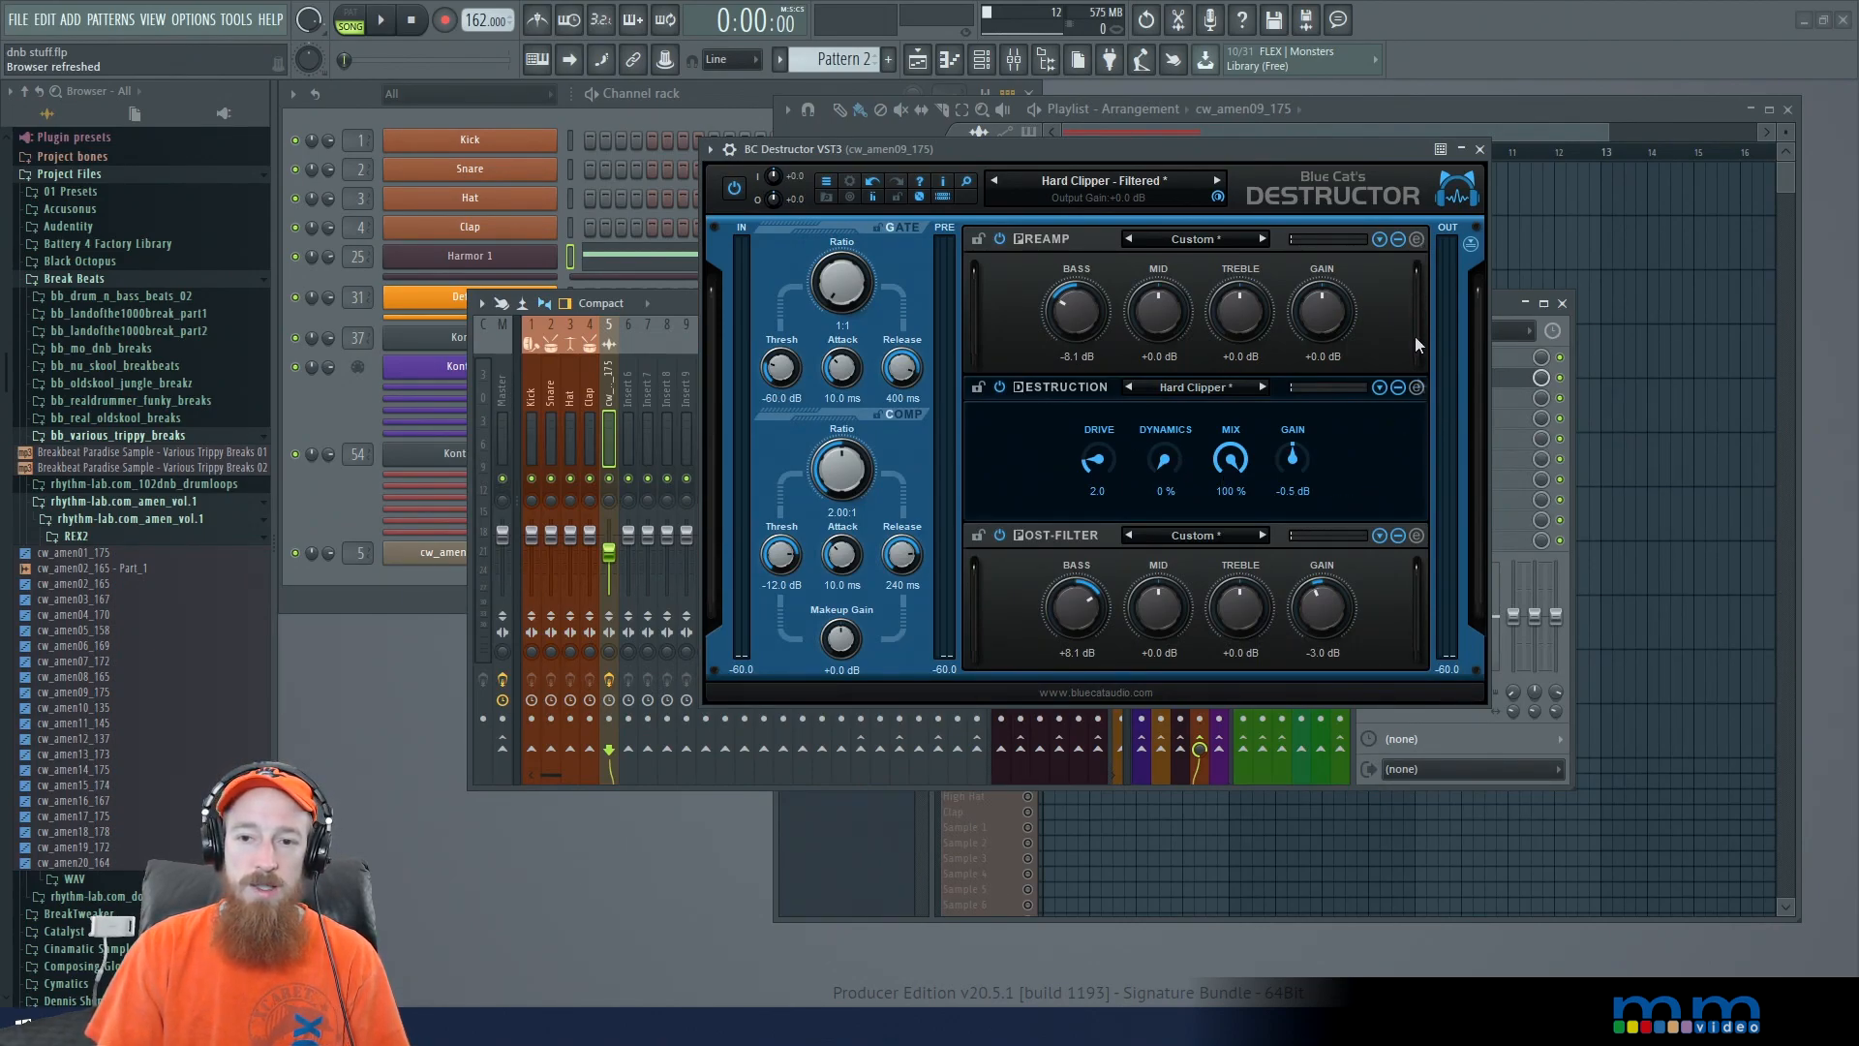
Step: Expand the Destruction section's detailed controls and turn the shaper's Symmetric option off and back on
click(1414, 388)
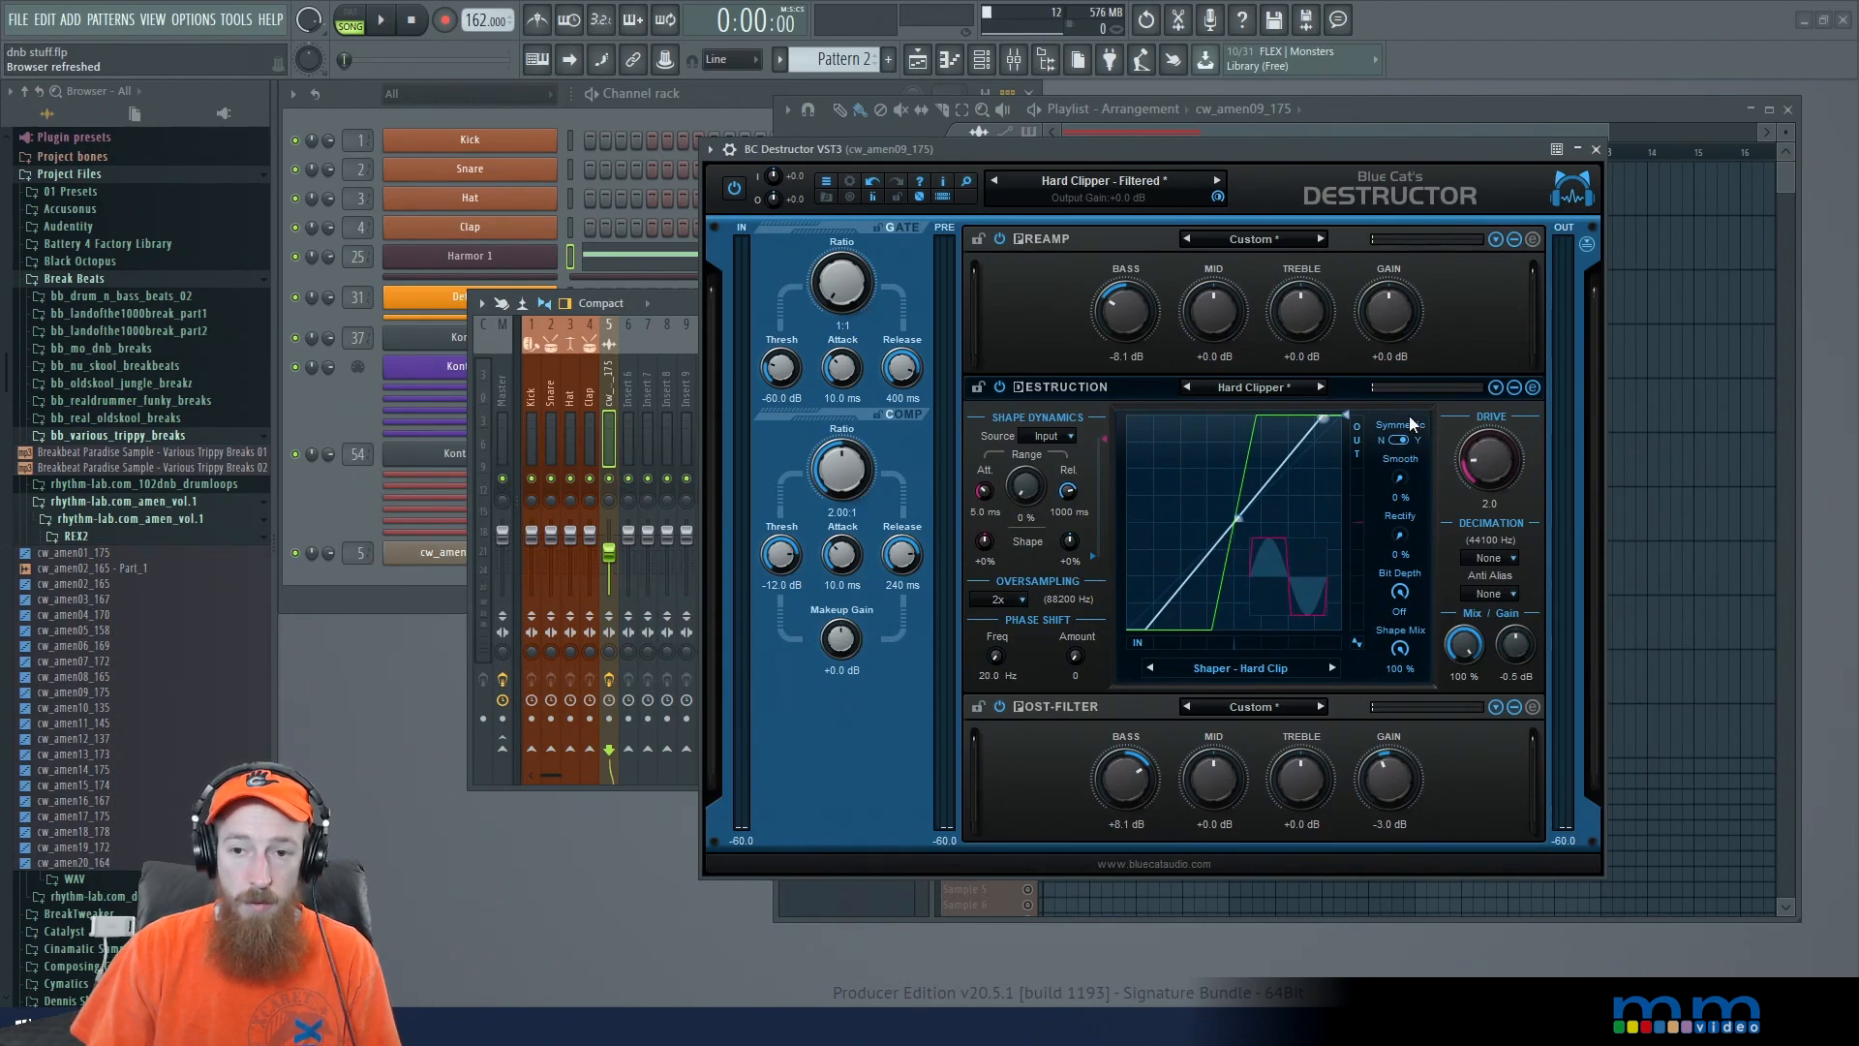
click(1399, 442)
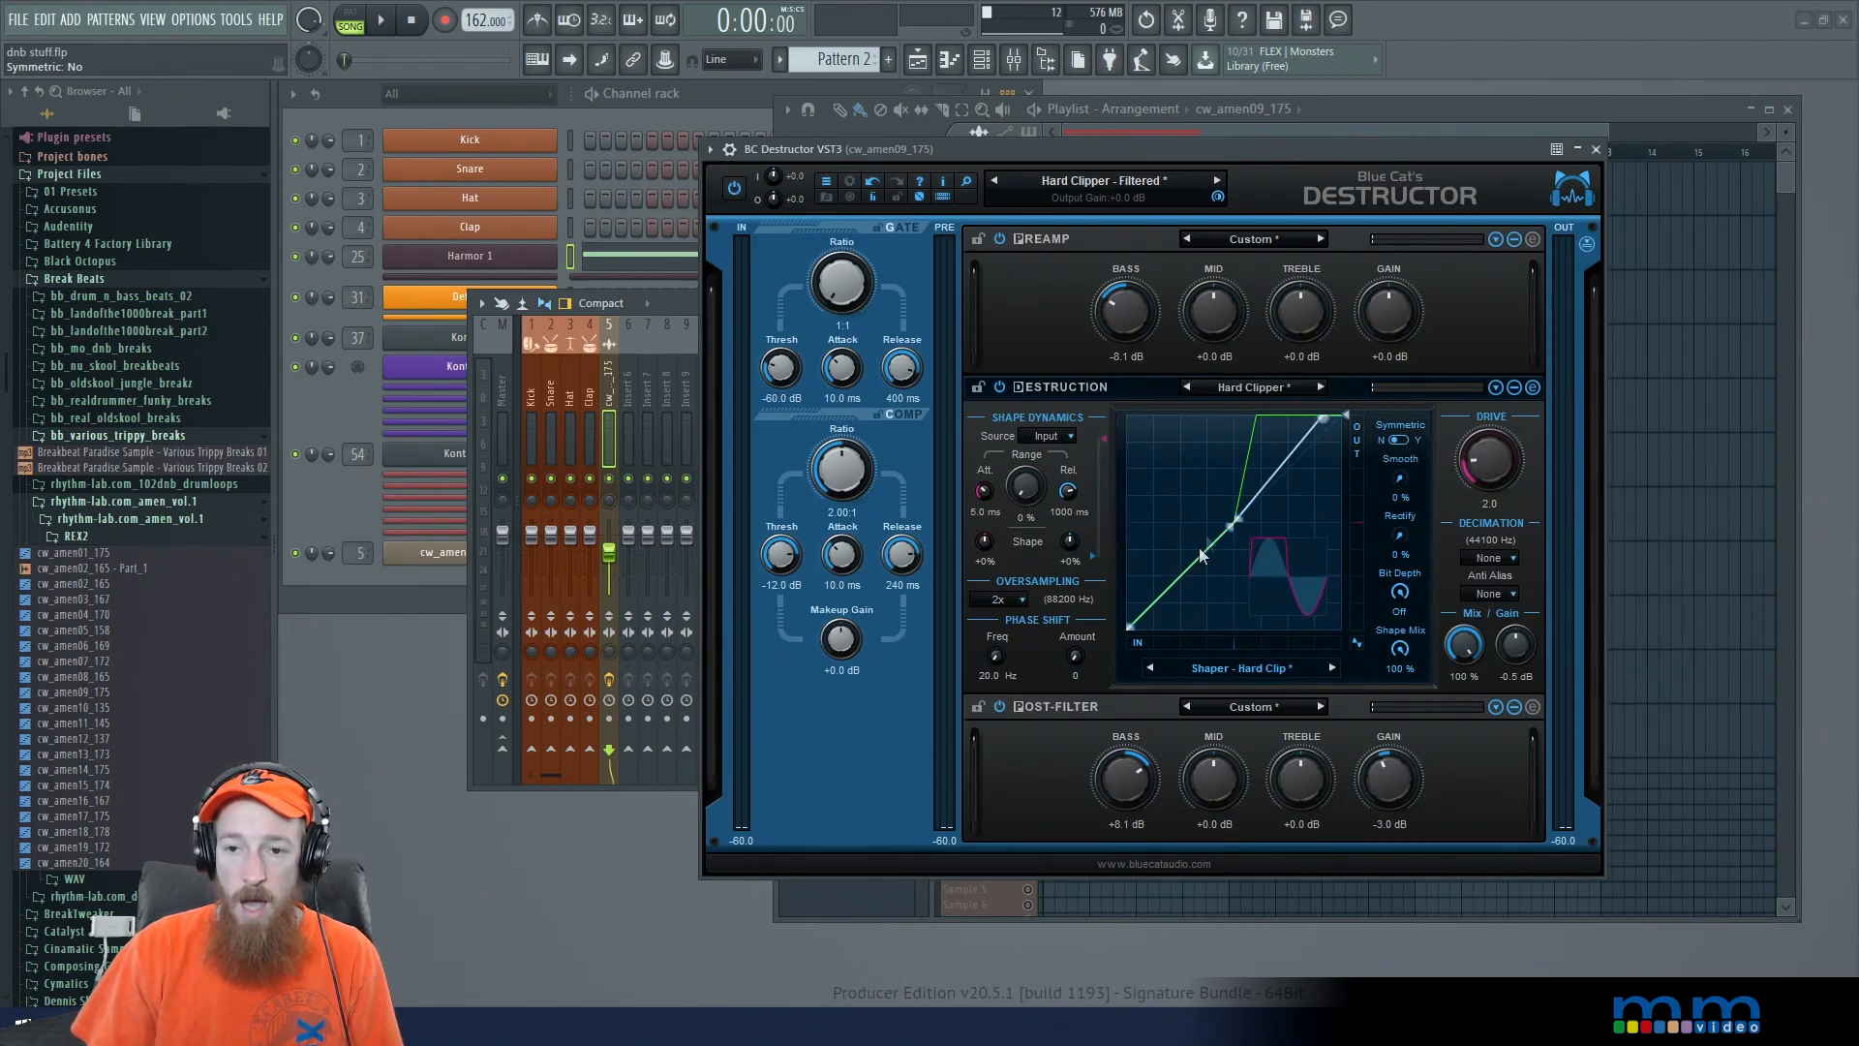
click(1399, 441)
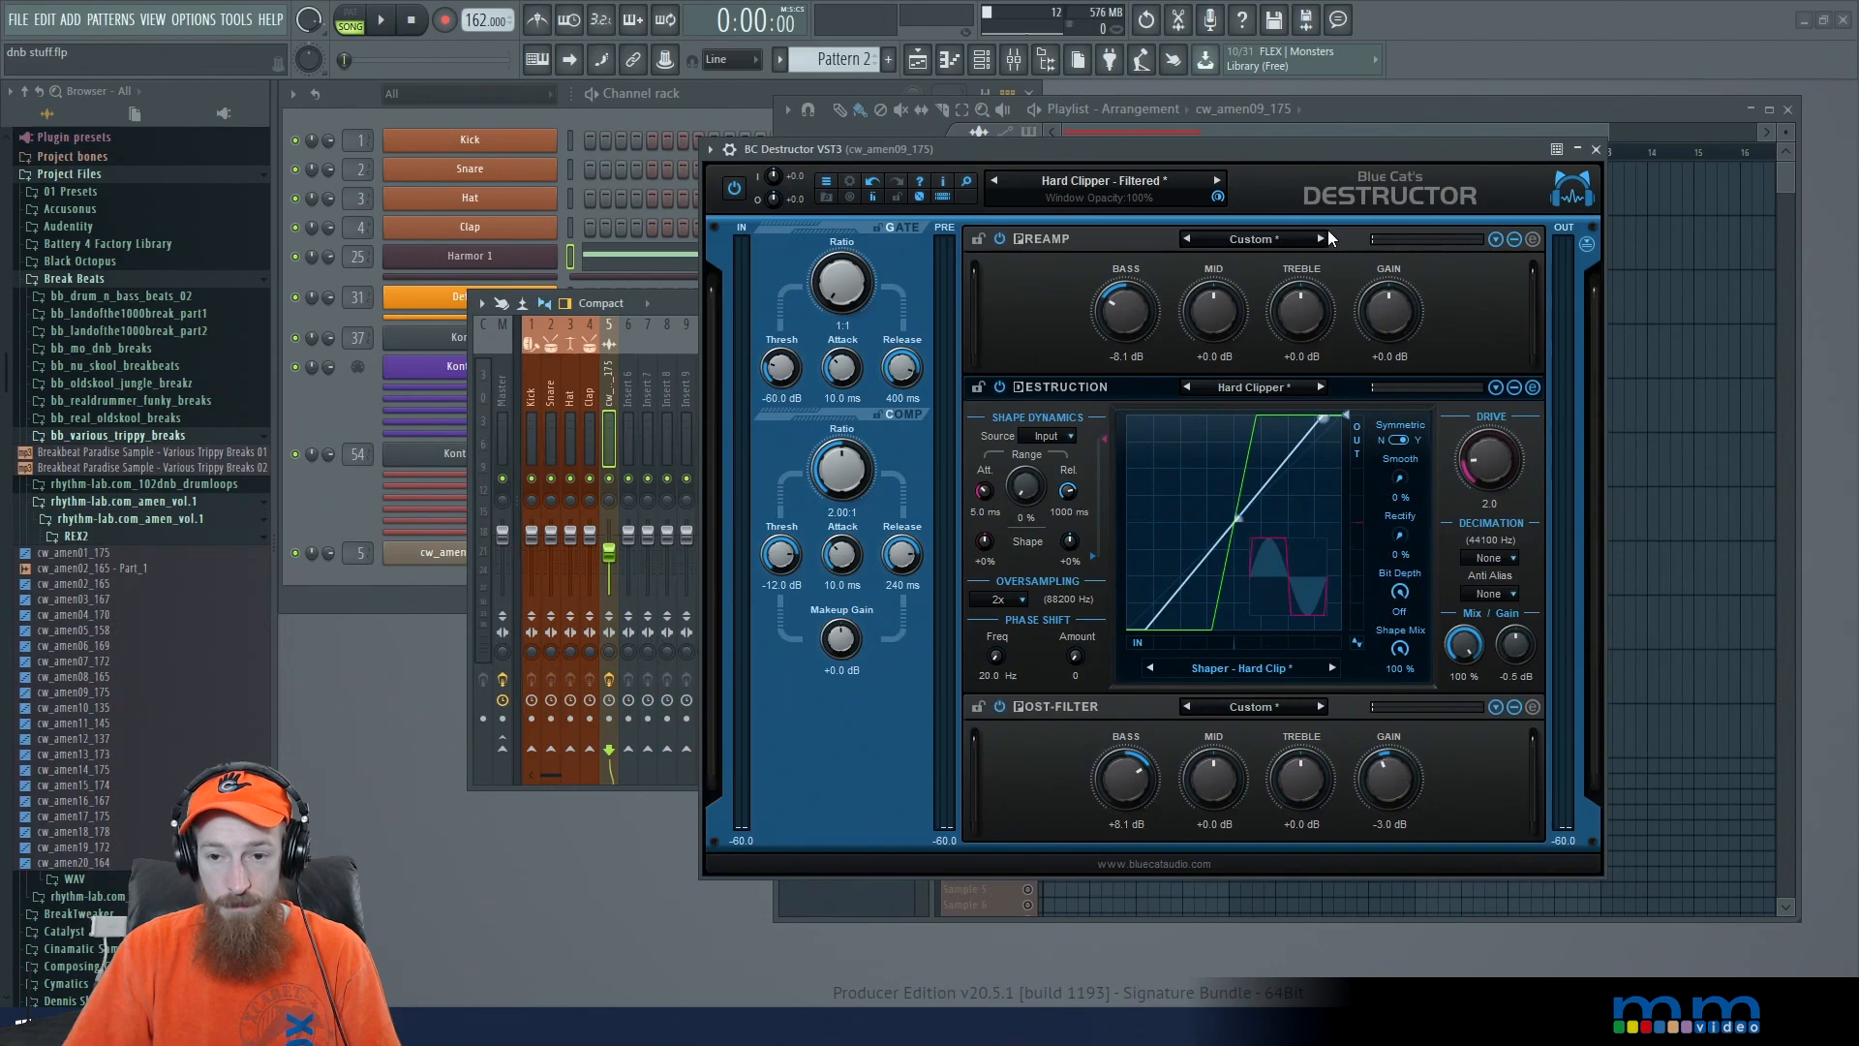
Step: Play the amen break while bypassing and re-enabling Destructor to compare the dry and distorted sound
key(space)
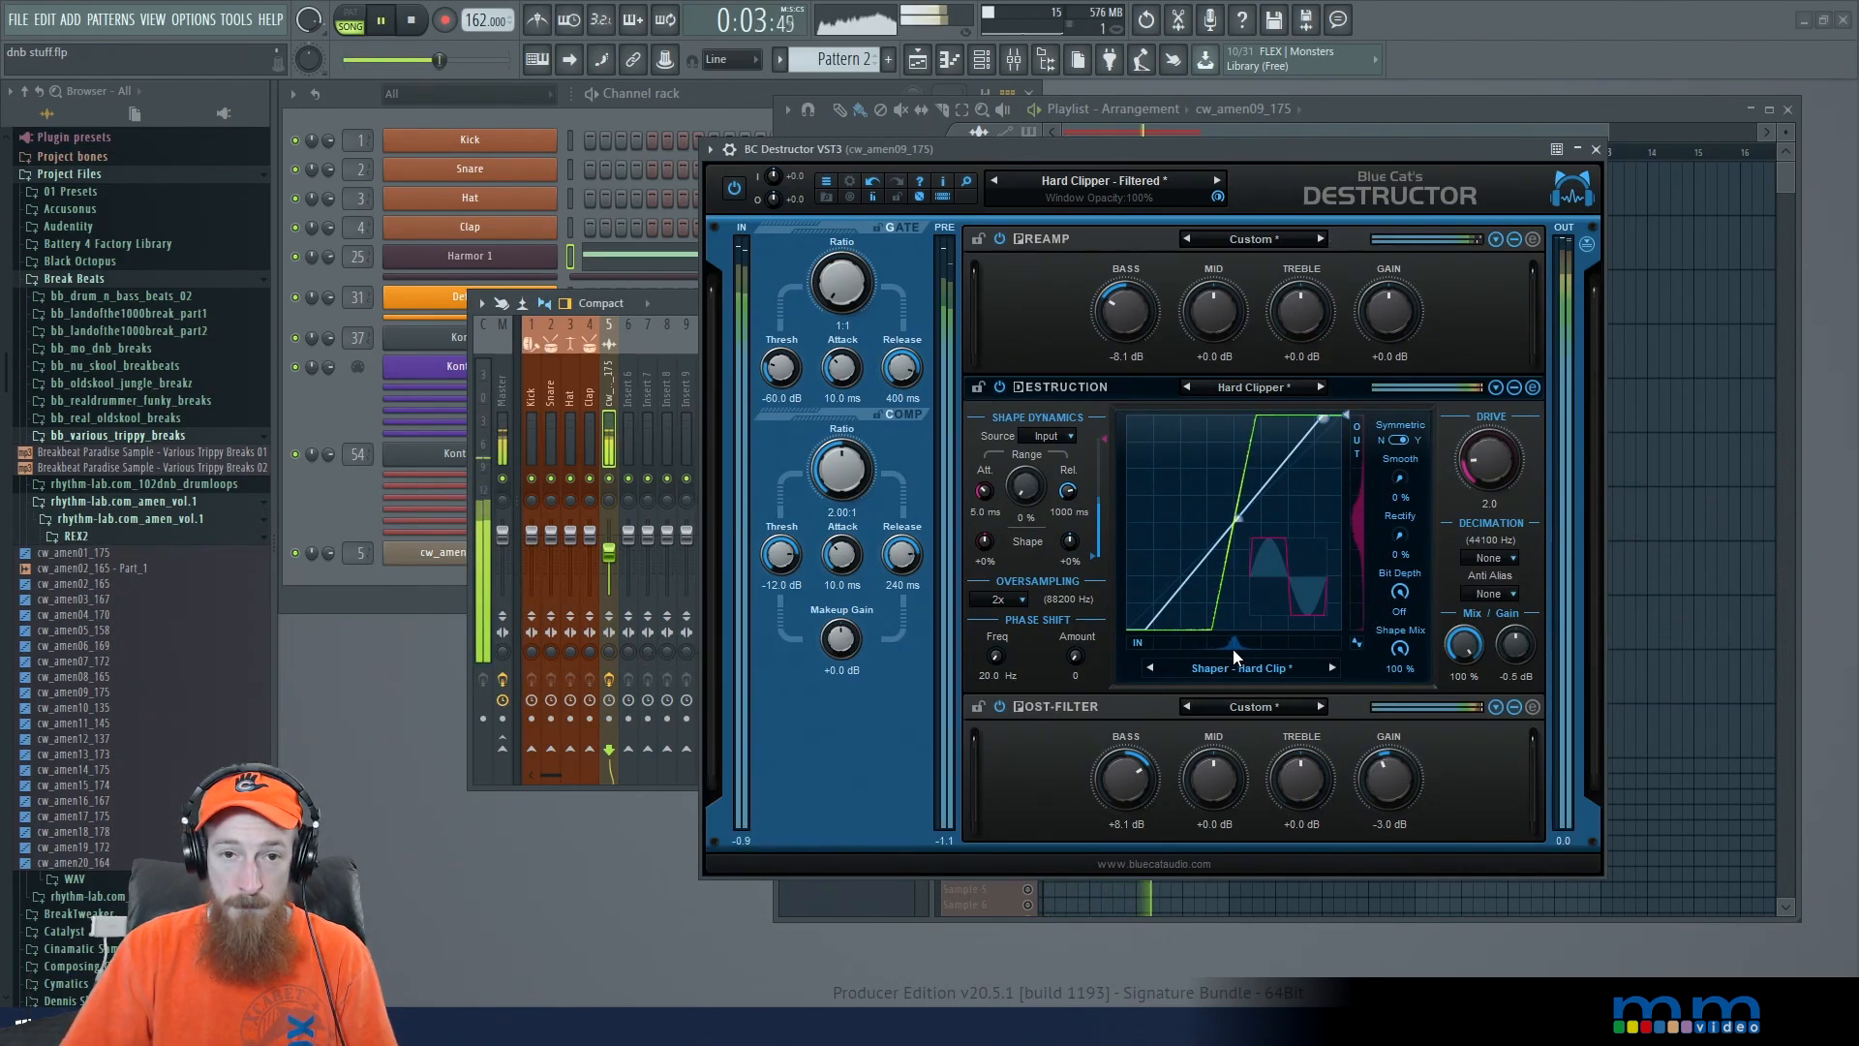
click(733, 189)
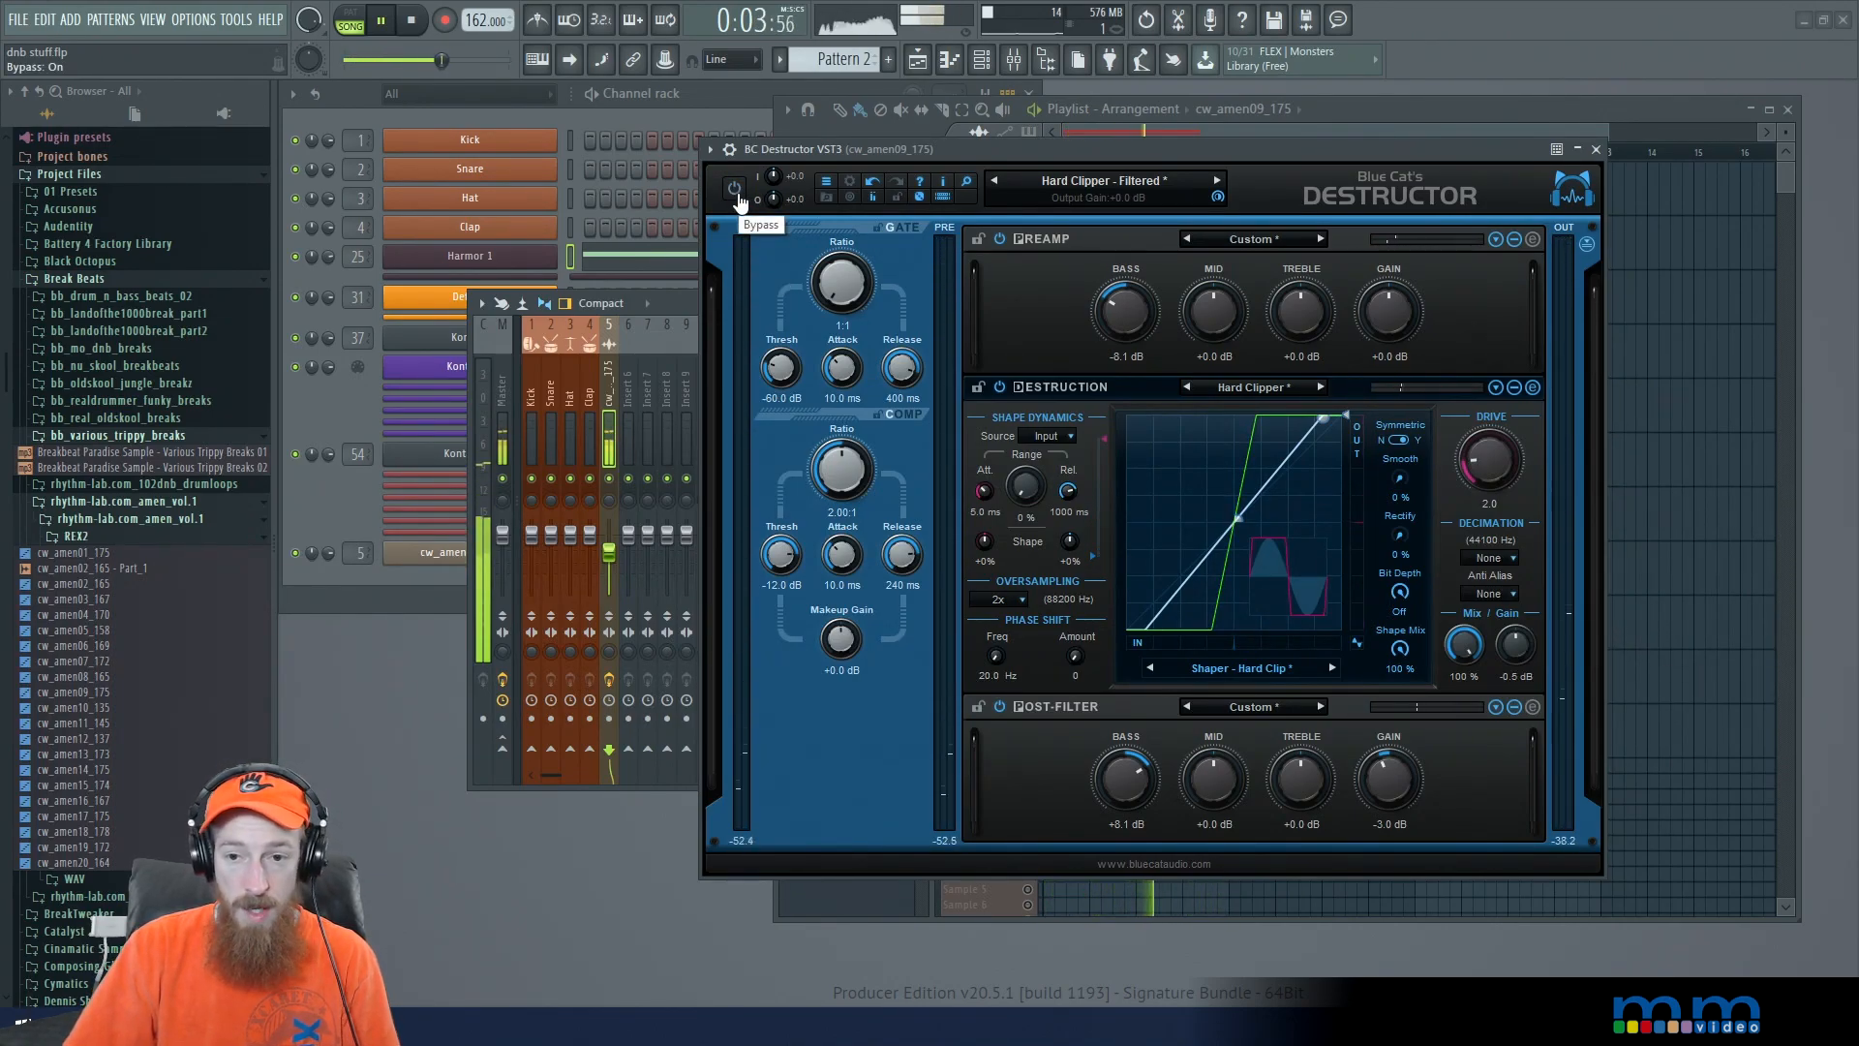
click(735, 191)
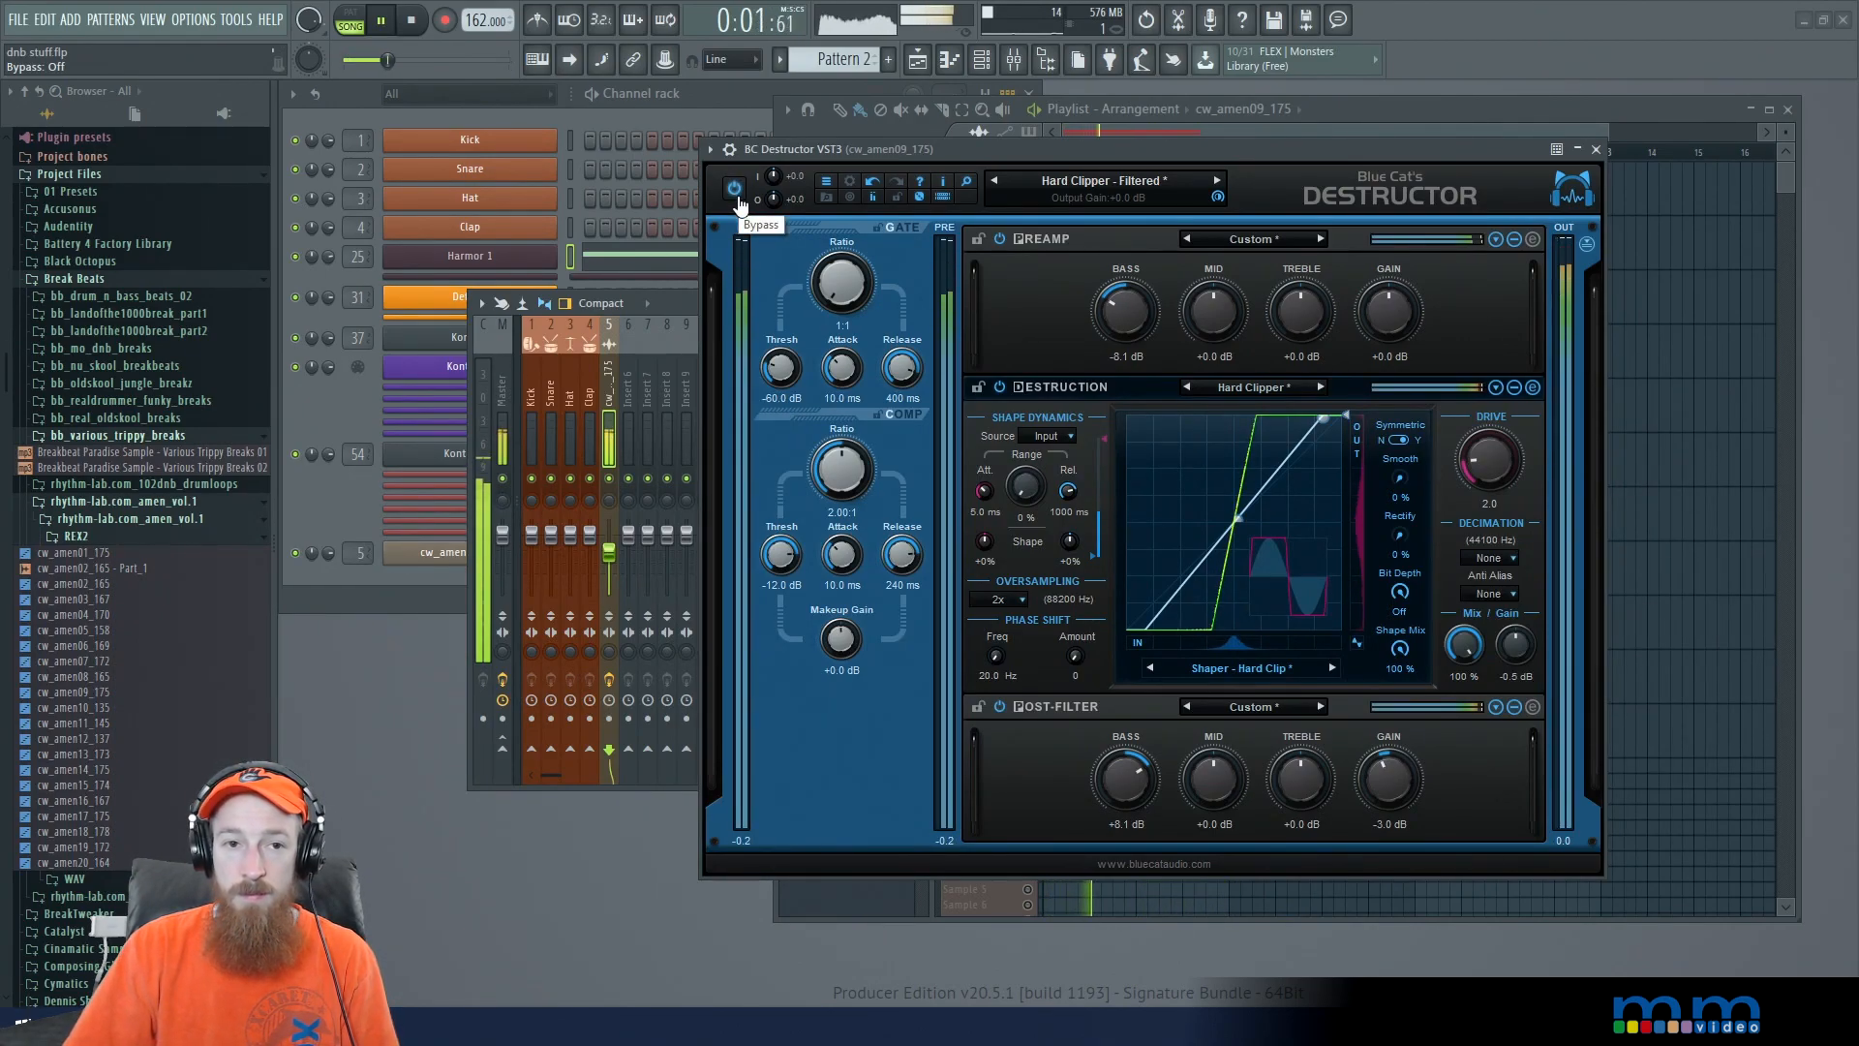
key(space)
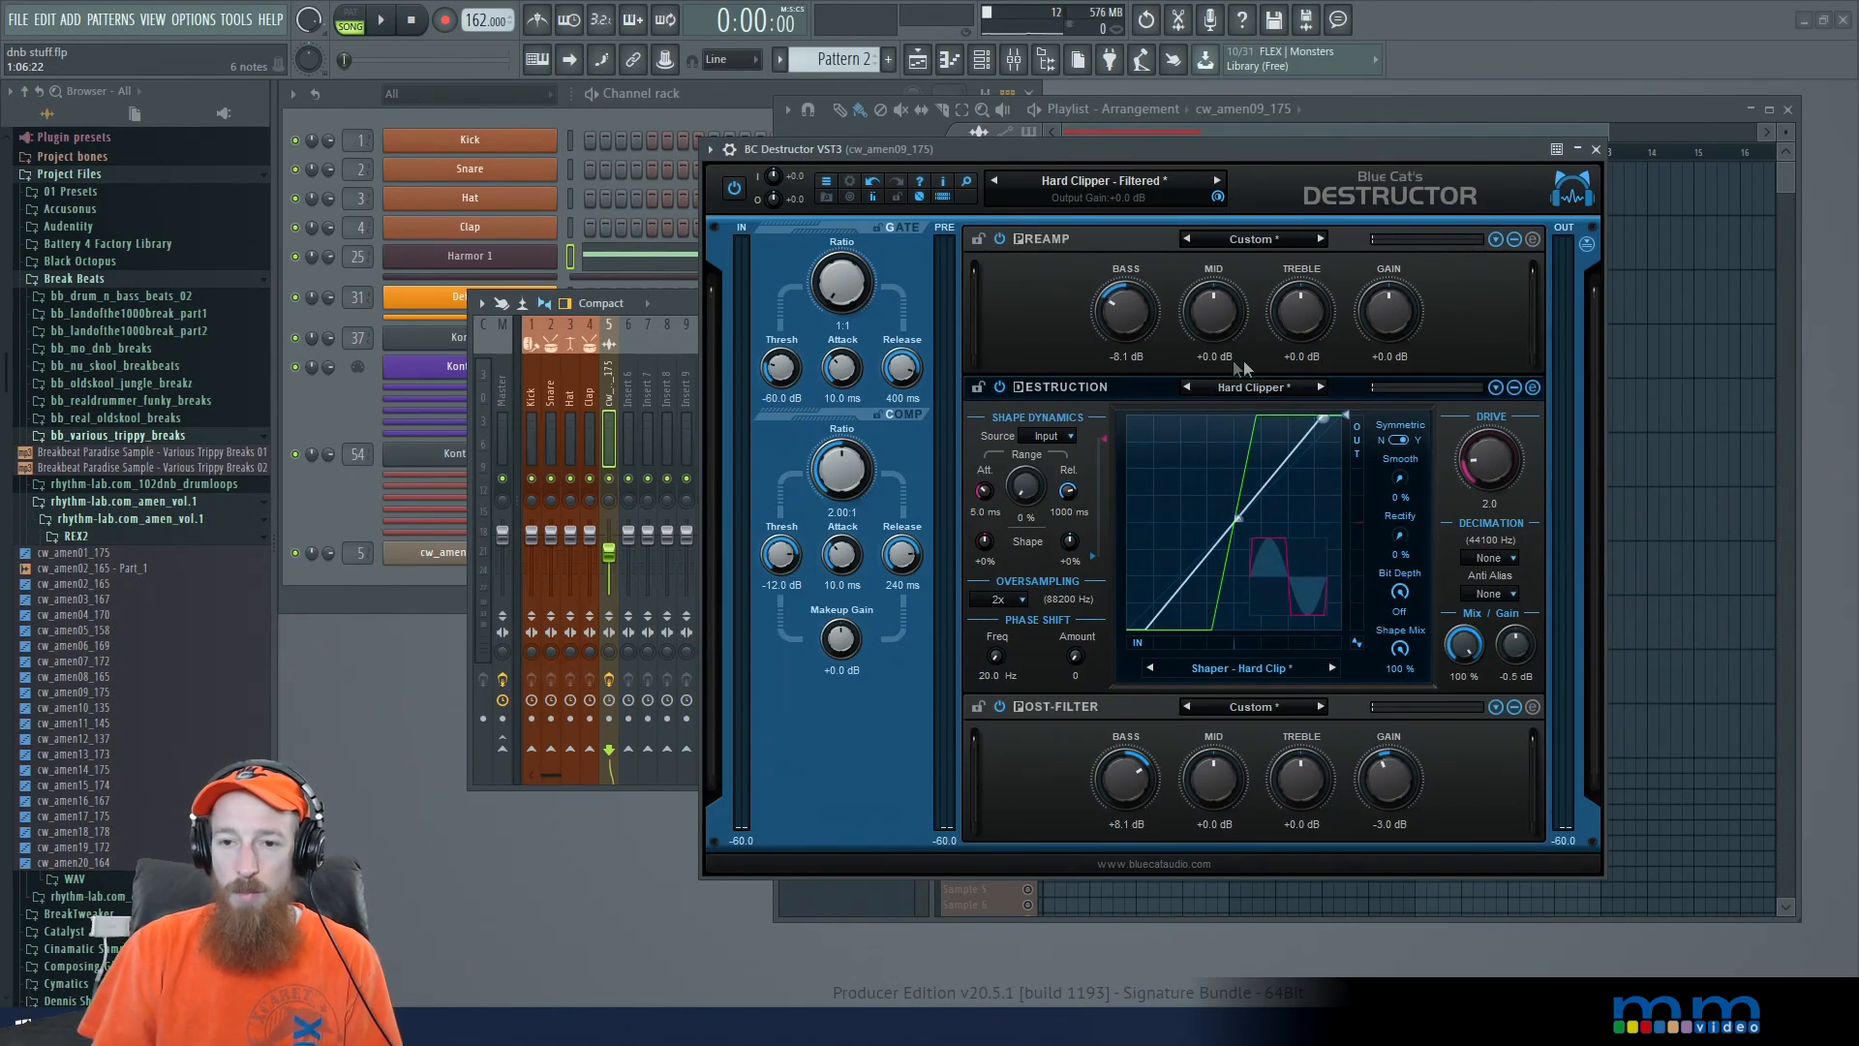
Step: Collapse the Destruction section and close Destructor, and solo the Master playlist track holding Pattern 2
click(1533, 389)
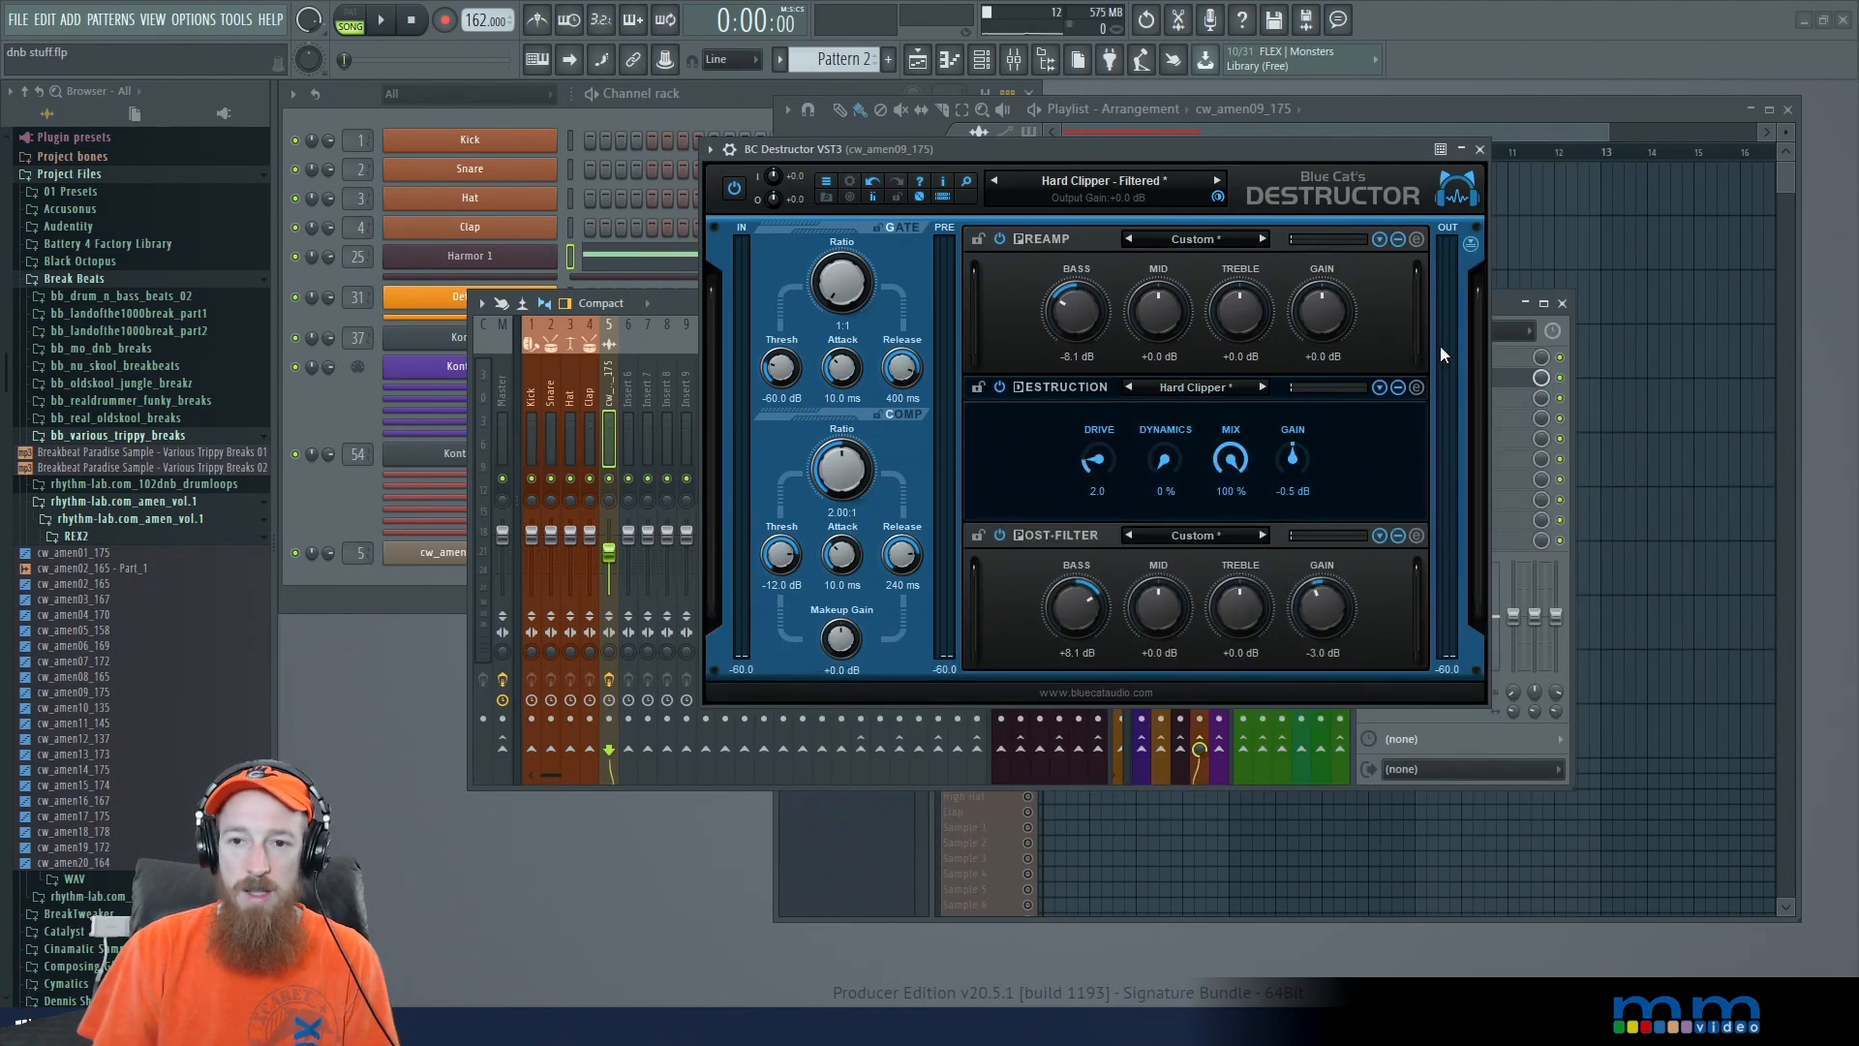
click(1481, 151)
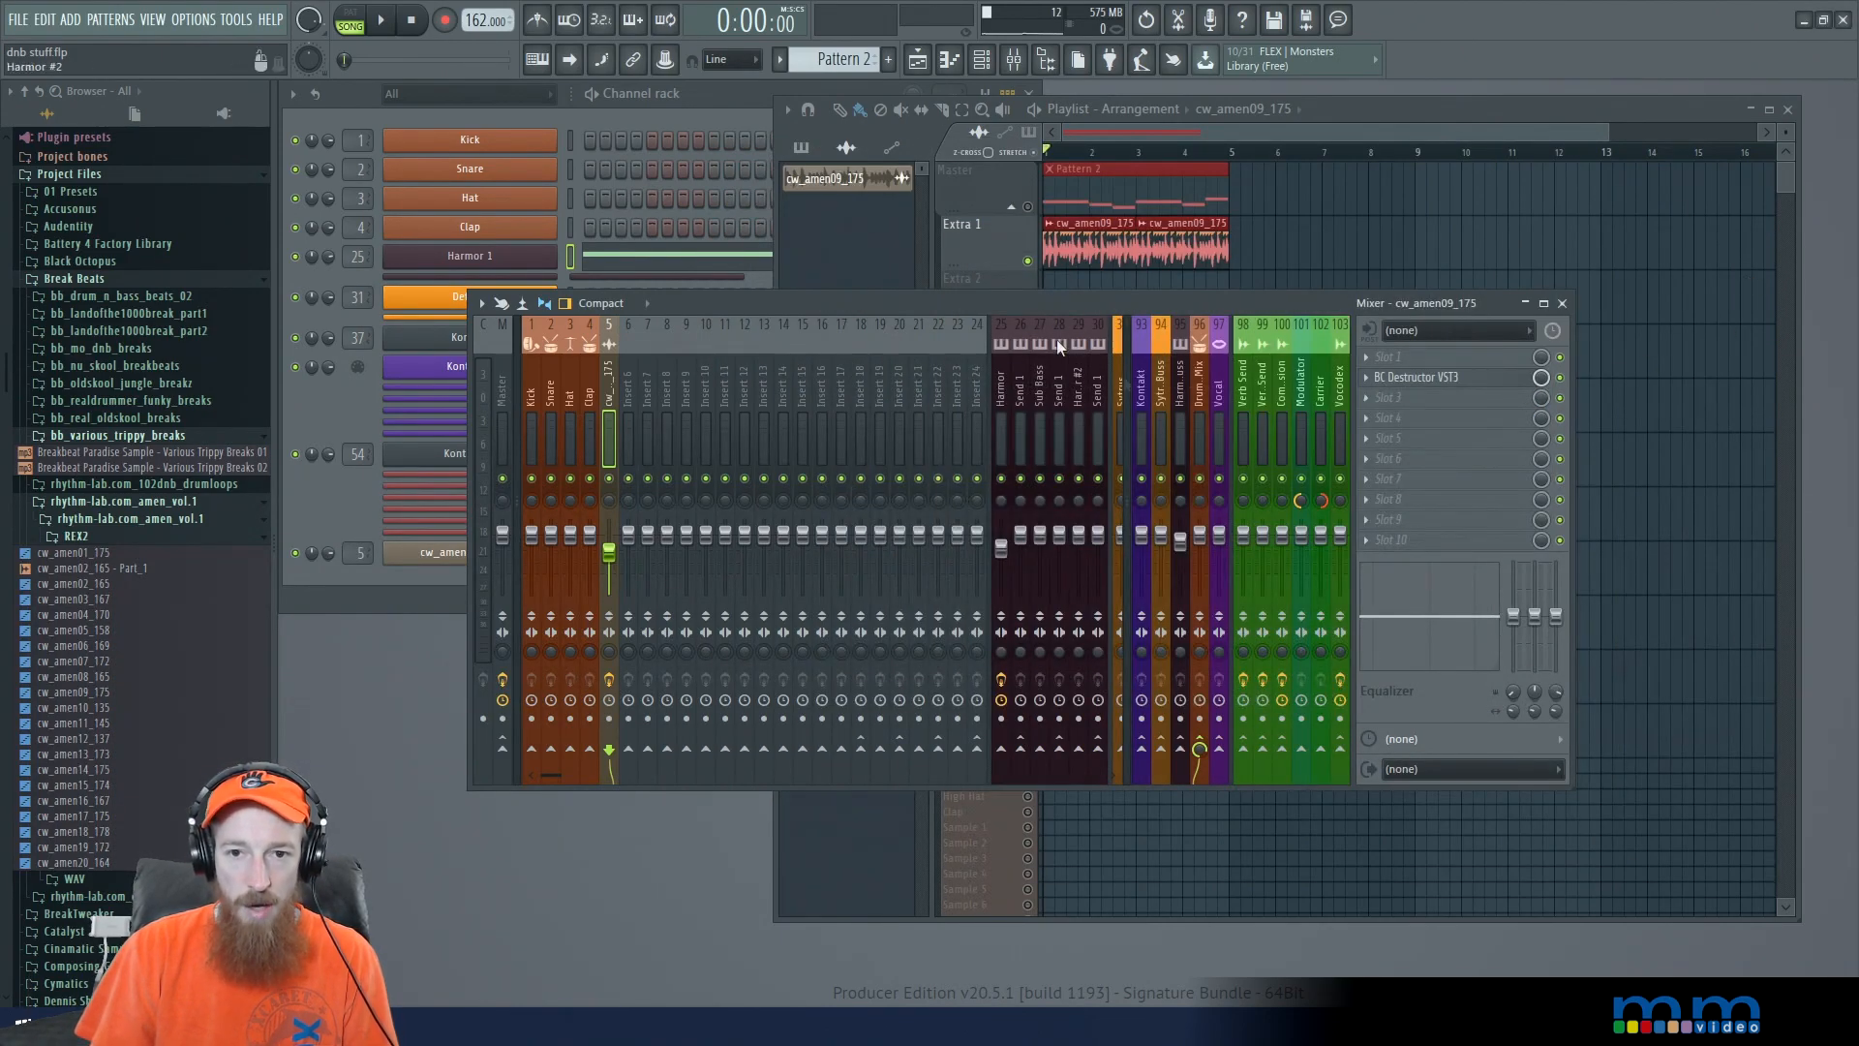
key(F5)
click(1027, 261)
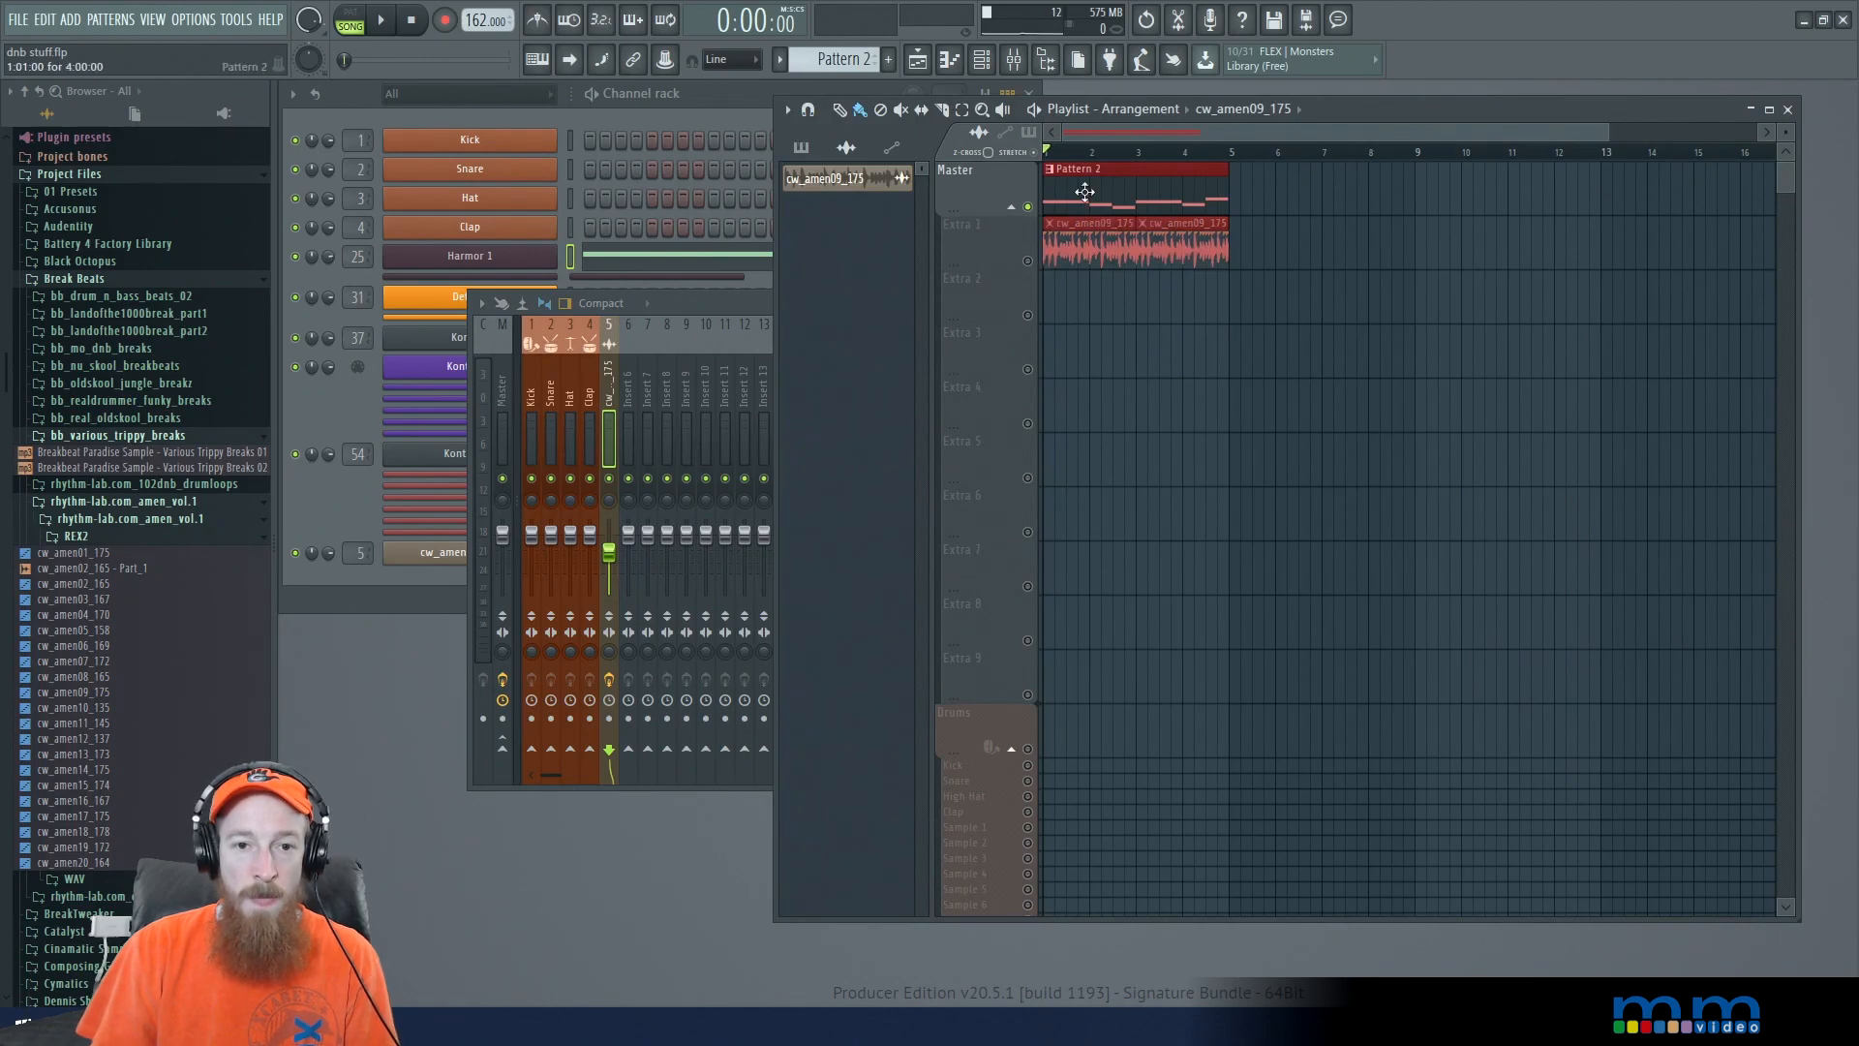
Step: Select the Harmor insert in the mixer to show its effect slots
click(712, 287)
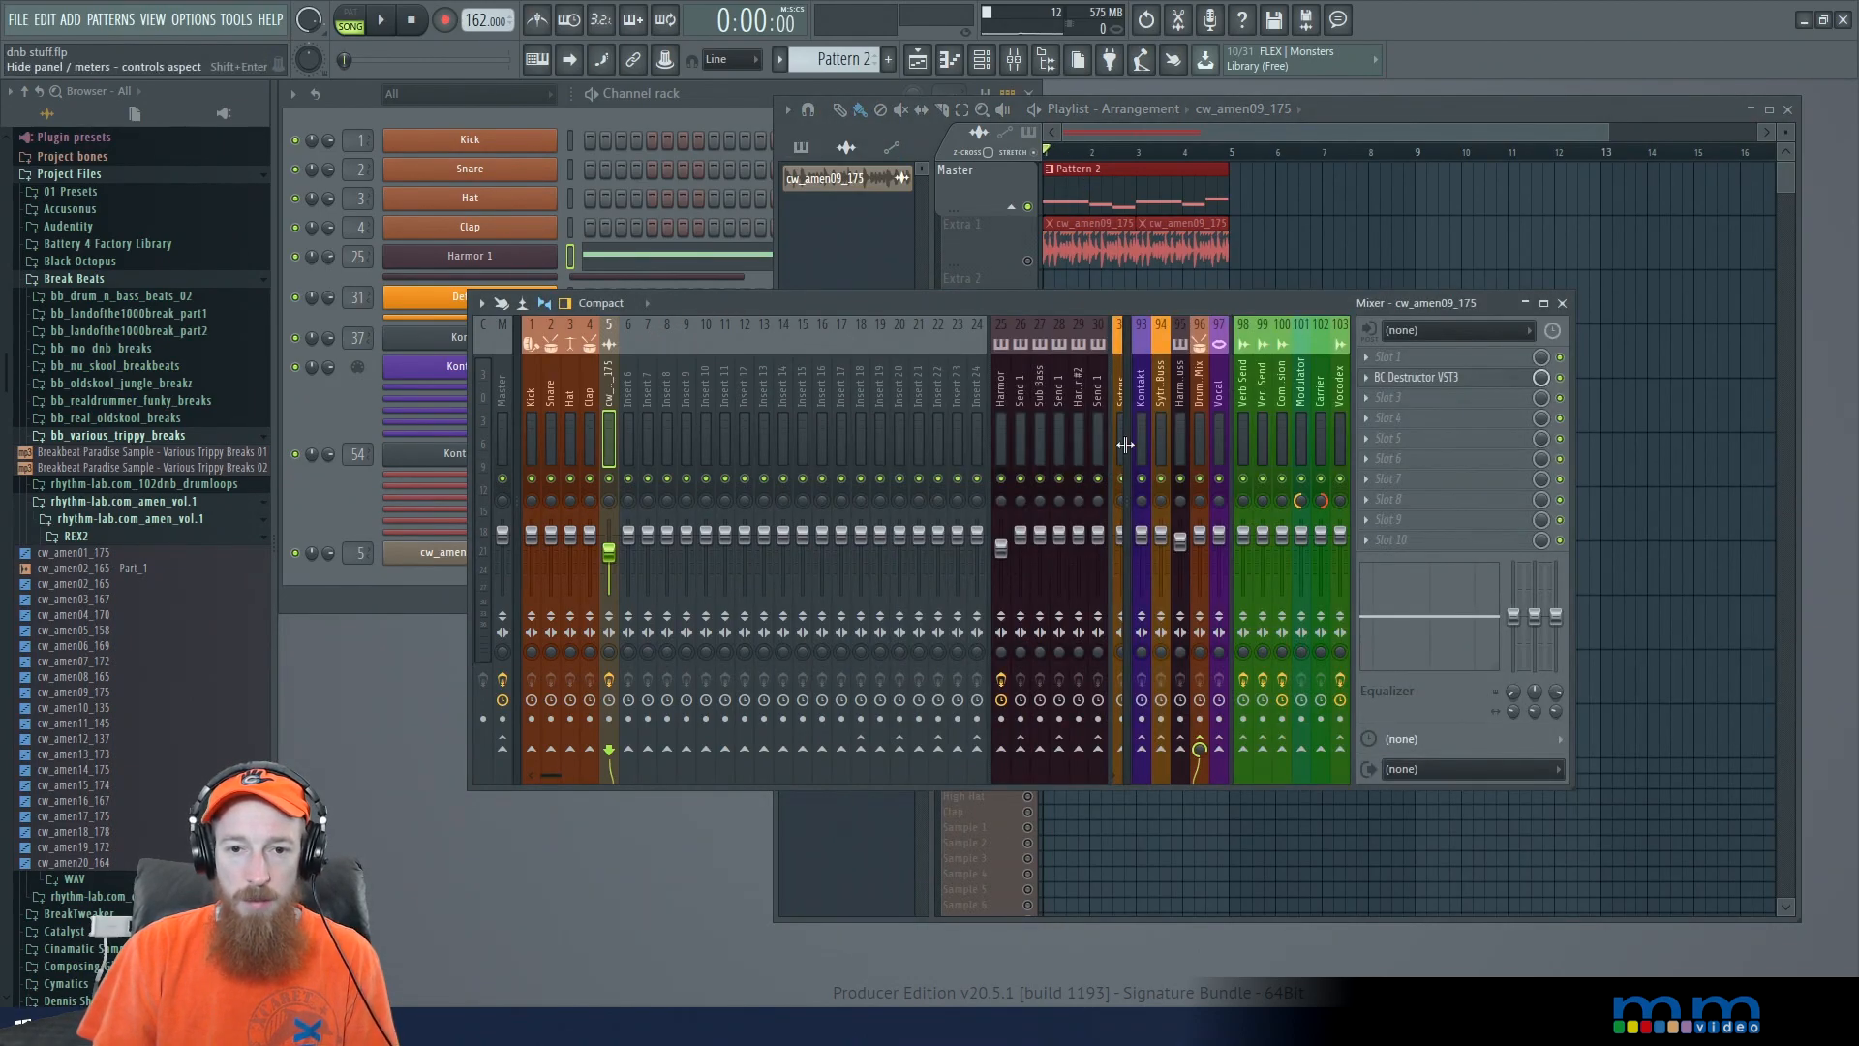
scroll(840, 410, down, 4)
click(776, 397)
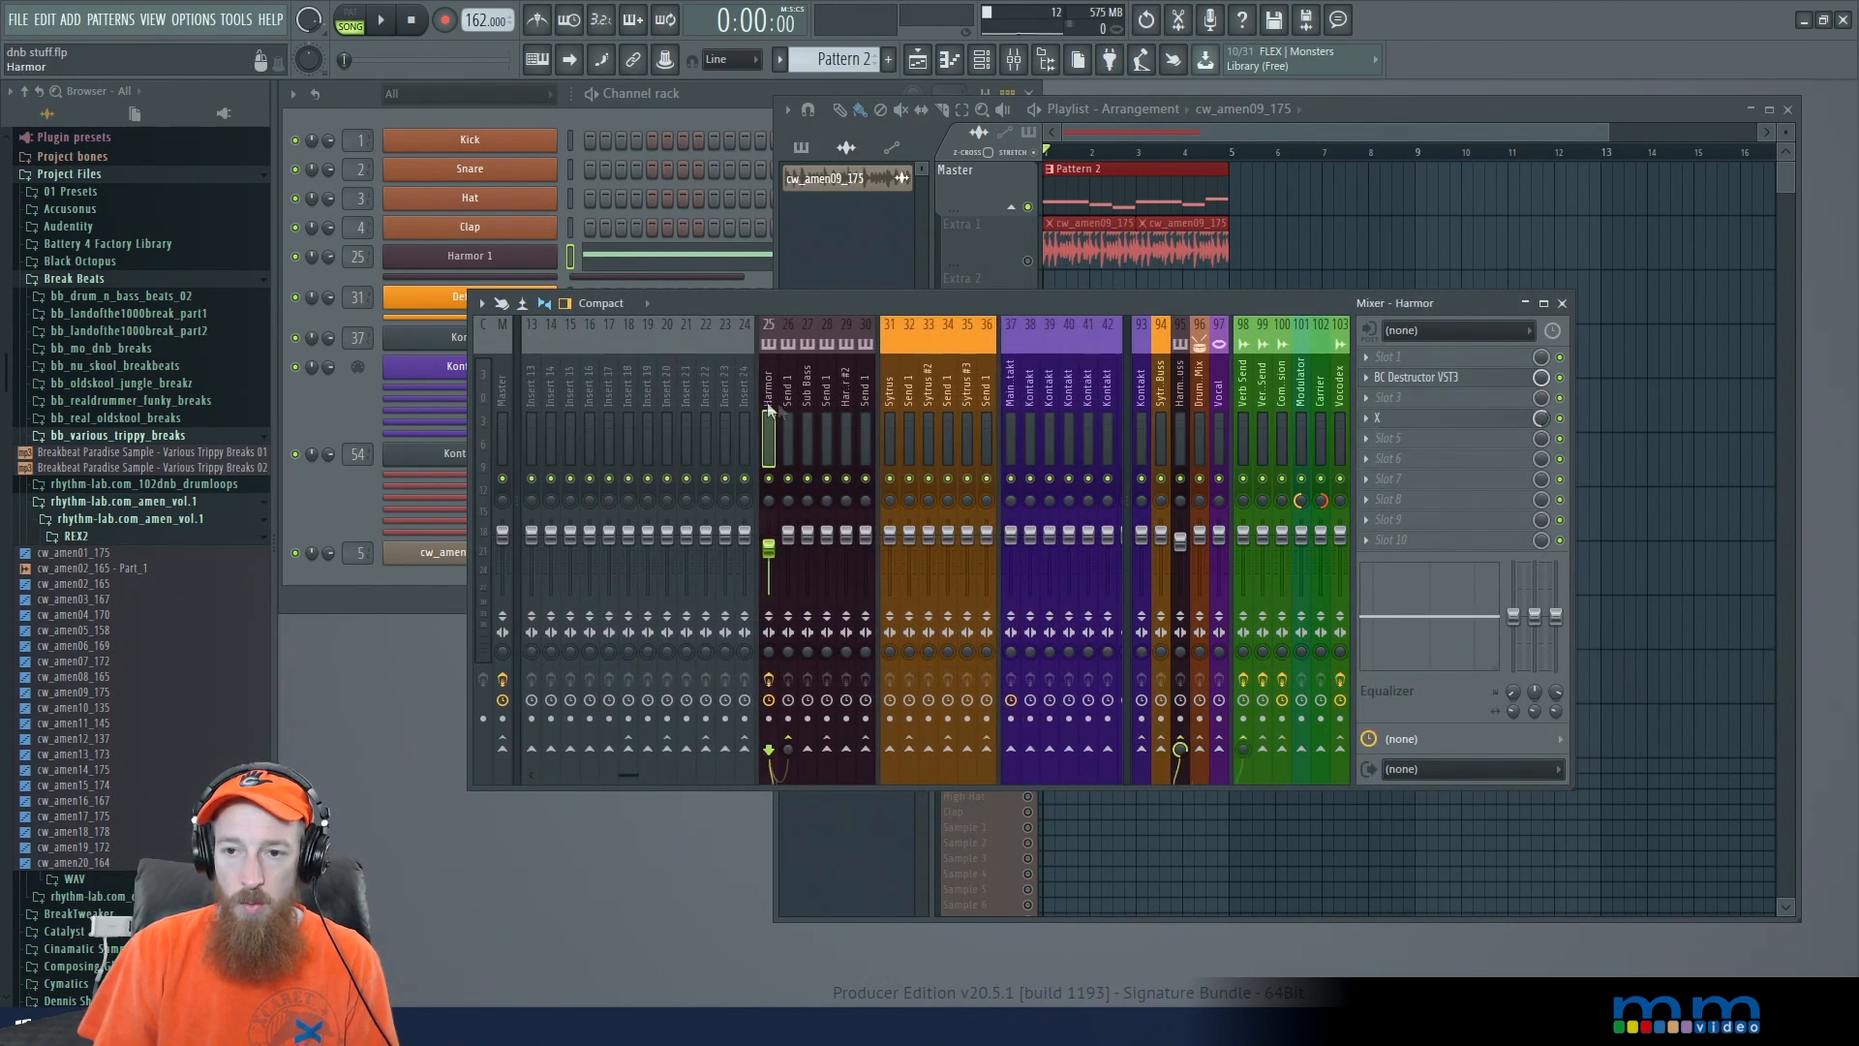
Step: Open Destructor from the Harmor insert's effect slots, play the bypassed bass, and turn Destructor's bypass off
click(1416, 377)
drag(1298, 272, 886, 290)
drag(735, 276, 812, 269)
key(space)
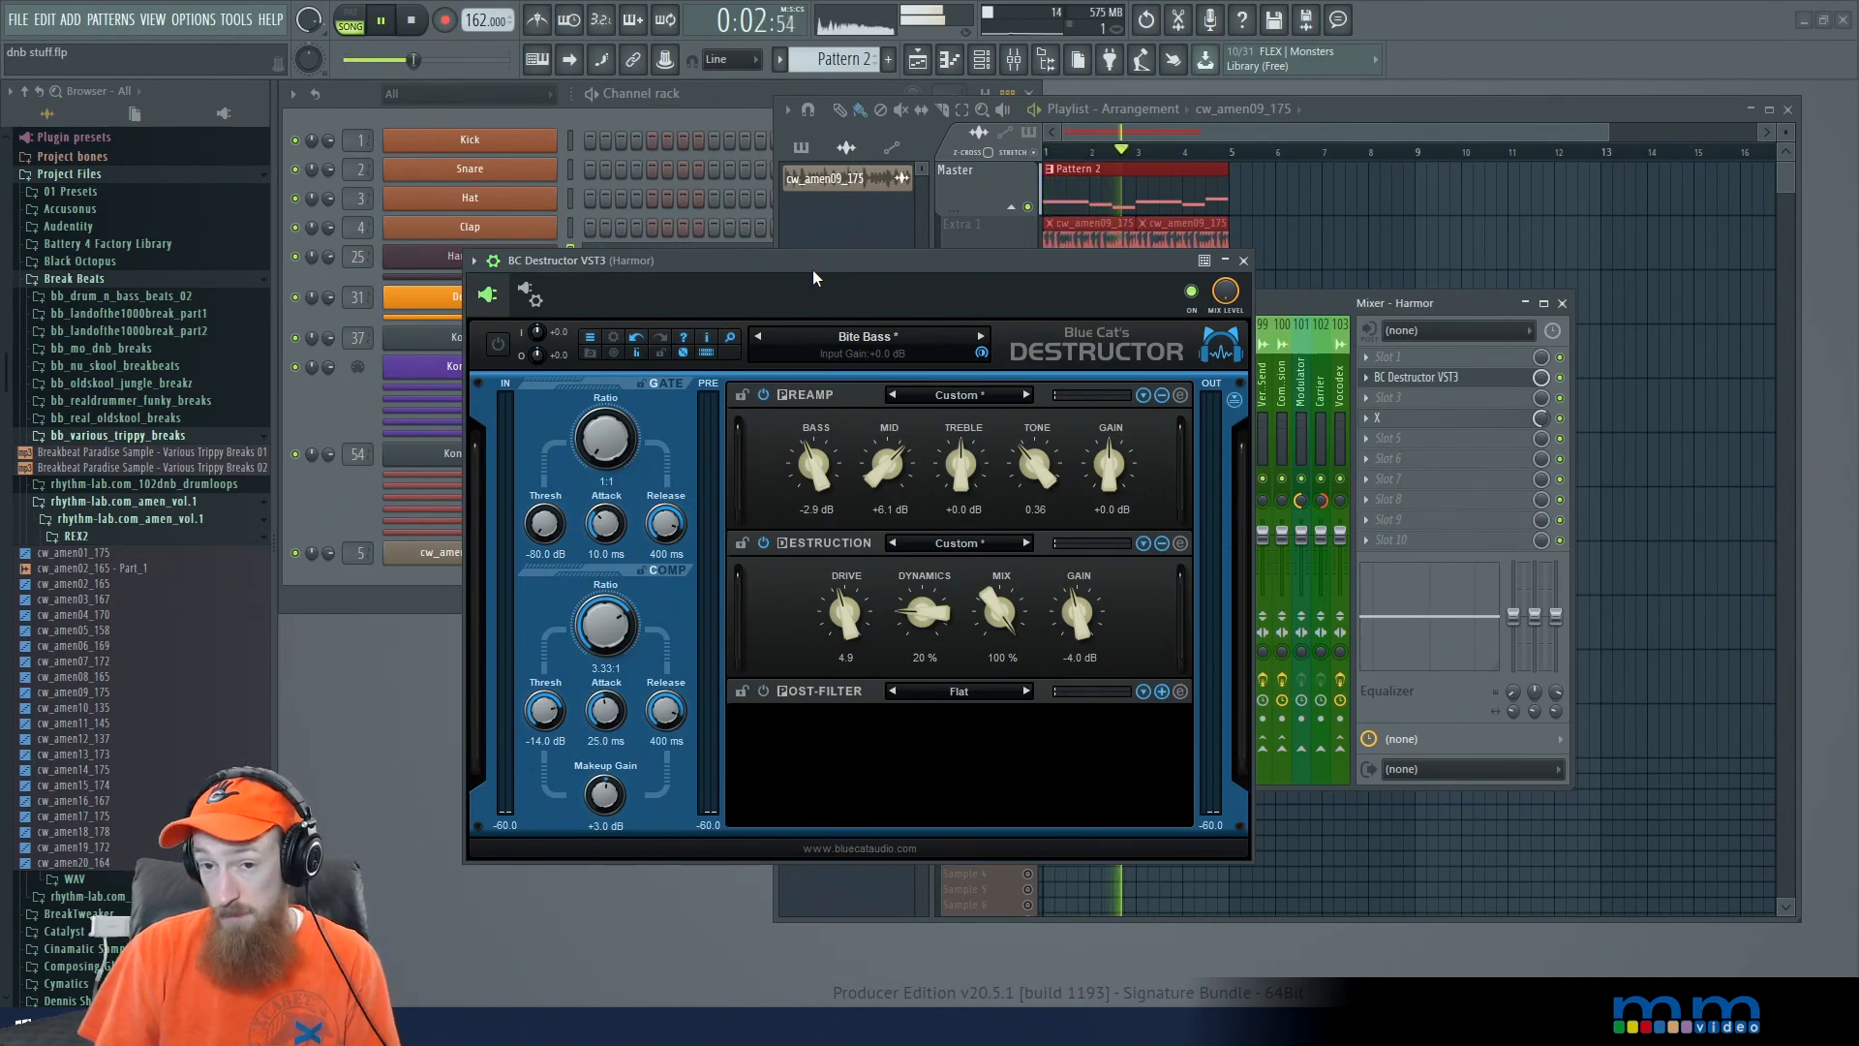
key(space)
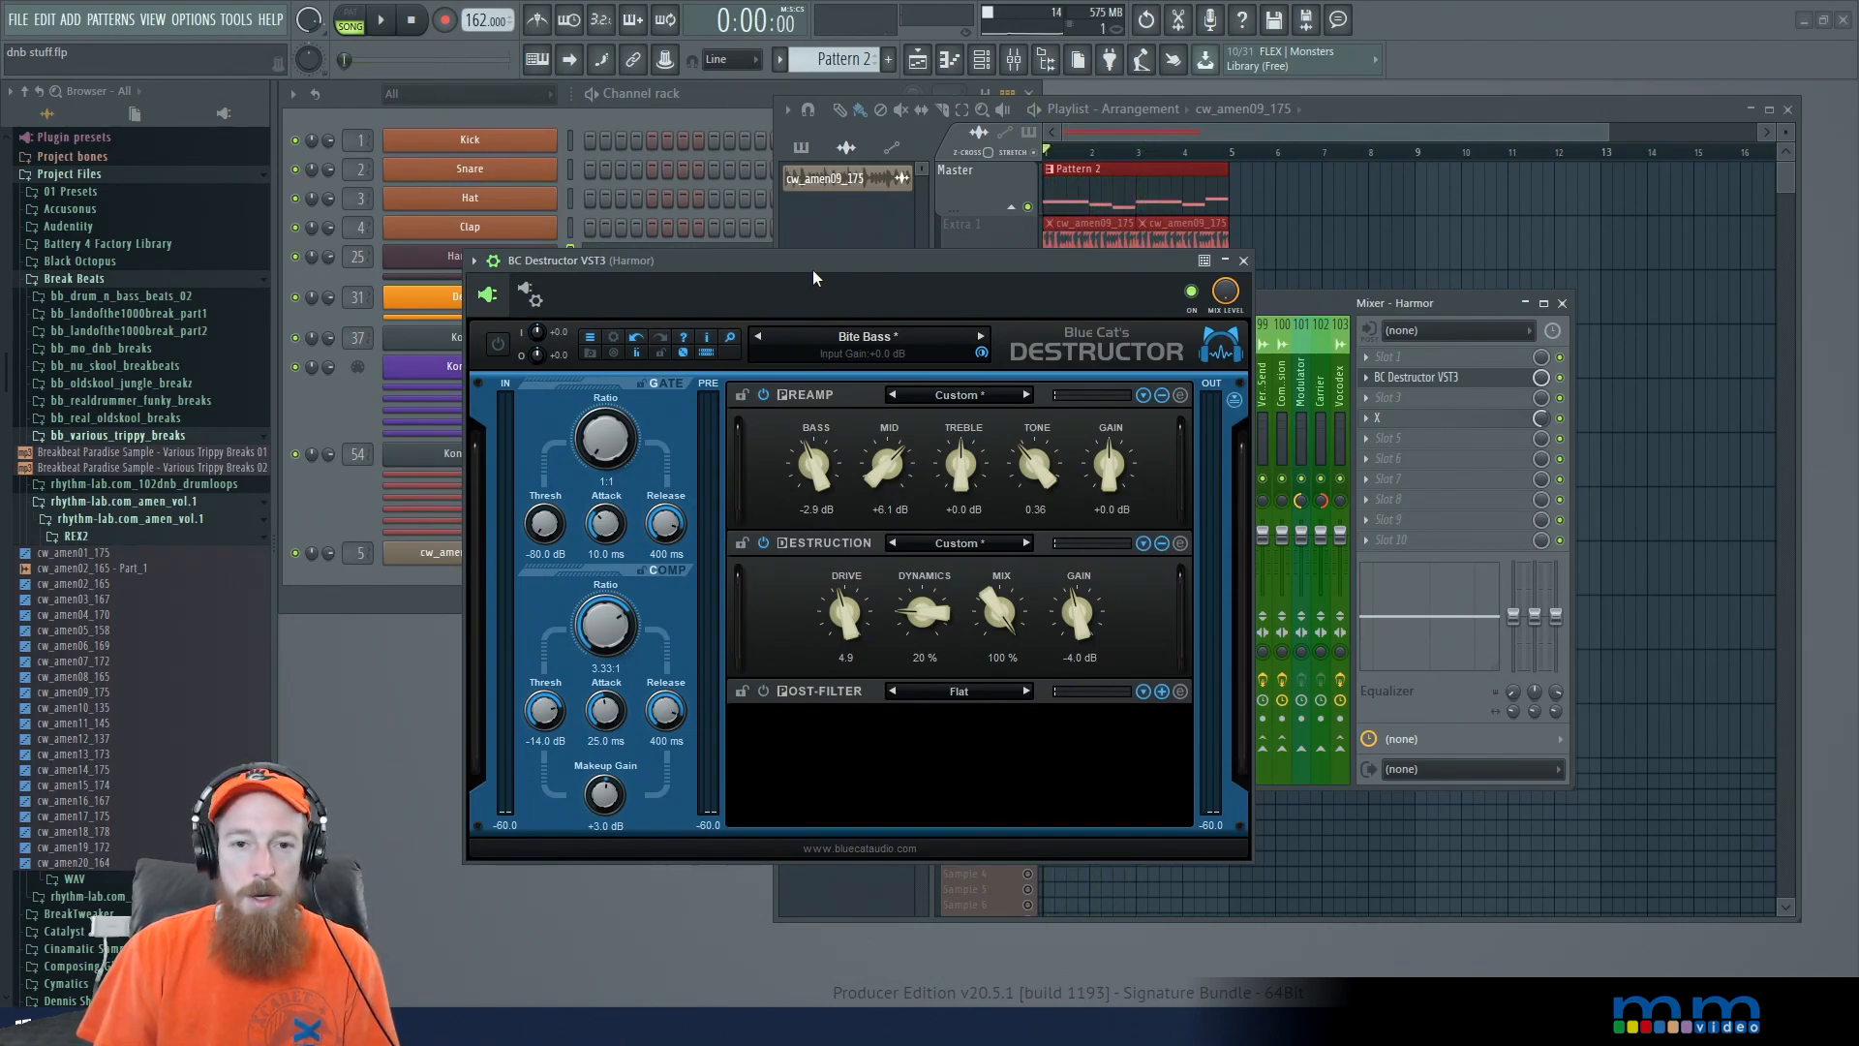
drag(813, 272, 1022, 218)
click(703, 293)
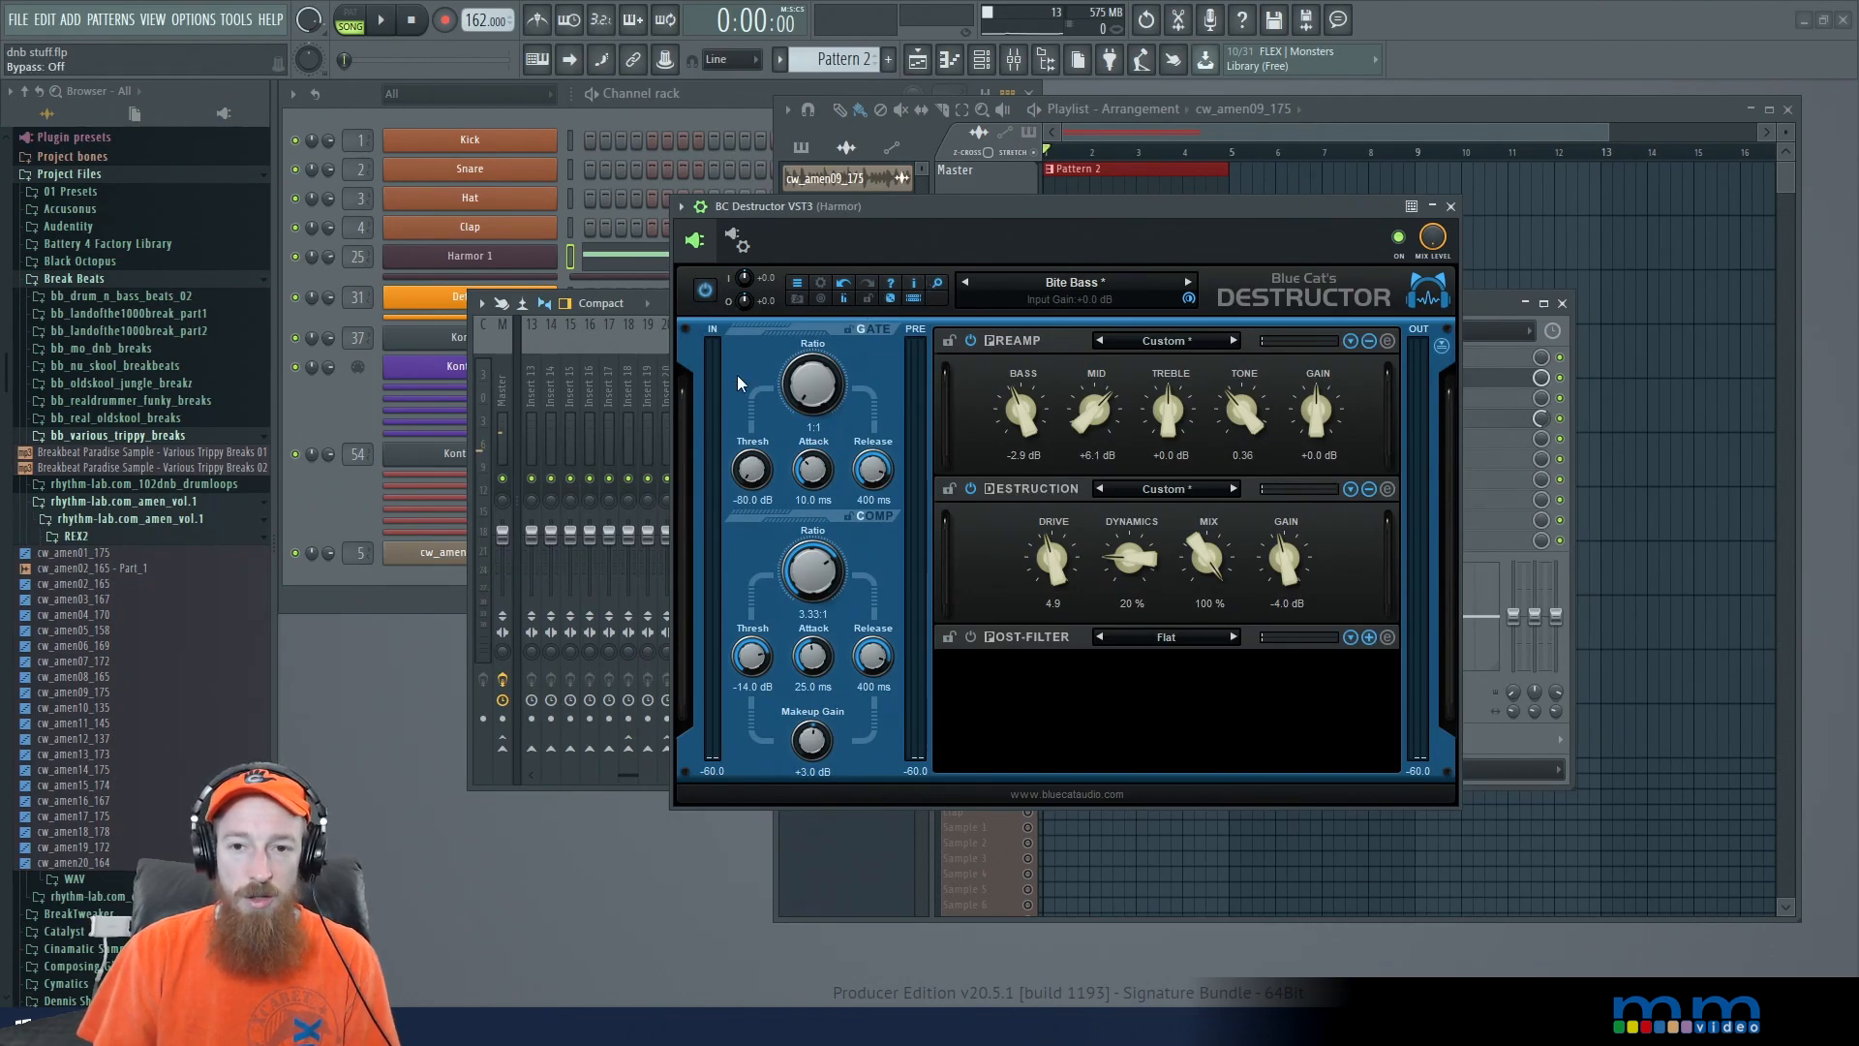
Step: Look through Destructor's factory presets in the Bass category and leave the list without loading one
click(1110, 294)
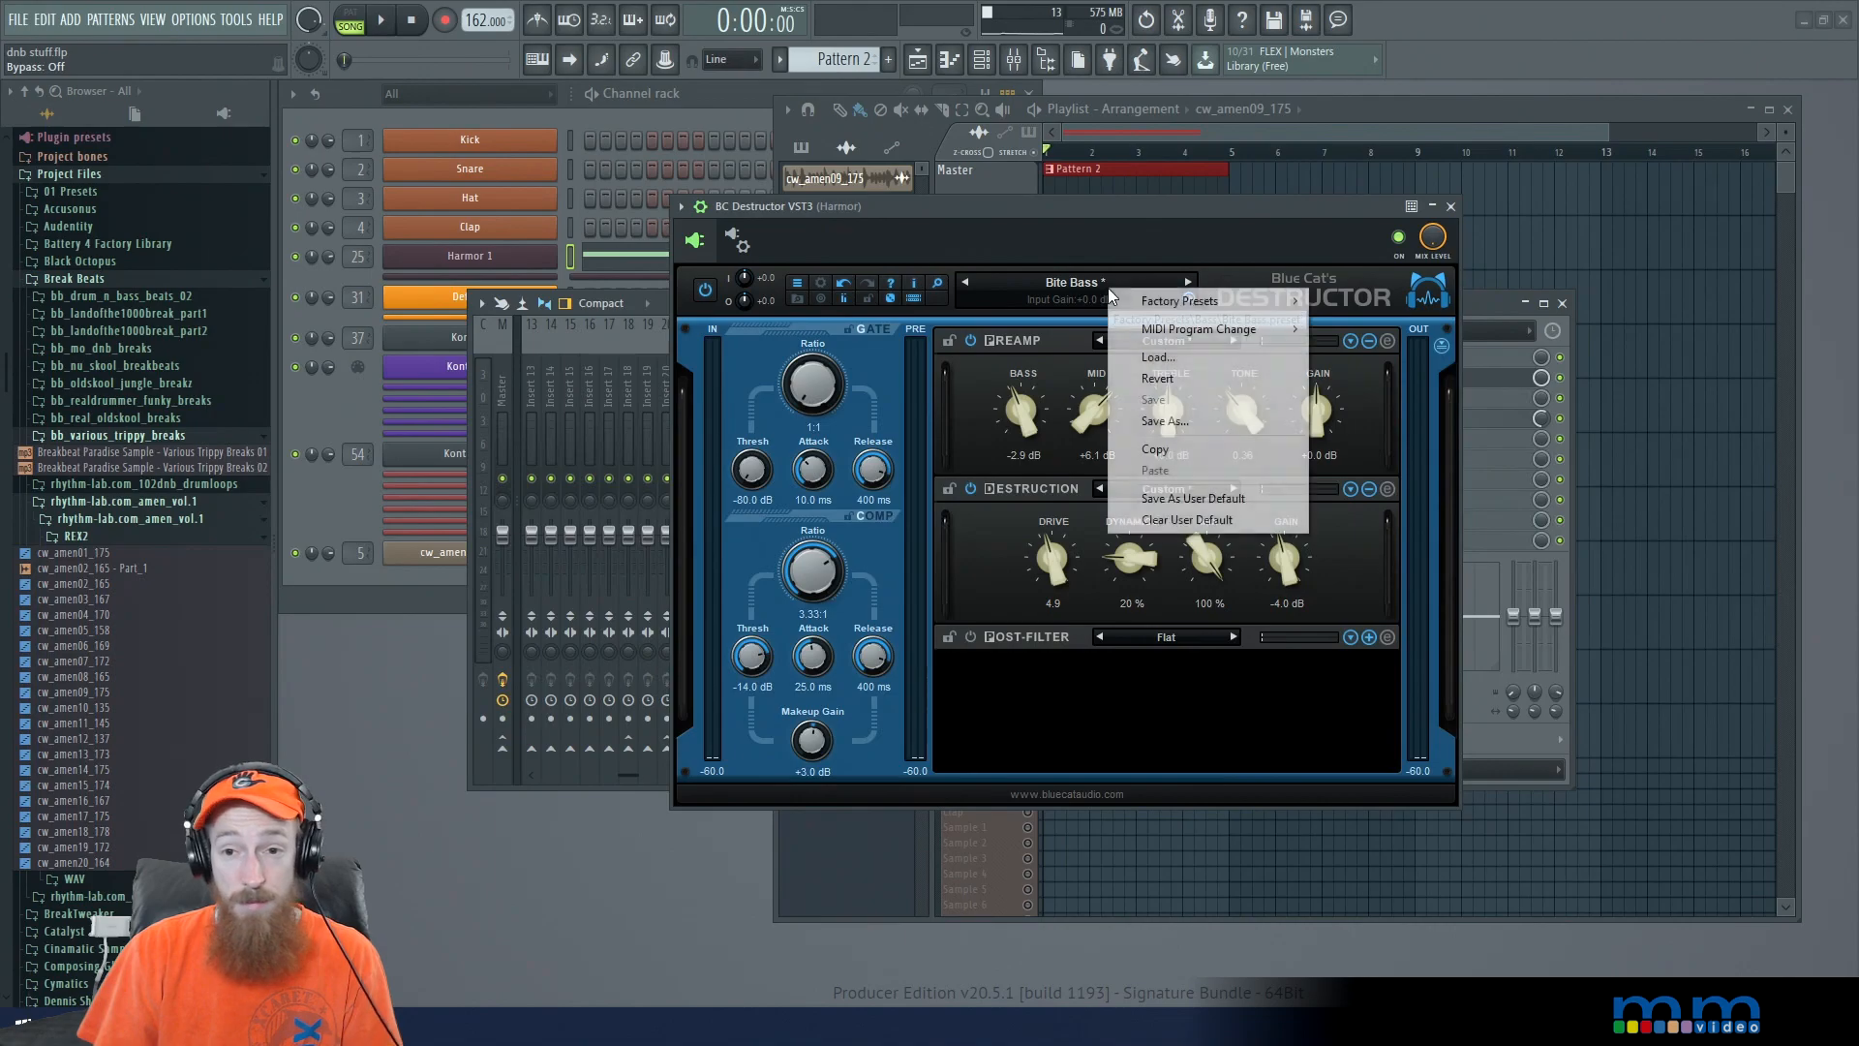
mouse_move(1193, 306)
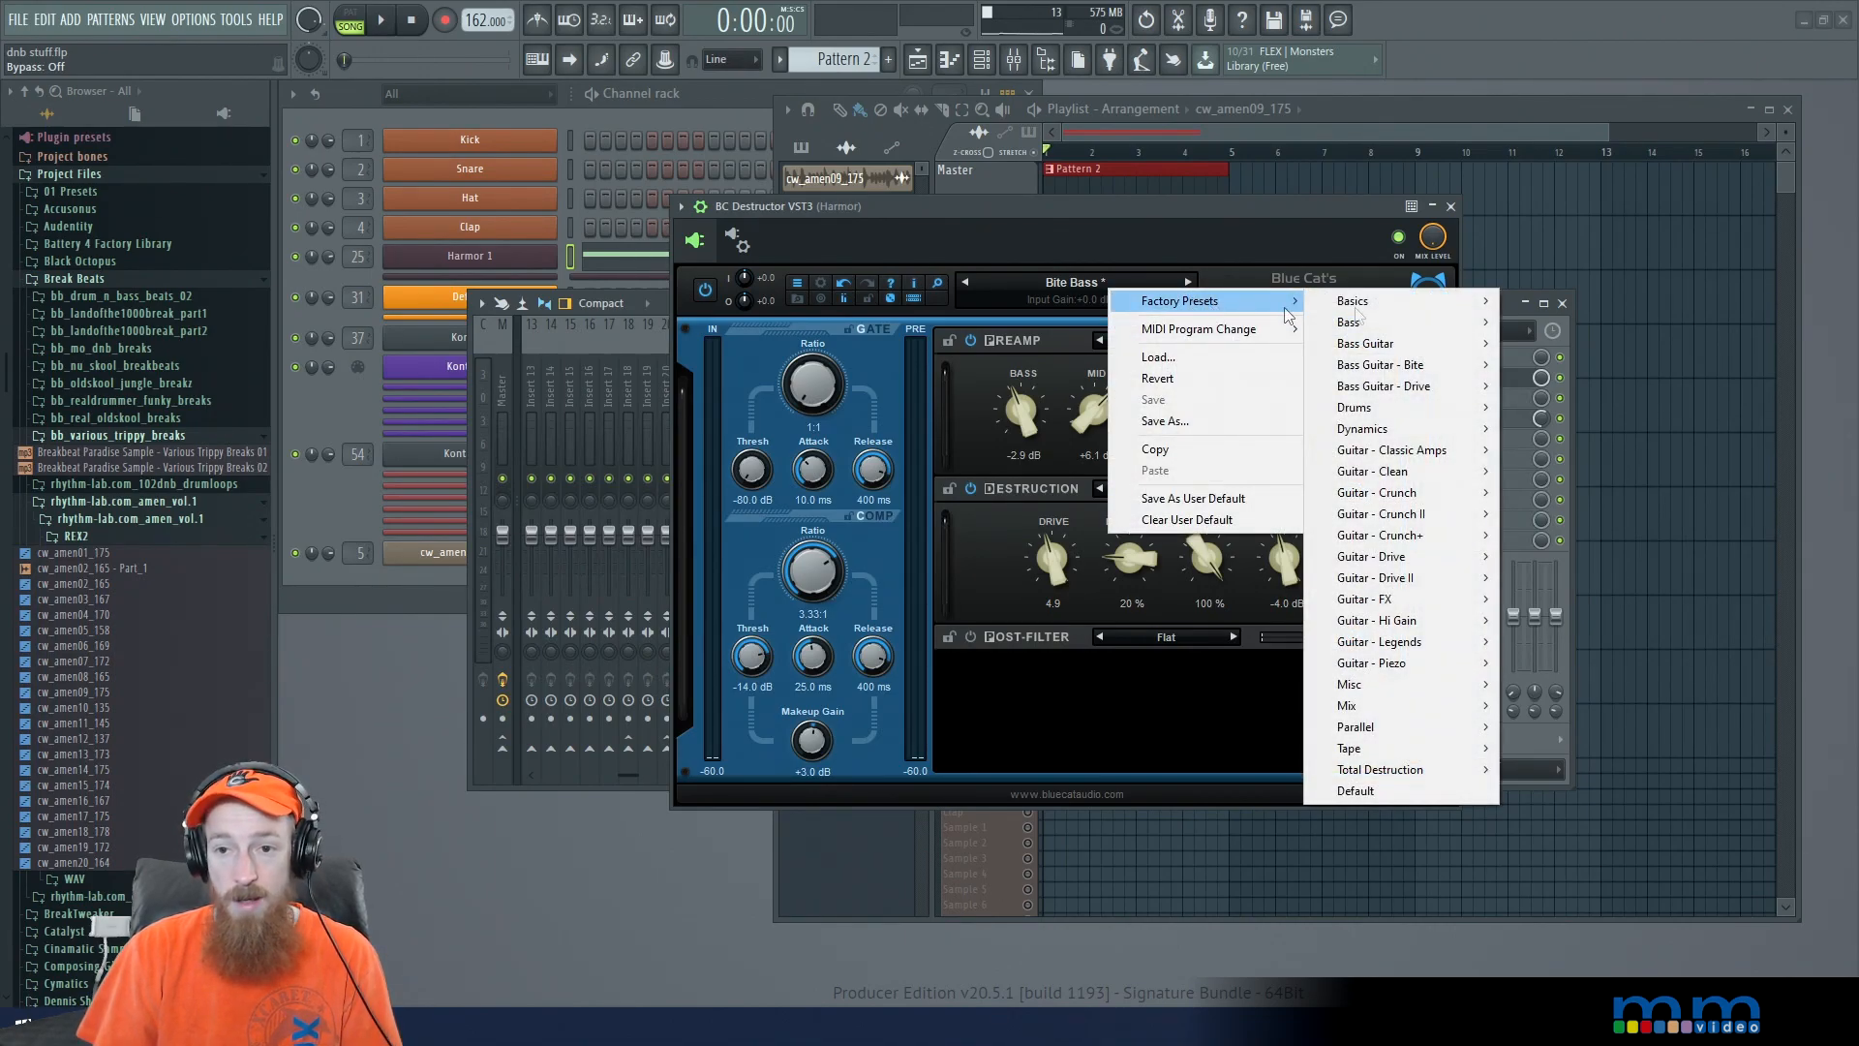
mouse_move(1431, 336)
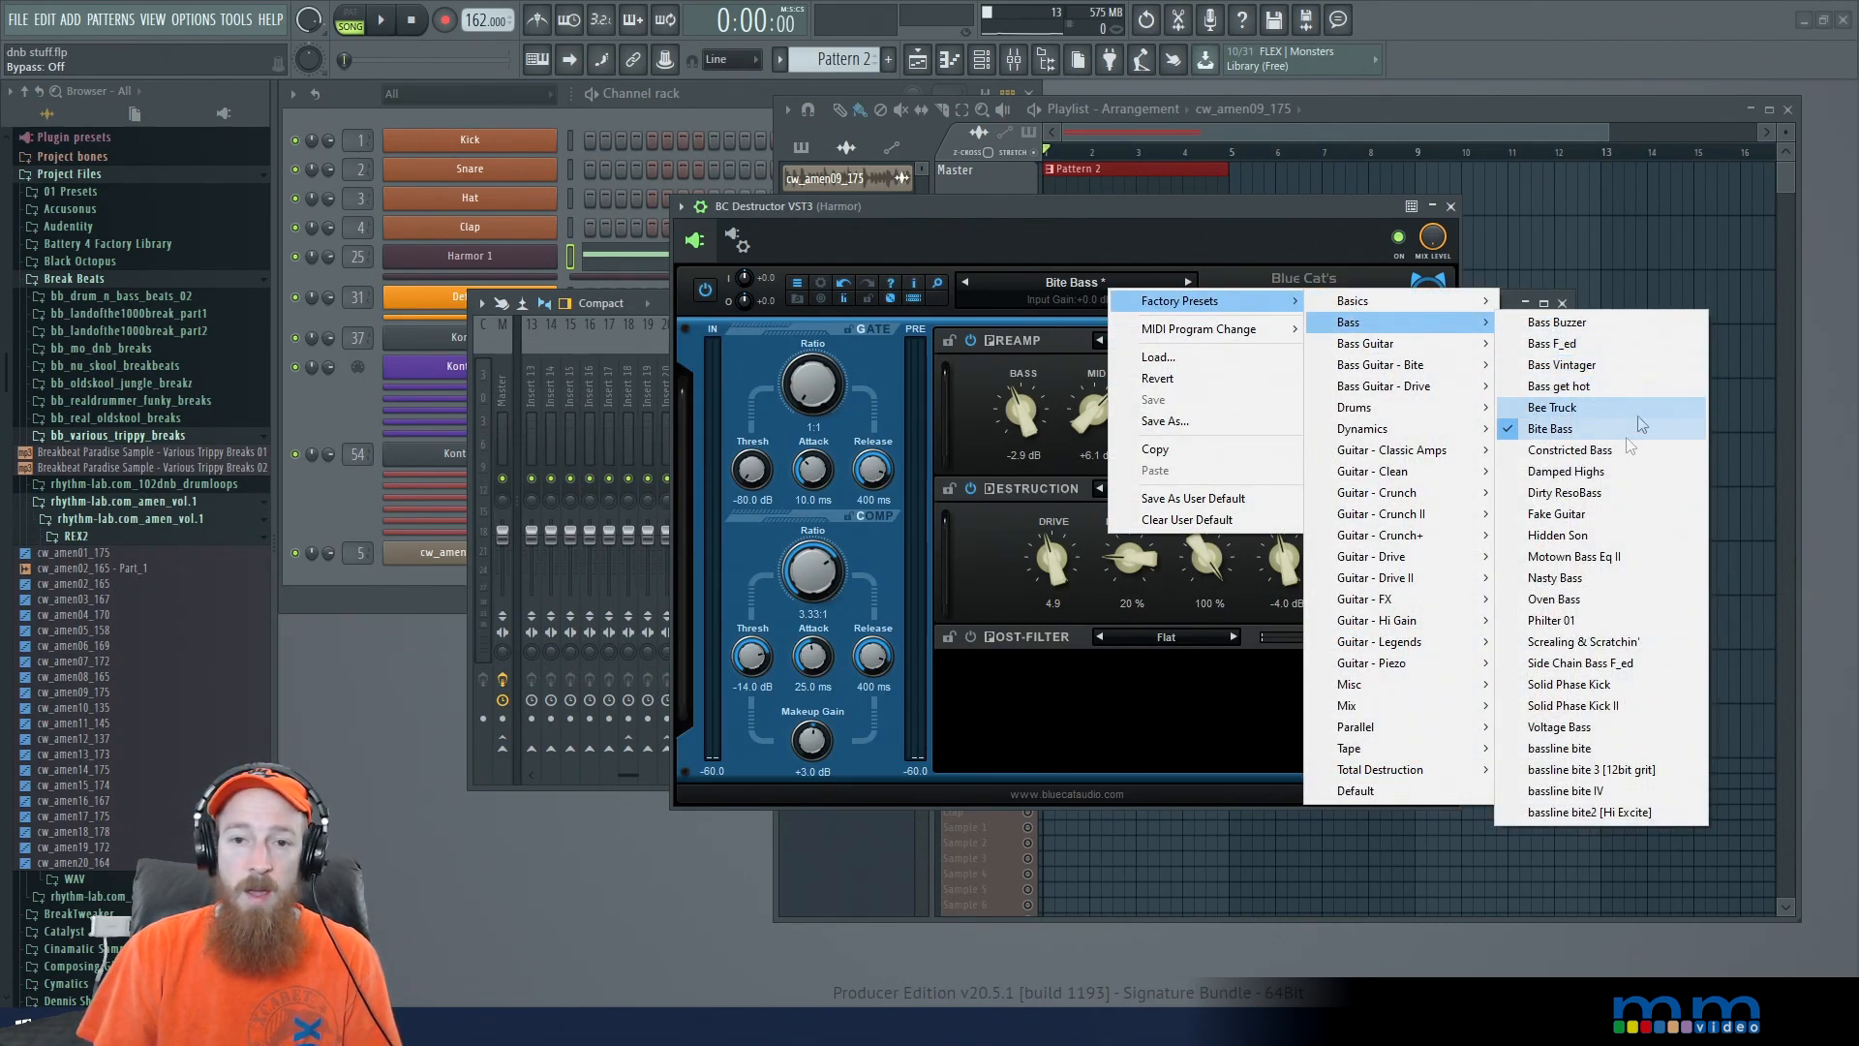
click(1123, 235)
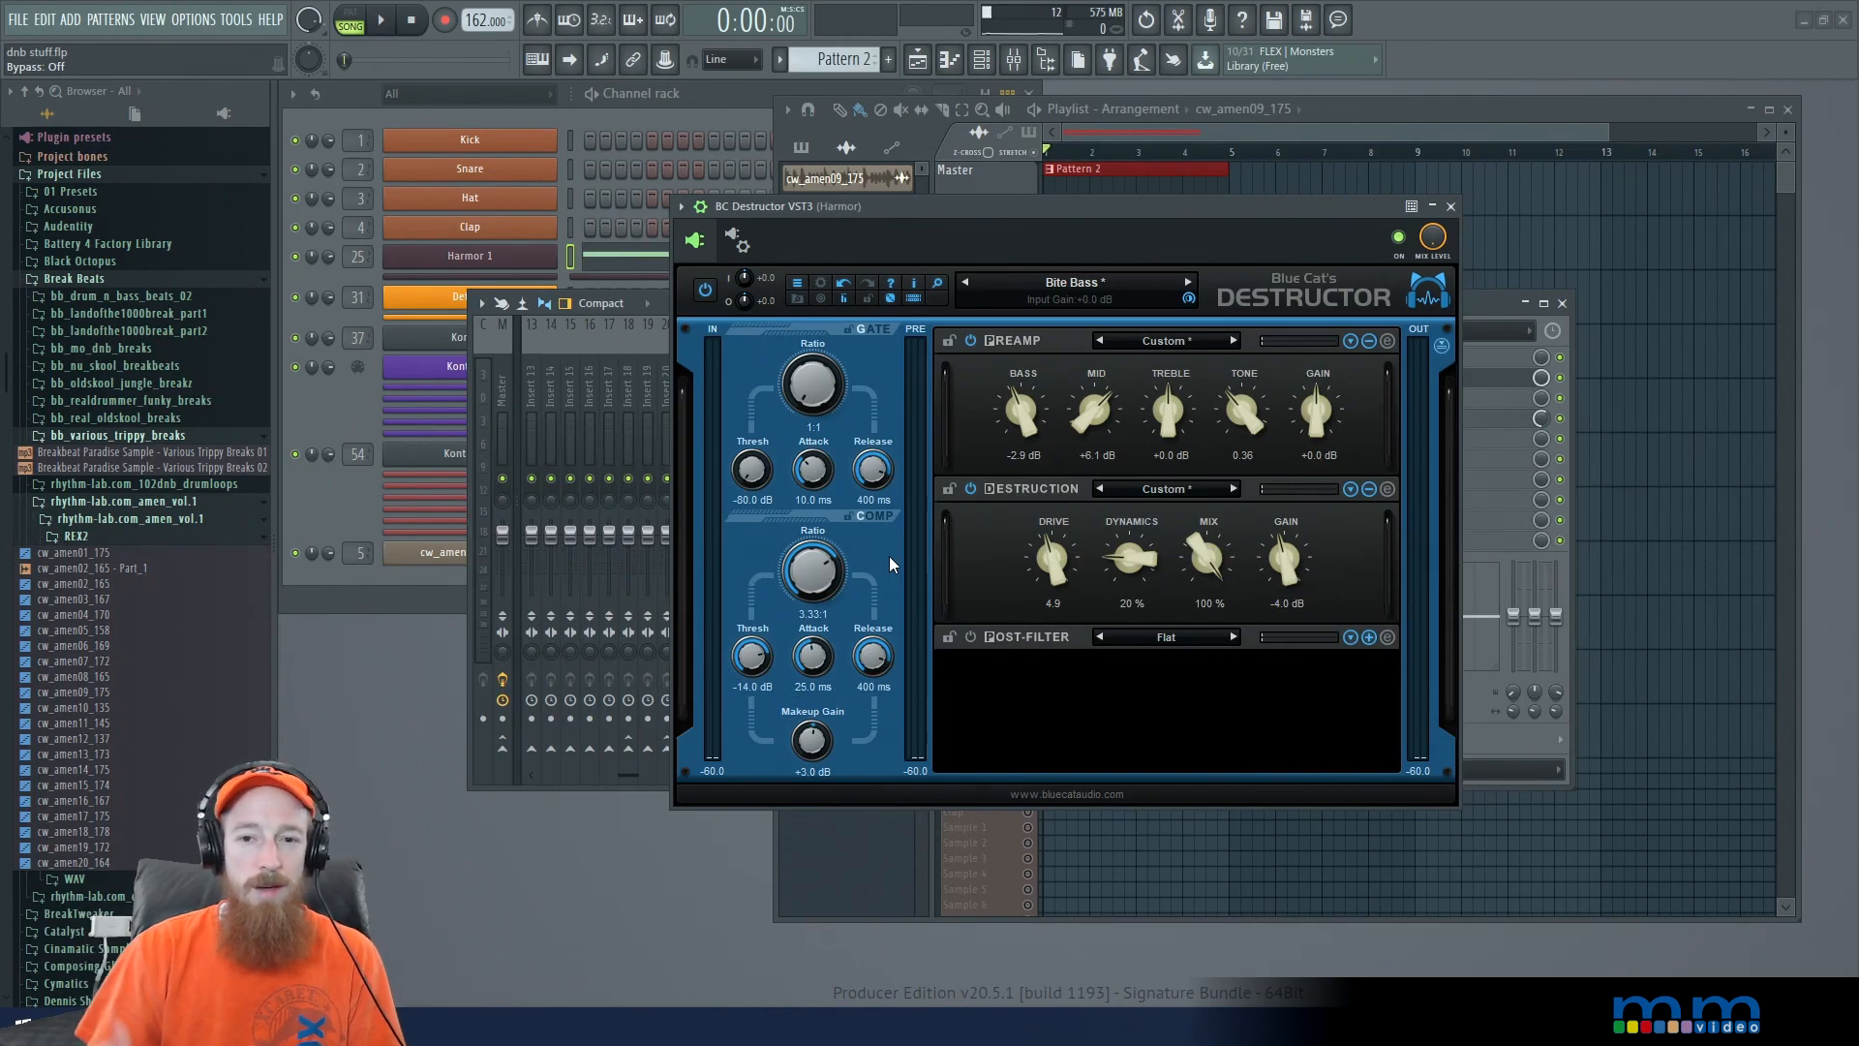
Step: Set the compressor's Ratio to 1:1 and play the bass to hear it without compression
drag(817, 576, 789, 768)
drag(1131, 204, 1200, 186)
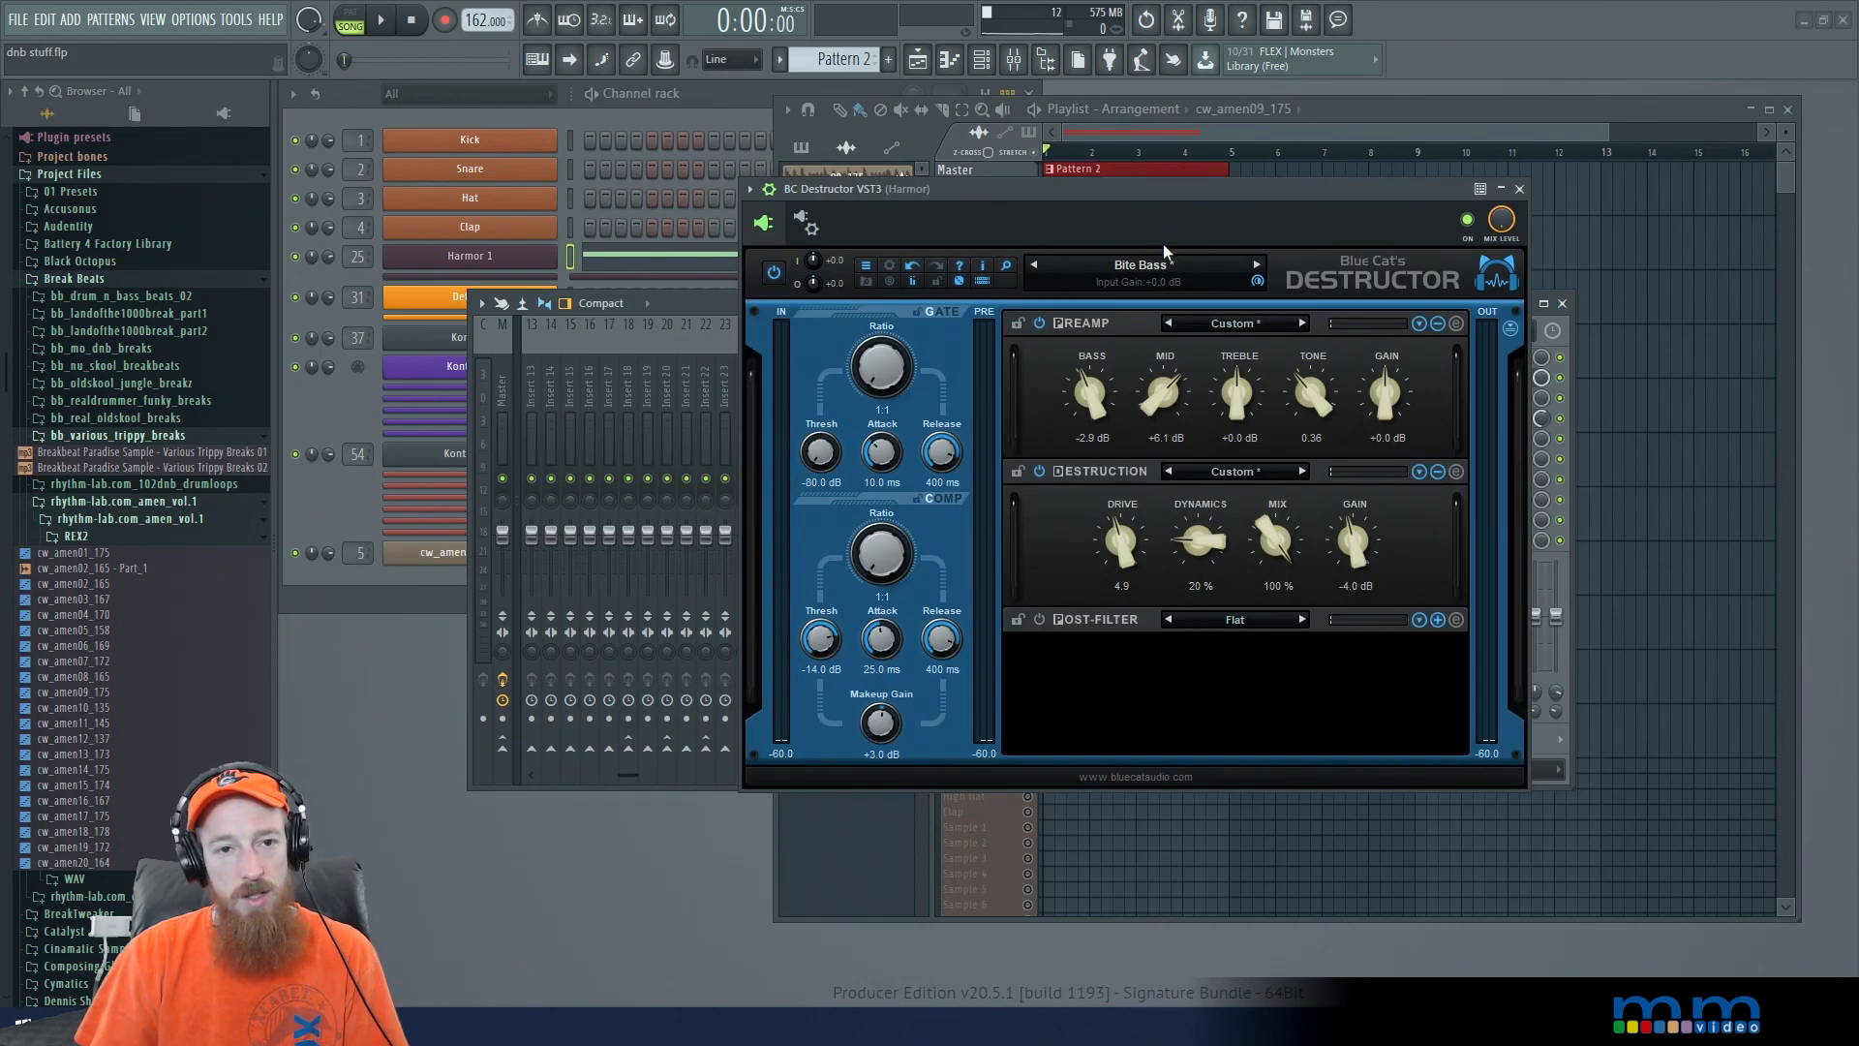
click(382, 20)
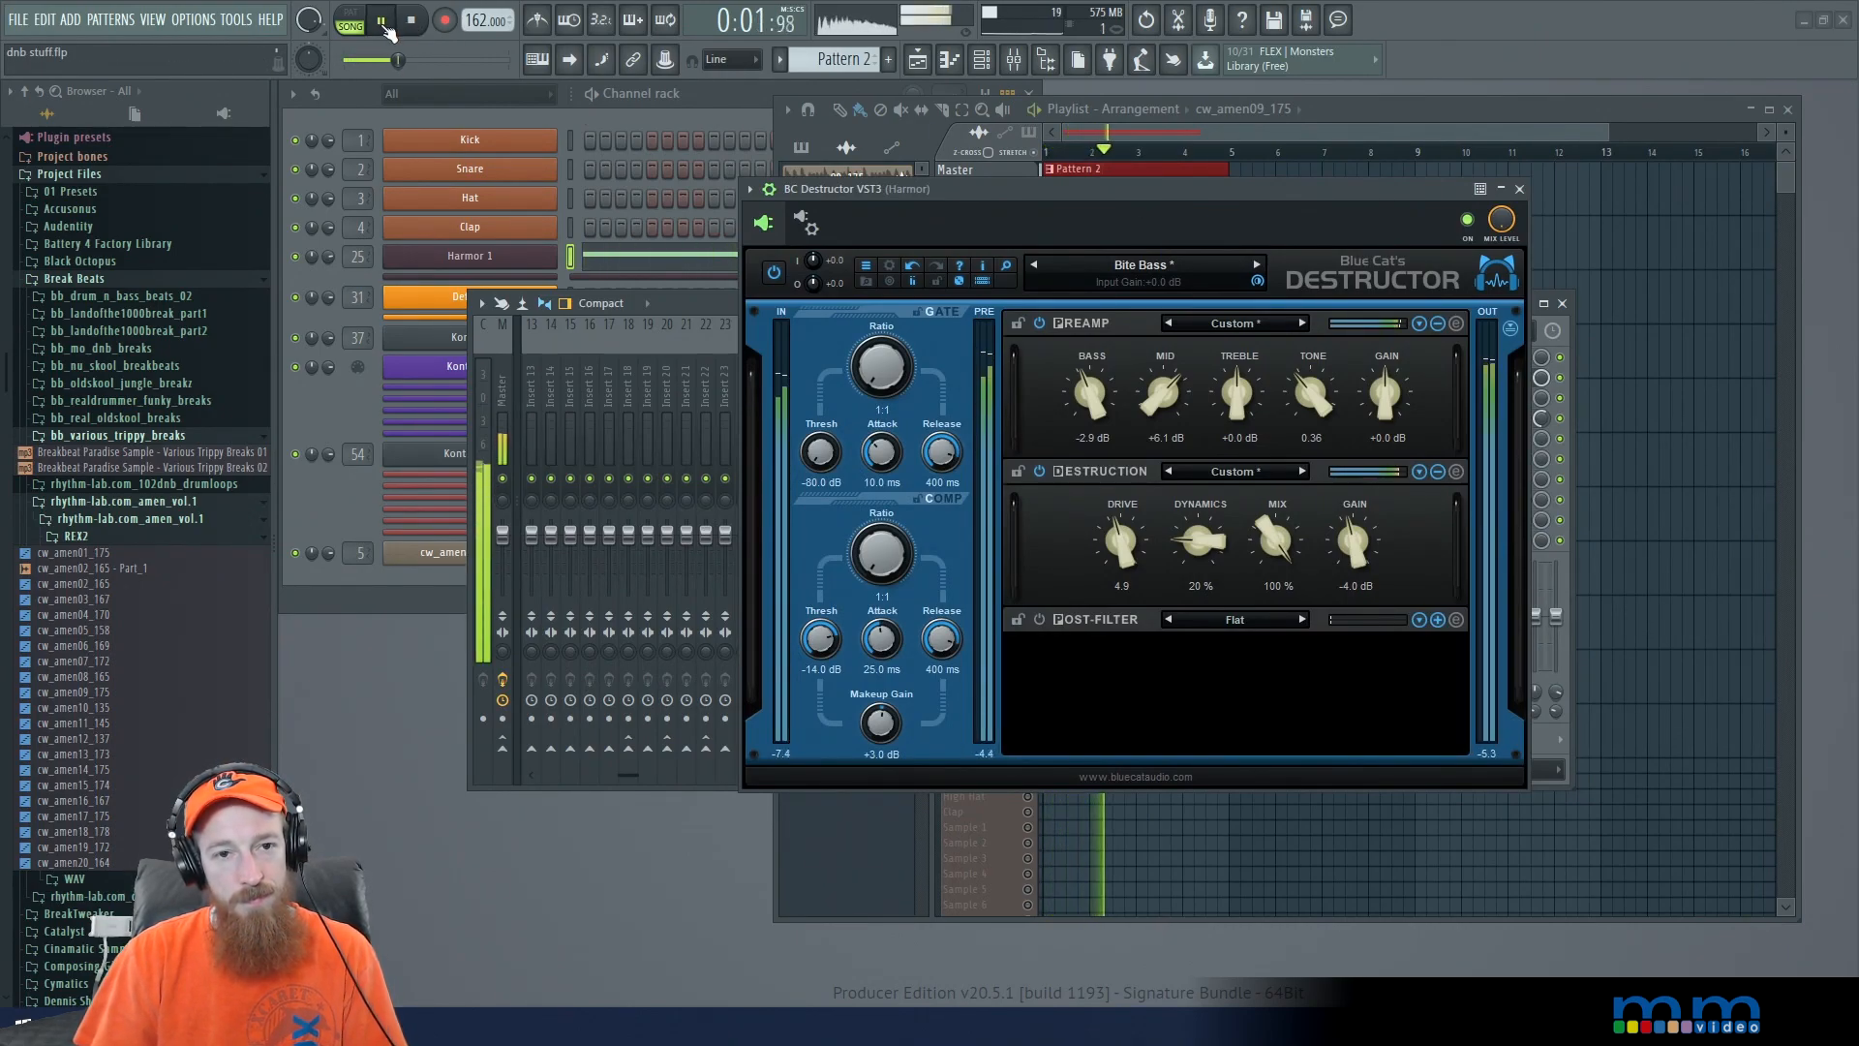
click(385, 26)
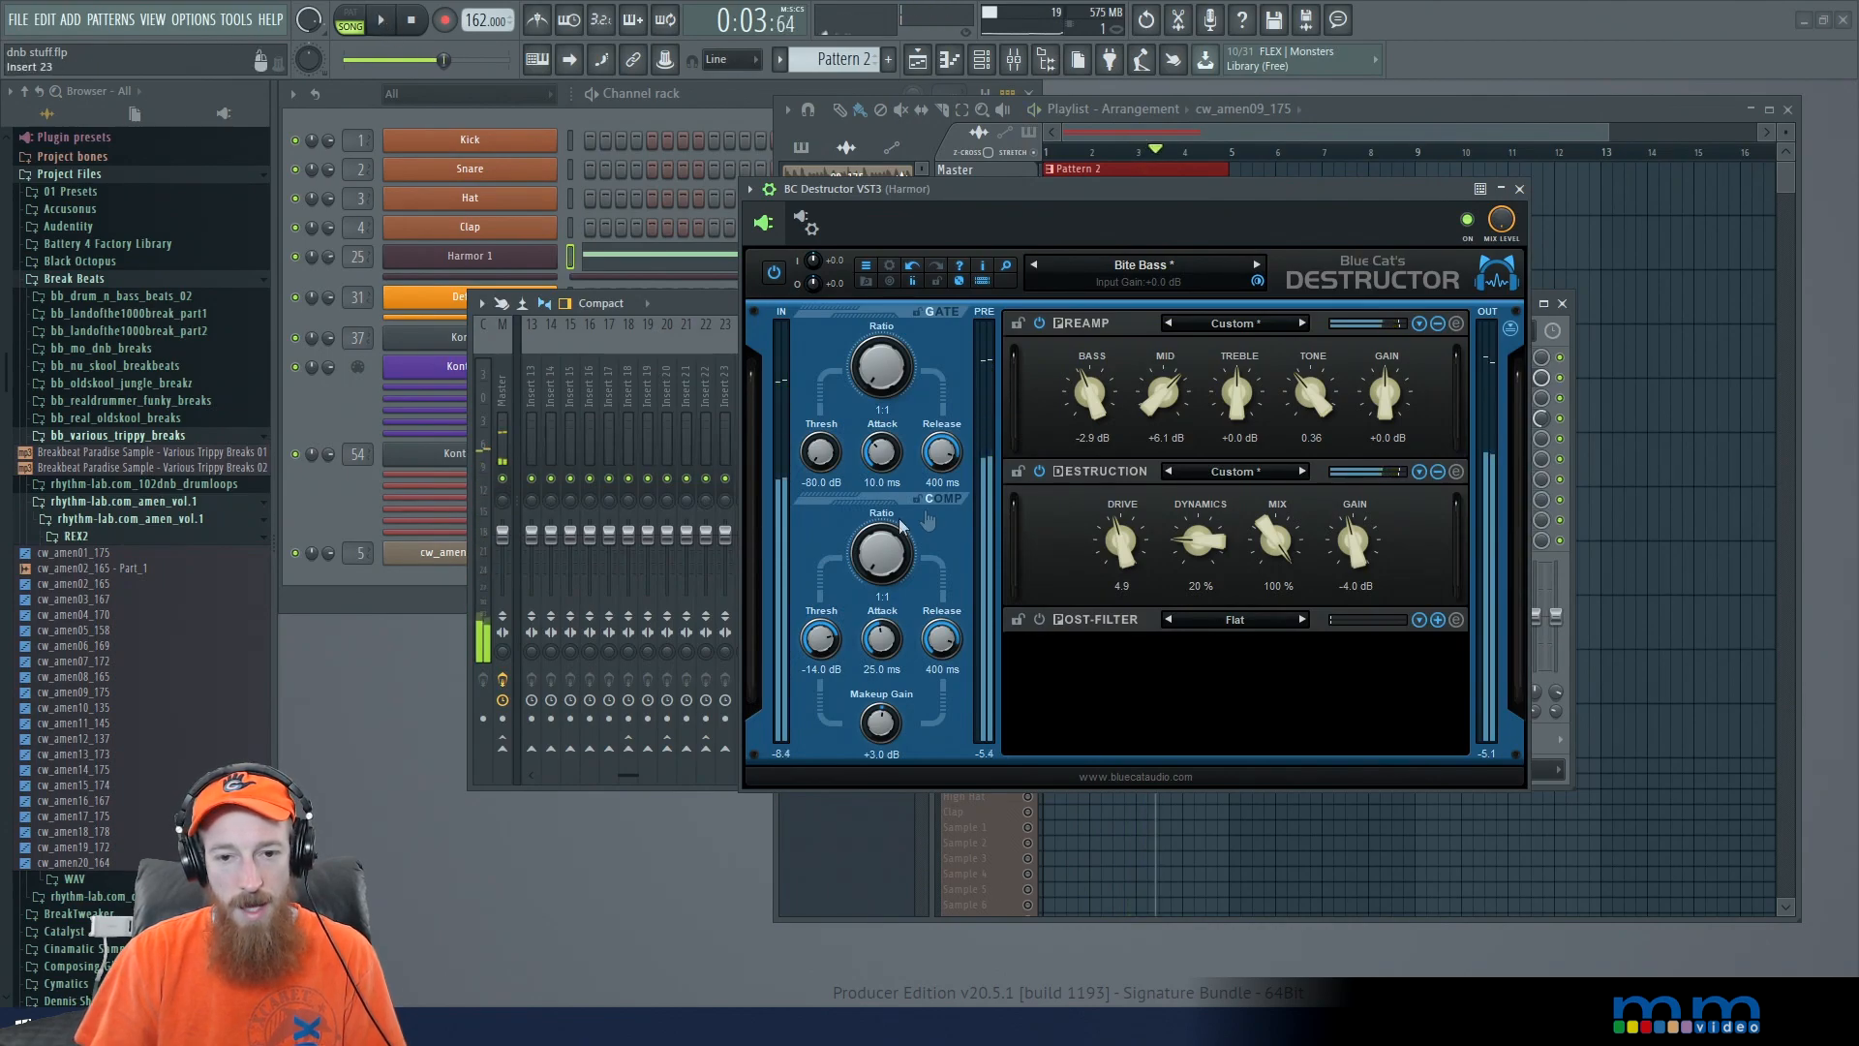
Step: Raise the compressor's Ratio to 3.23:1 and play the bass to hear it compressed
drag(881, 554, 886, 475)
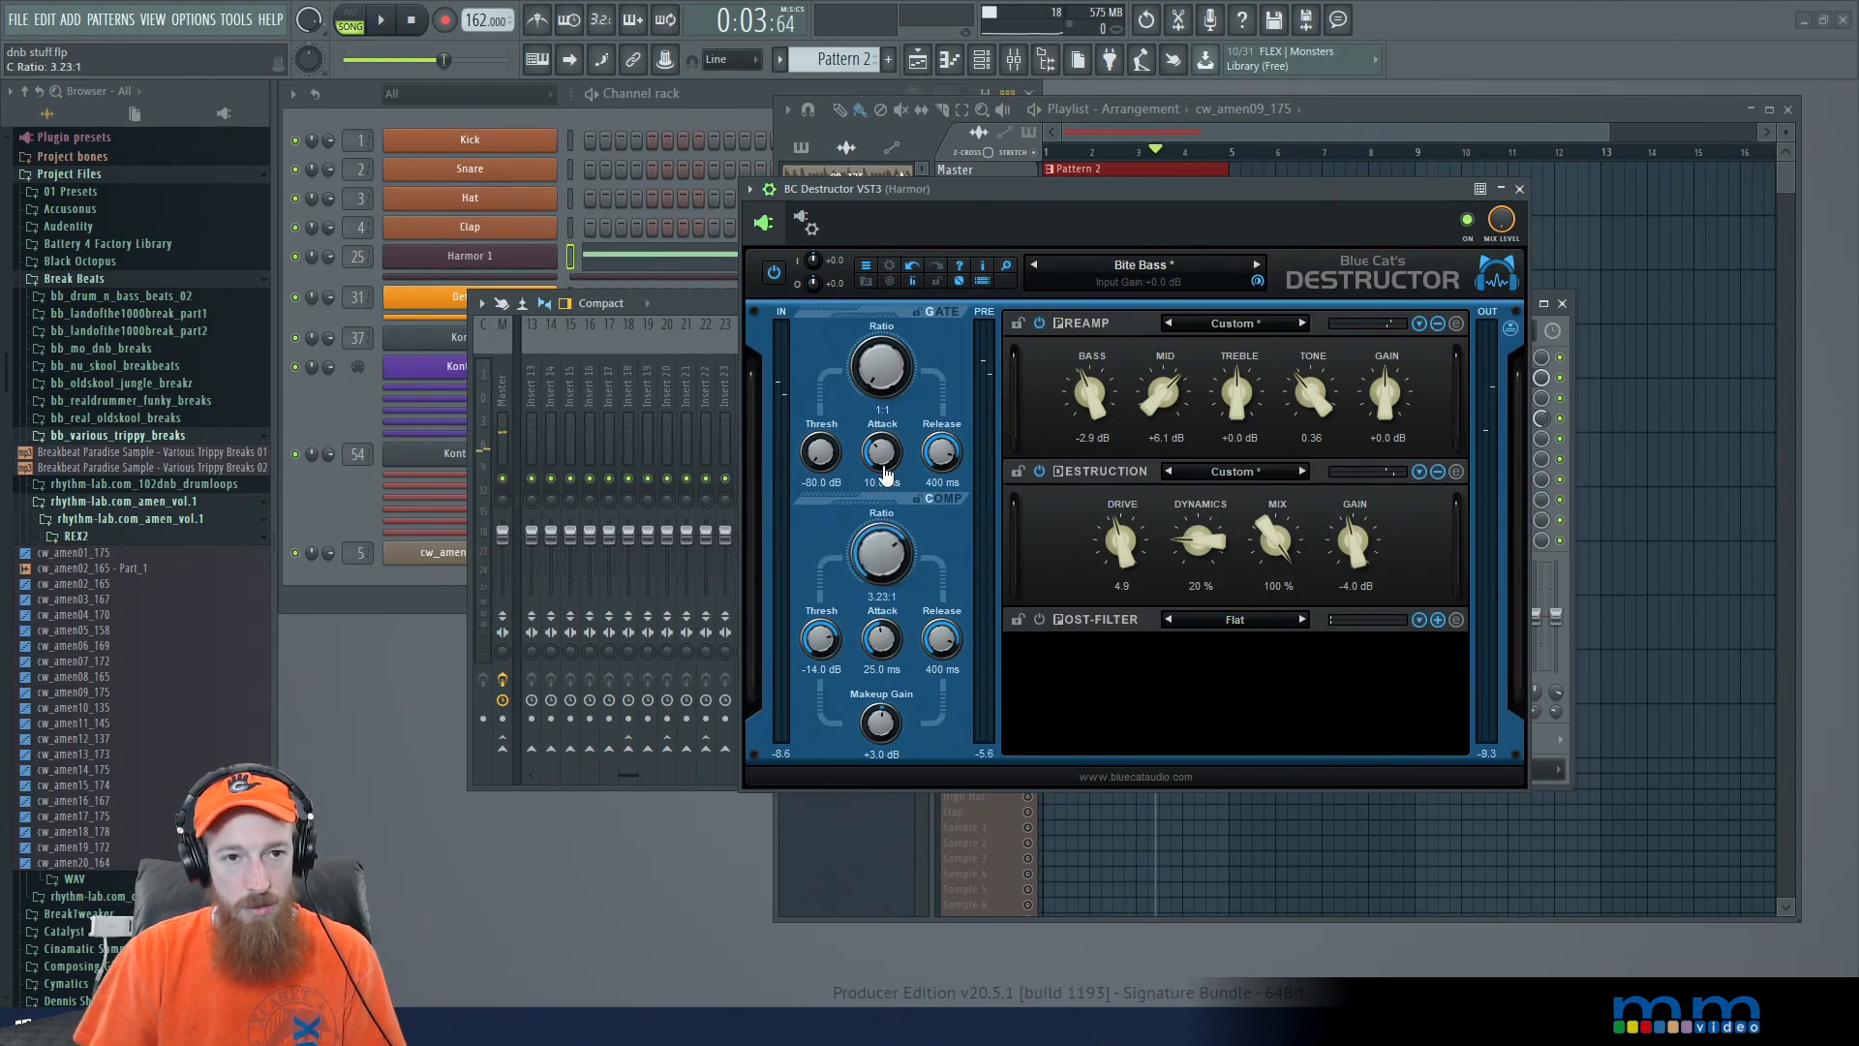
click(383, 21)
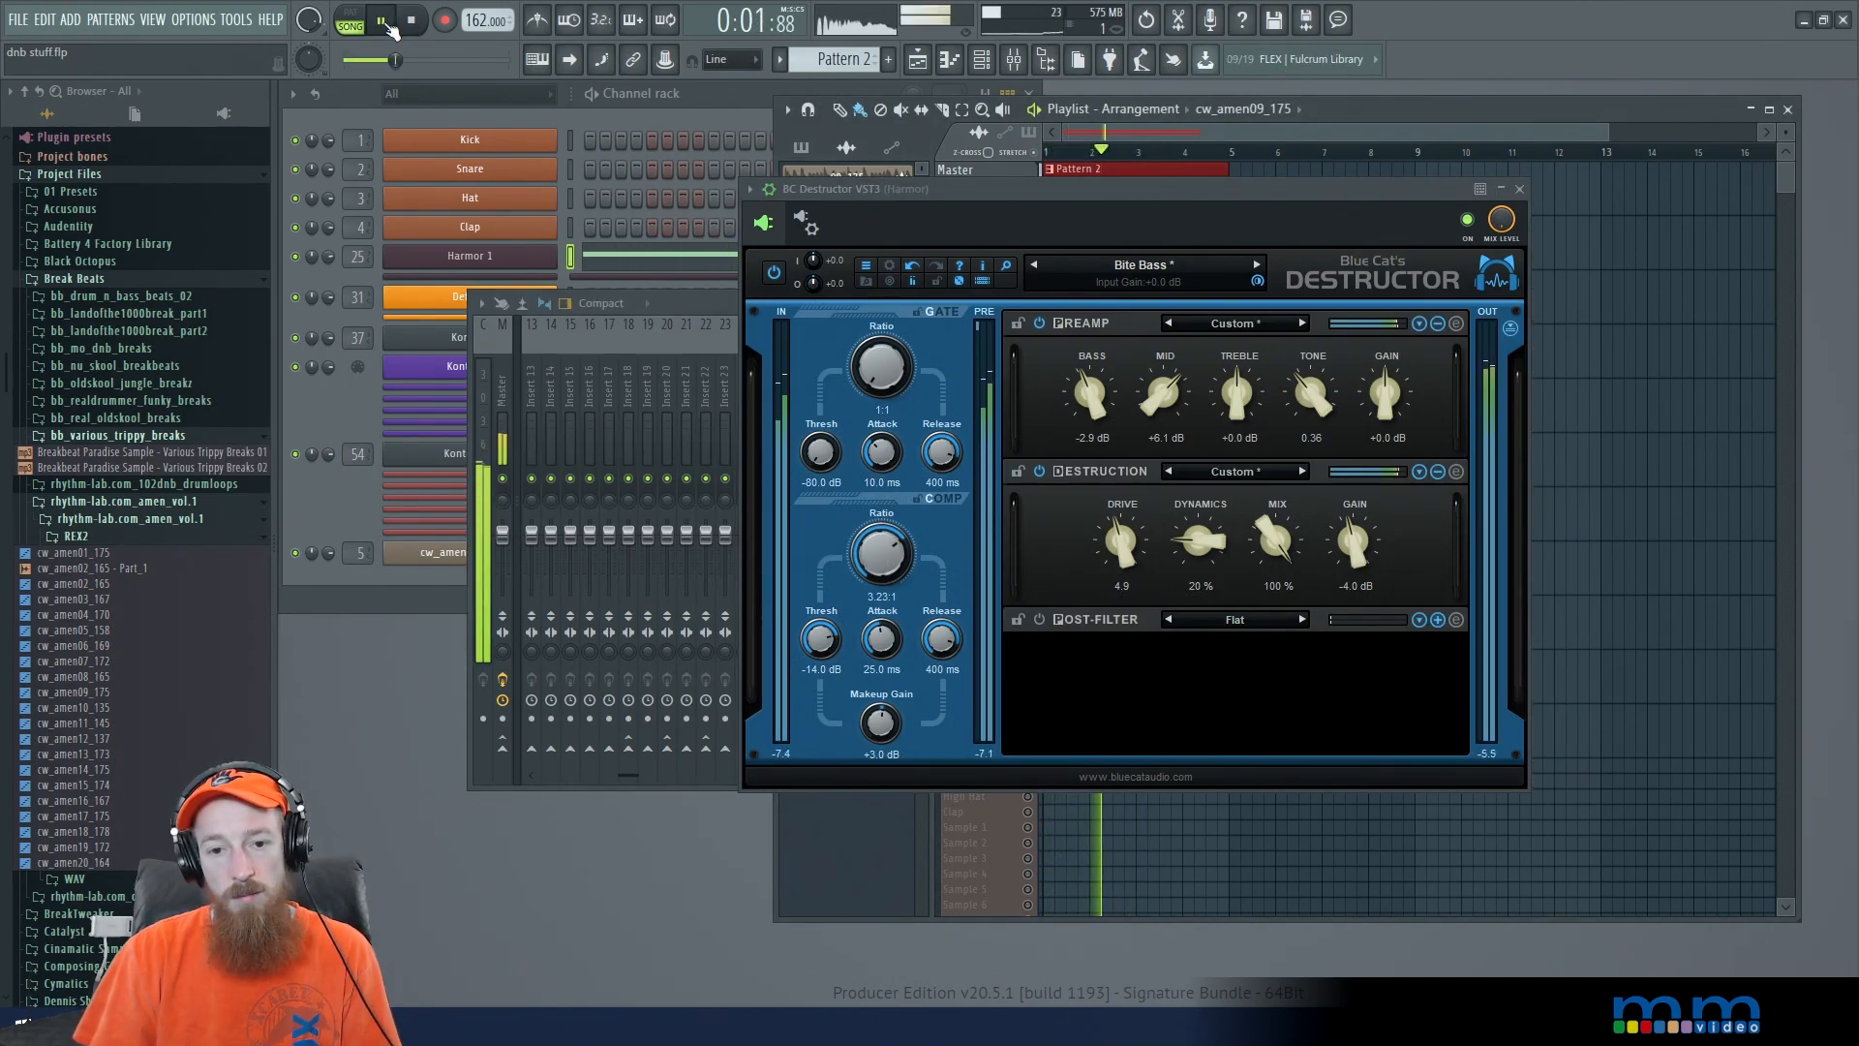
click(385, 23)
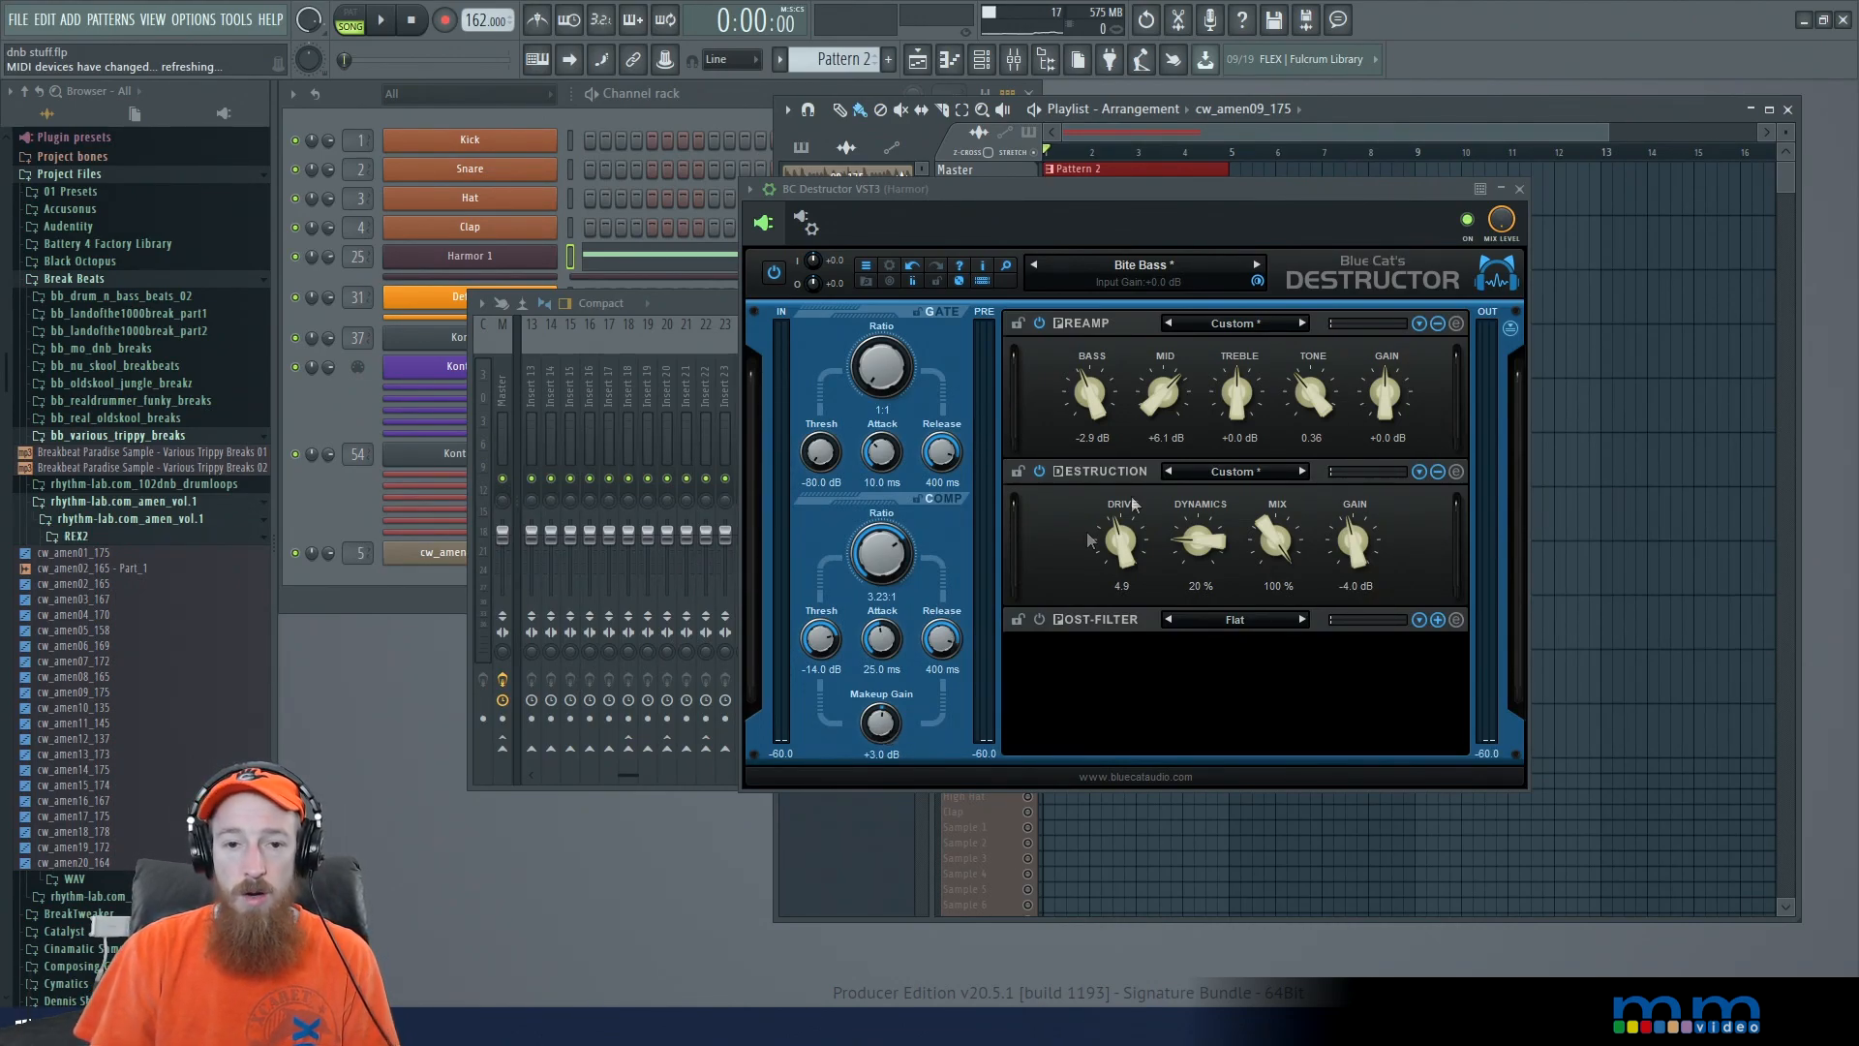
Step: Raise the preamp's Treble to +5.5 dB and return it to 0.0 dB while the bass plays
drag(1187, 226, 1077, 159)
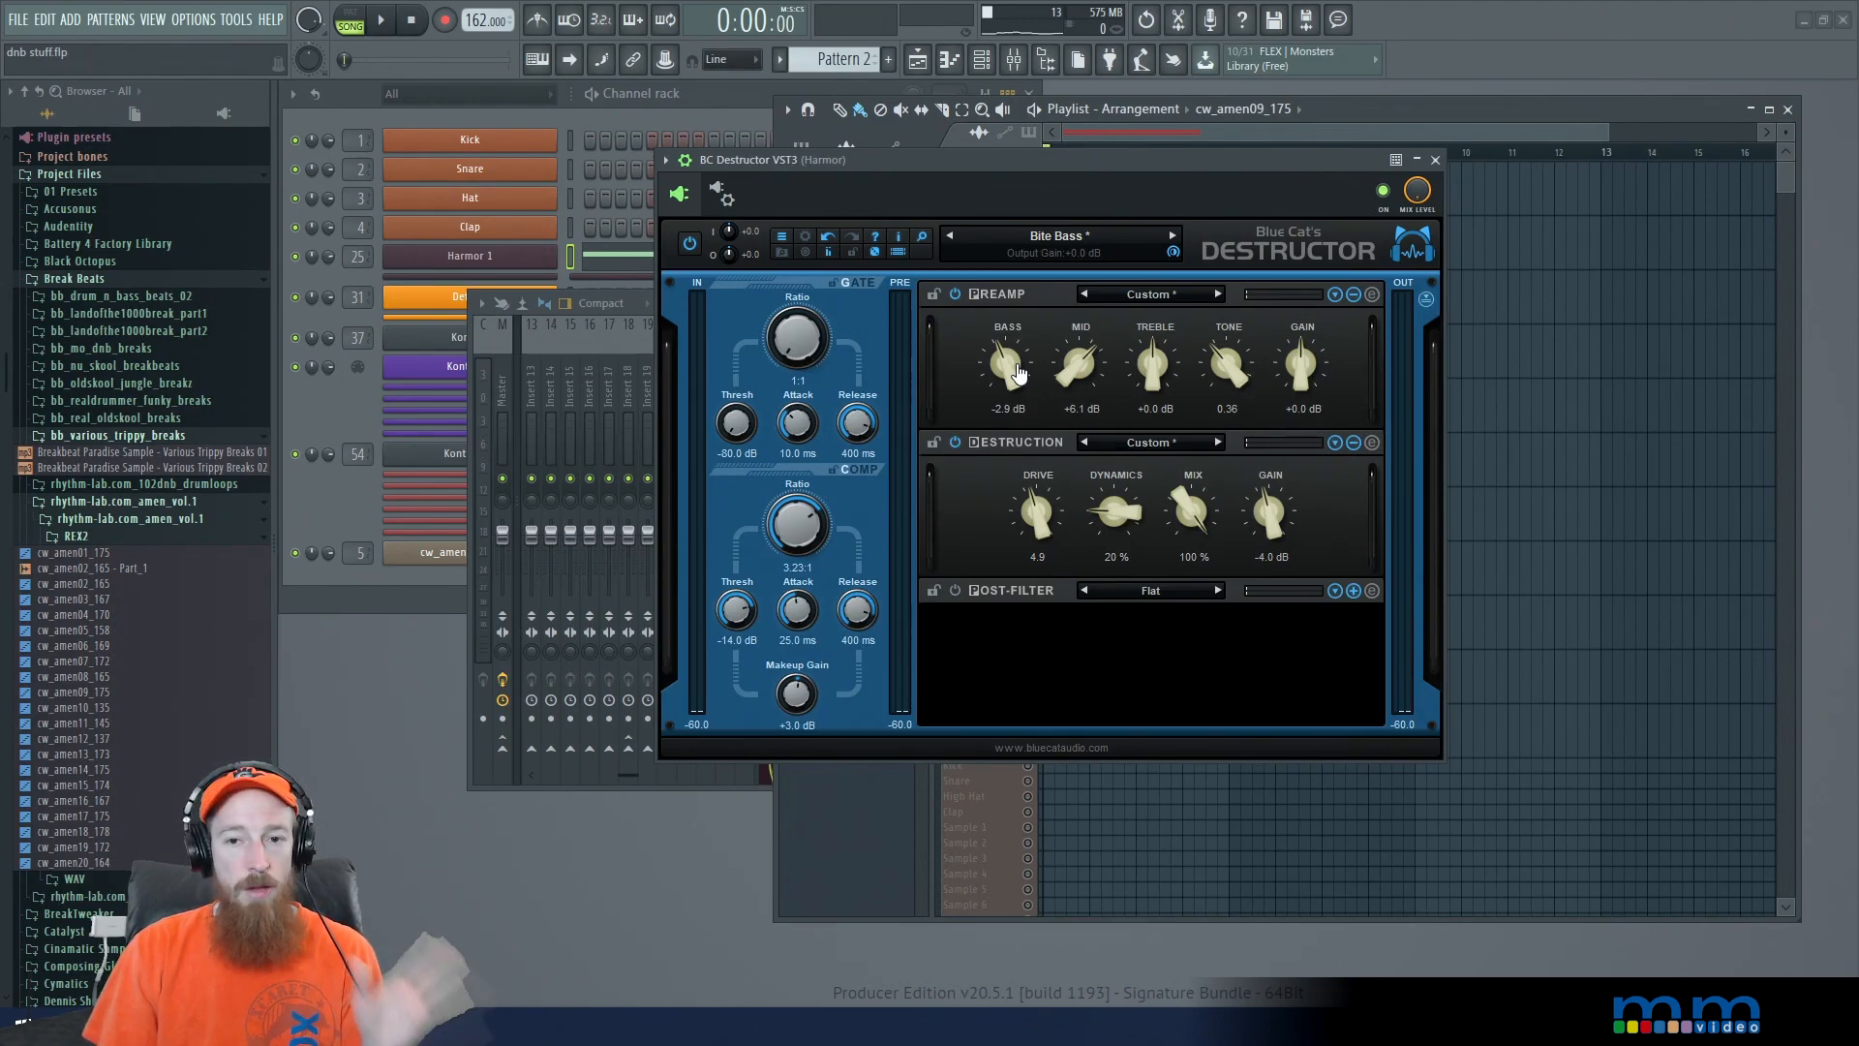
drag(1157, 366, 1154, 349)
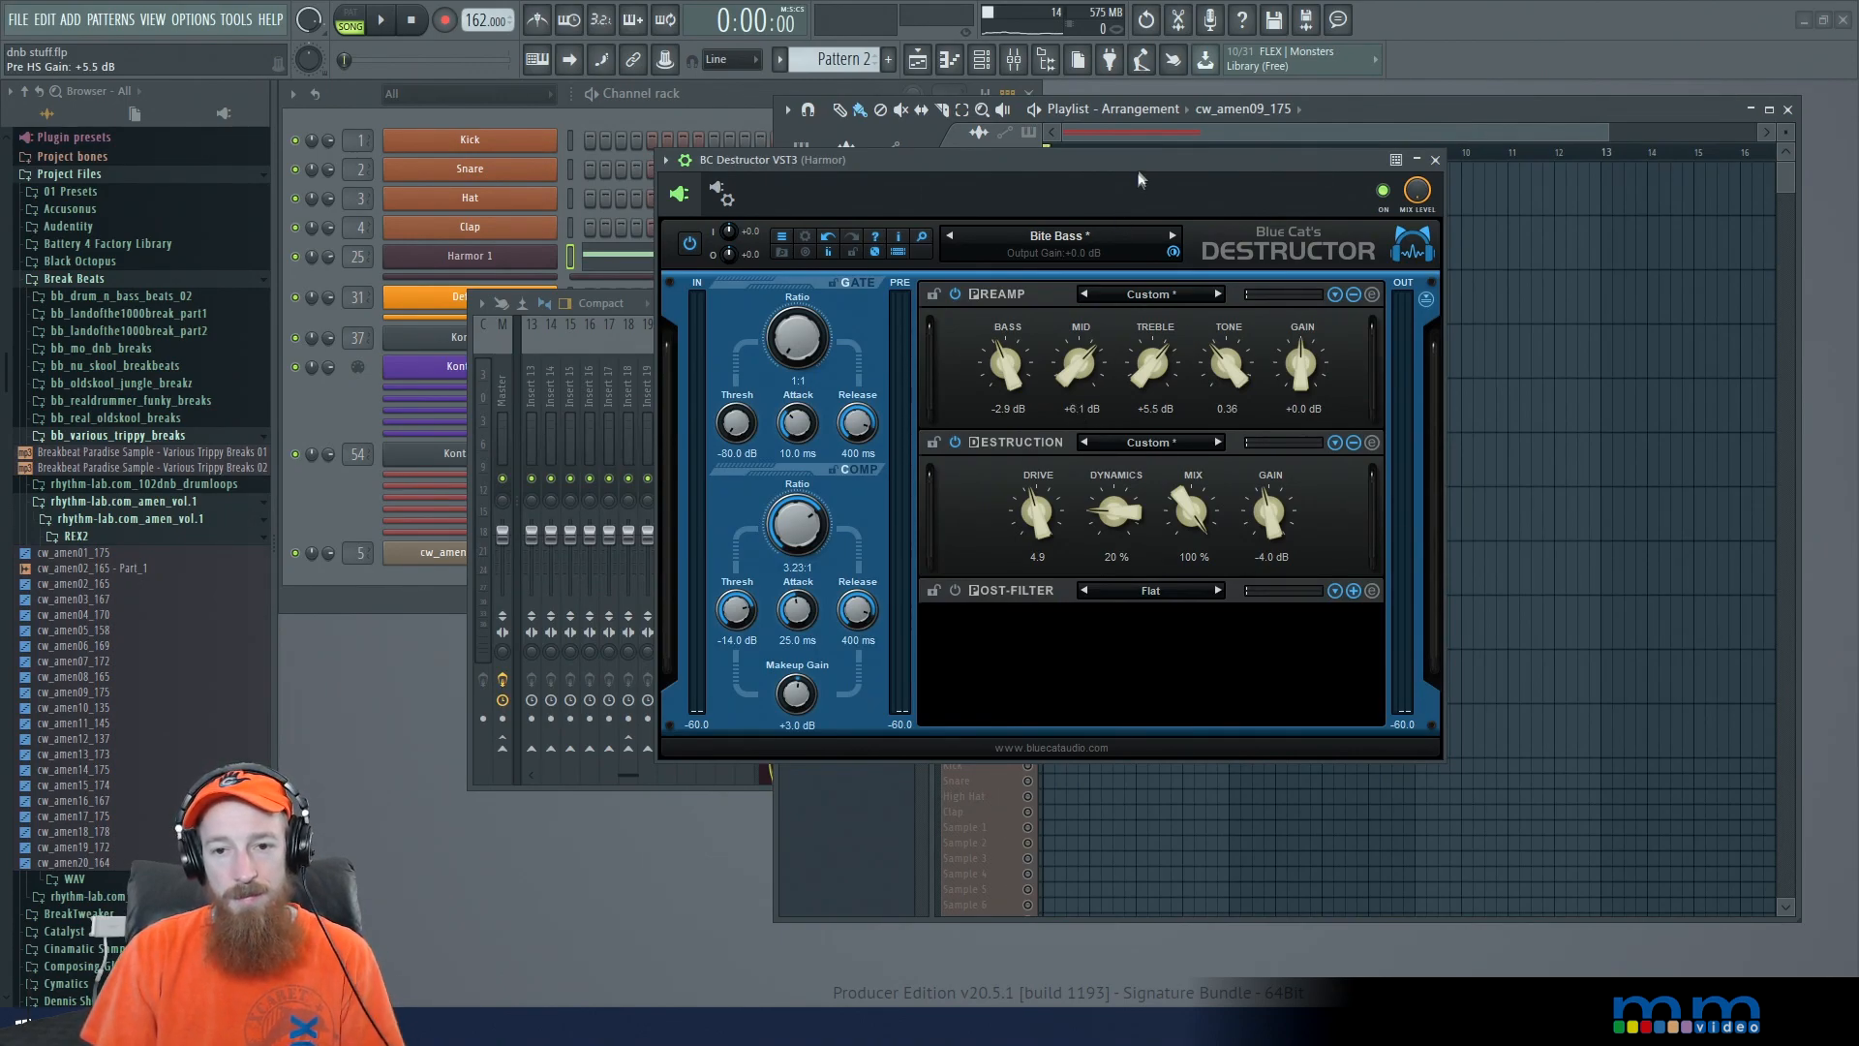
key(space)
mouse_move(1157, 369)
mouse_down()
mouse_move(1156, 354)
mouse_move(1148, 390)
mouse_up()
key(space)
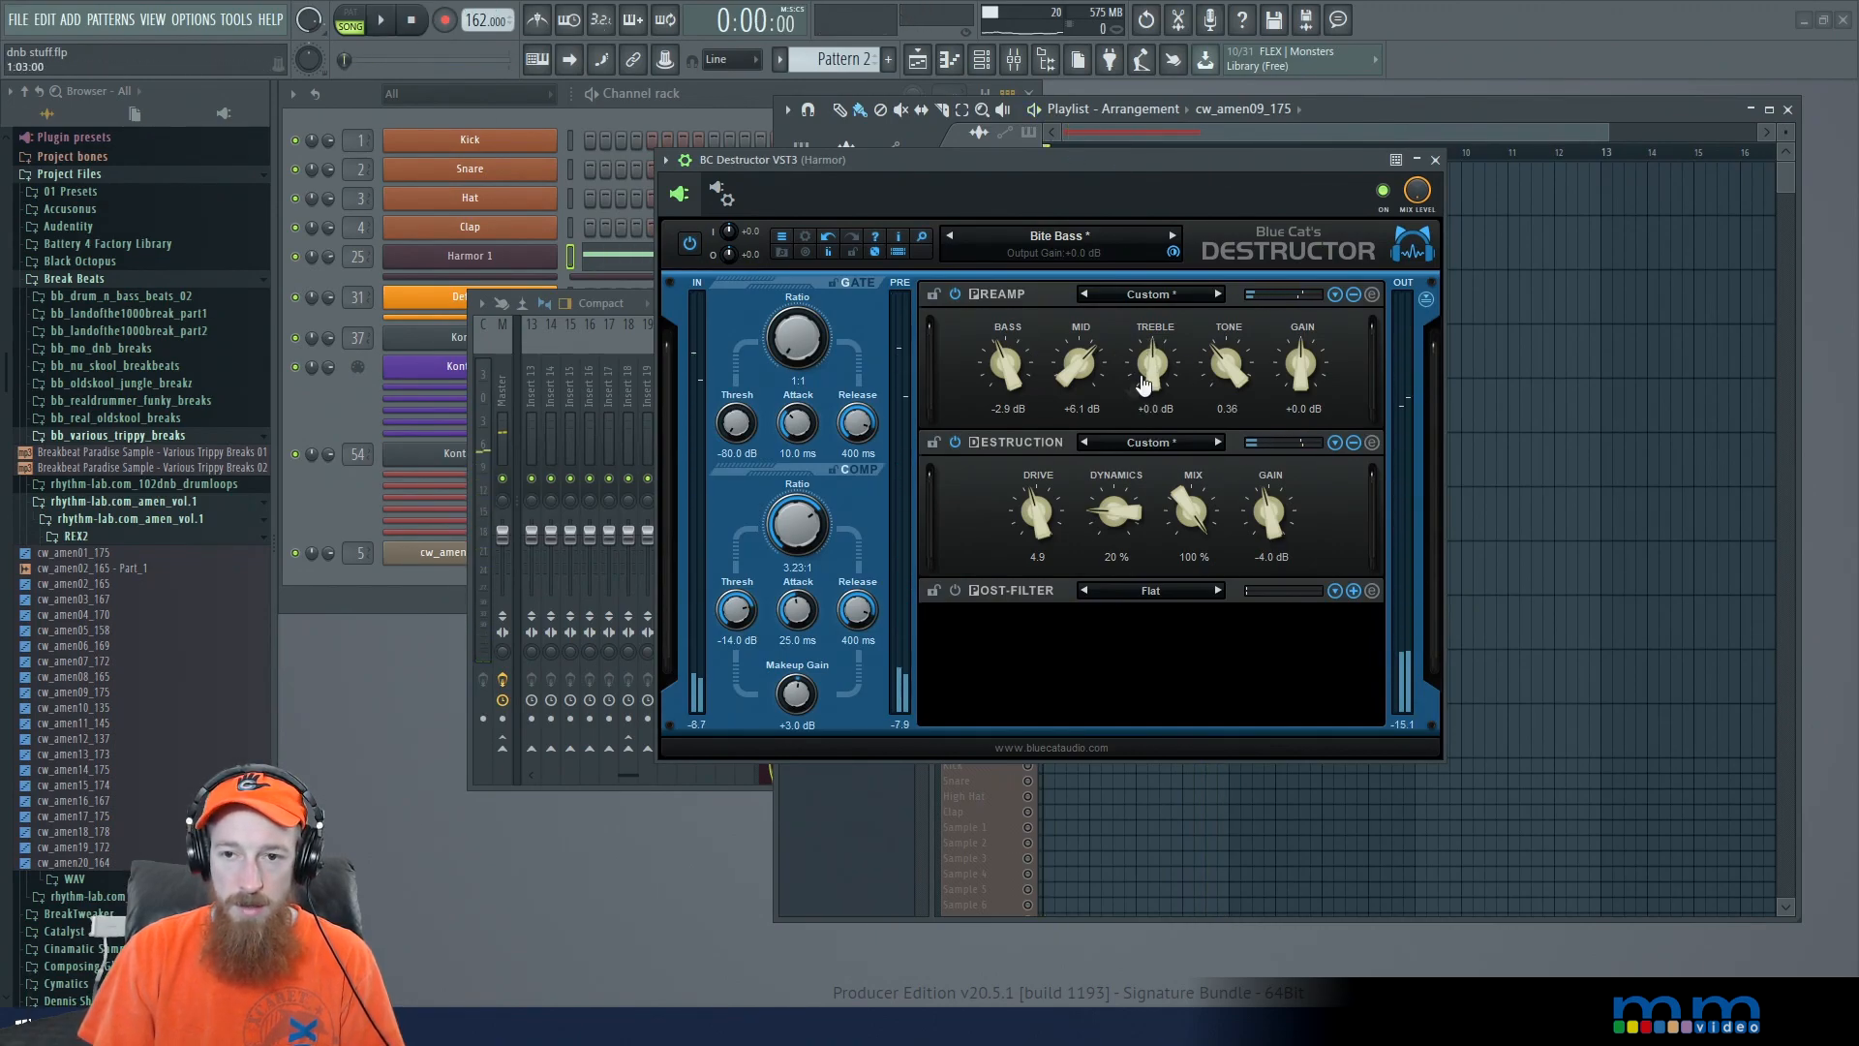
Step: Inspect the preamp's EQ curve with Treble boosted to +20.0 dB, and bring Treble back to +1.0 dB
click(1372, 293)
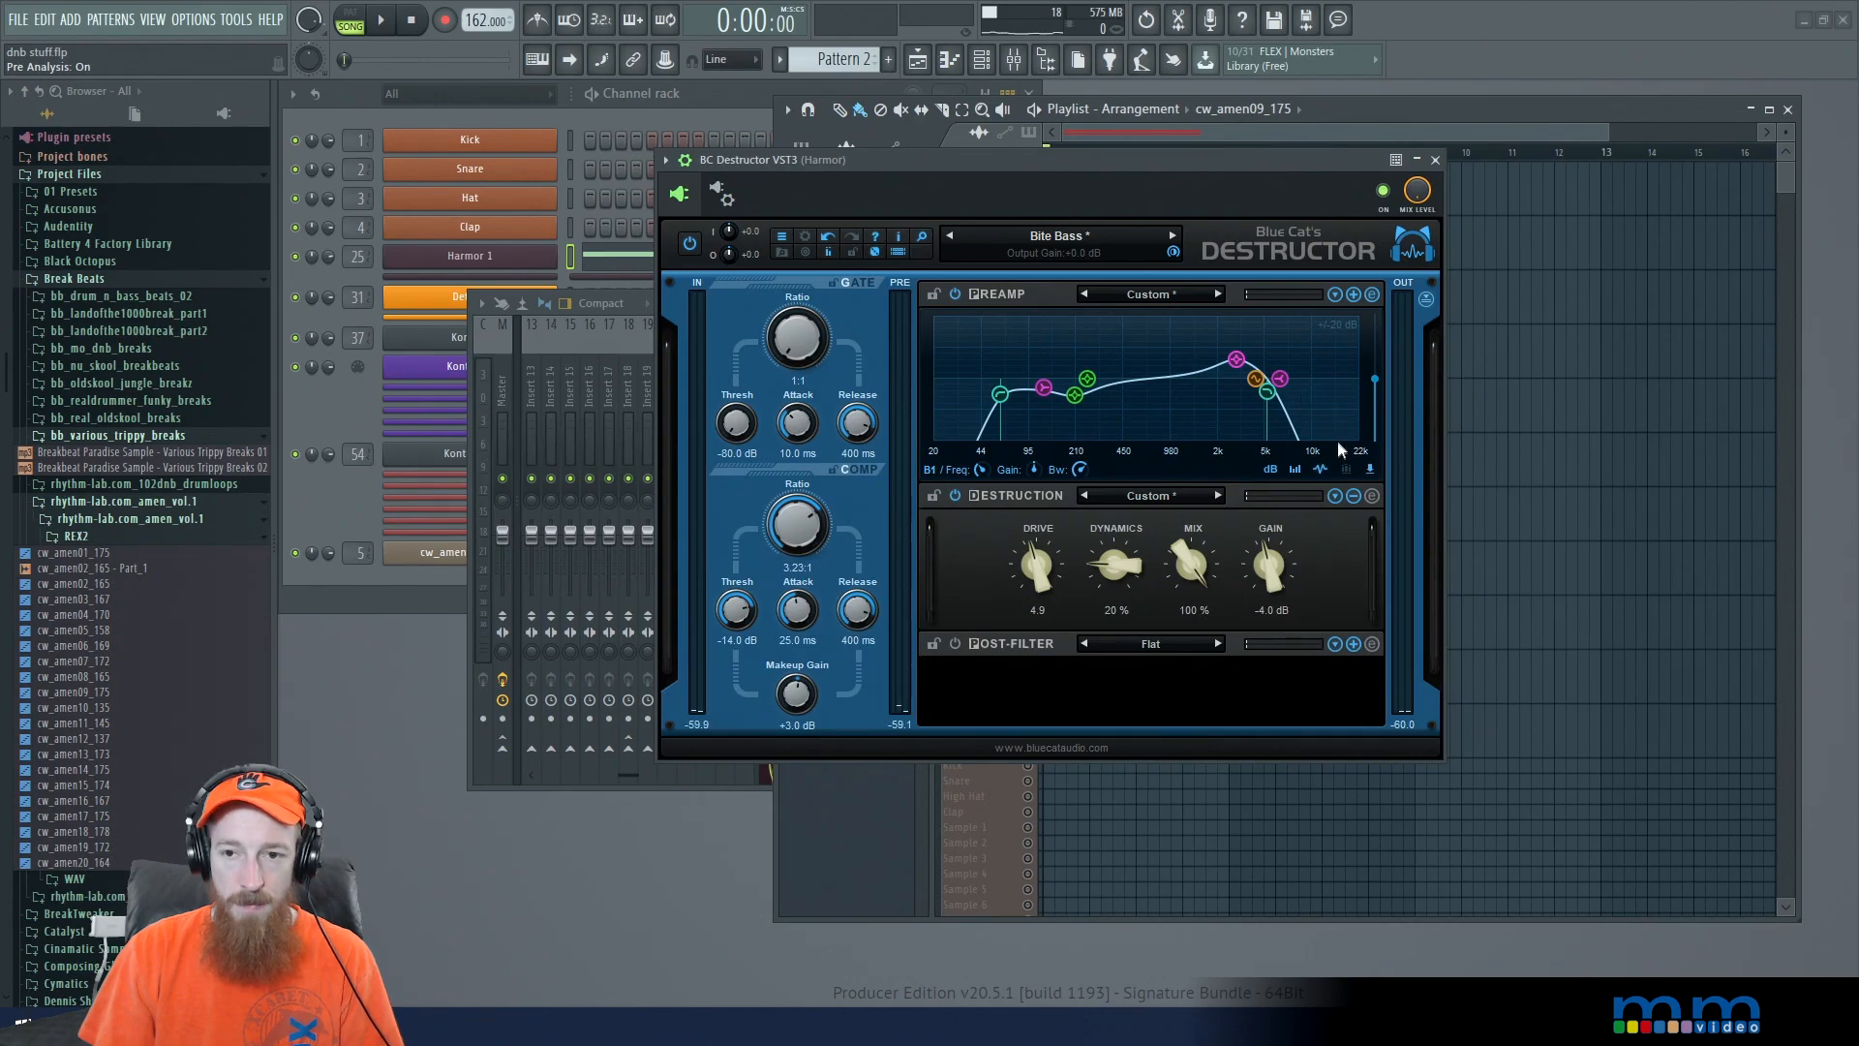
click(1372, 293)
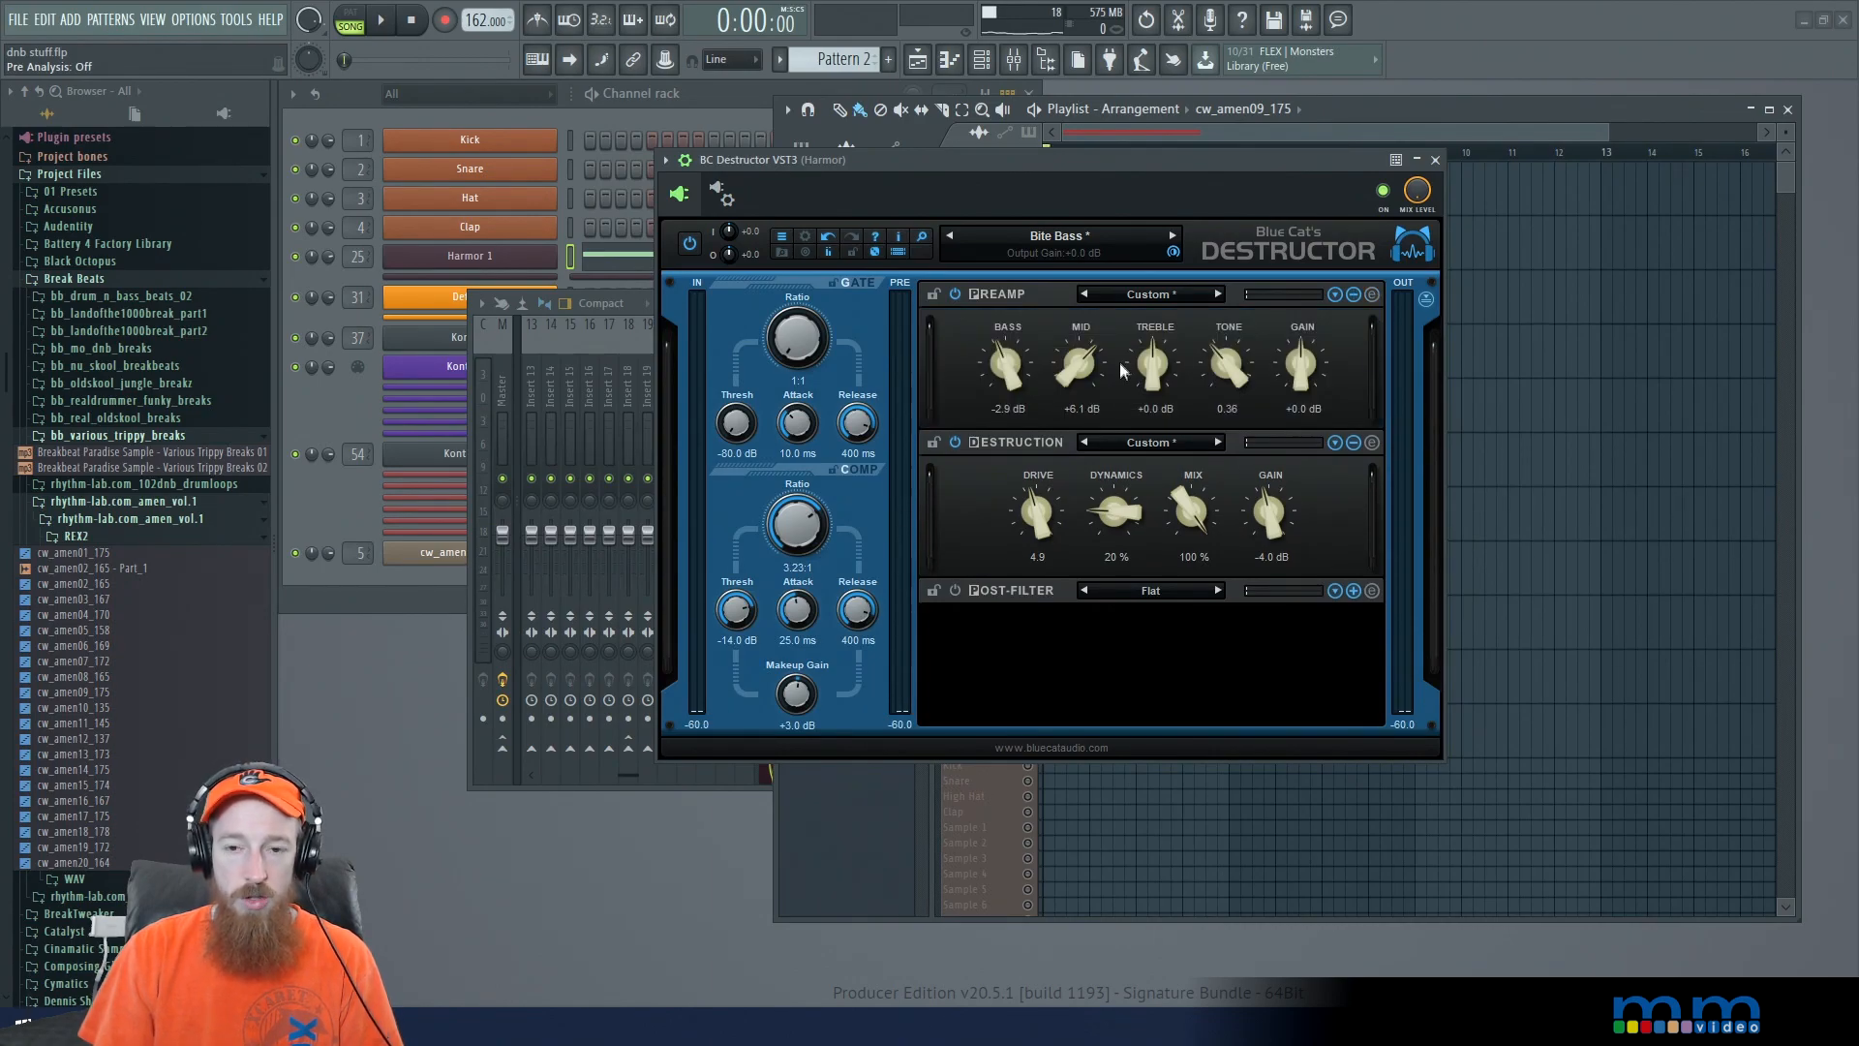
scroll(1155, 368, down, 4)
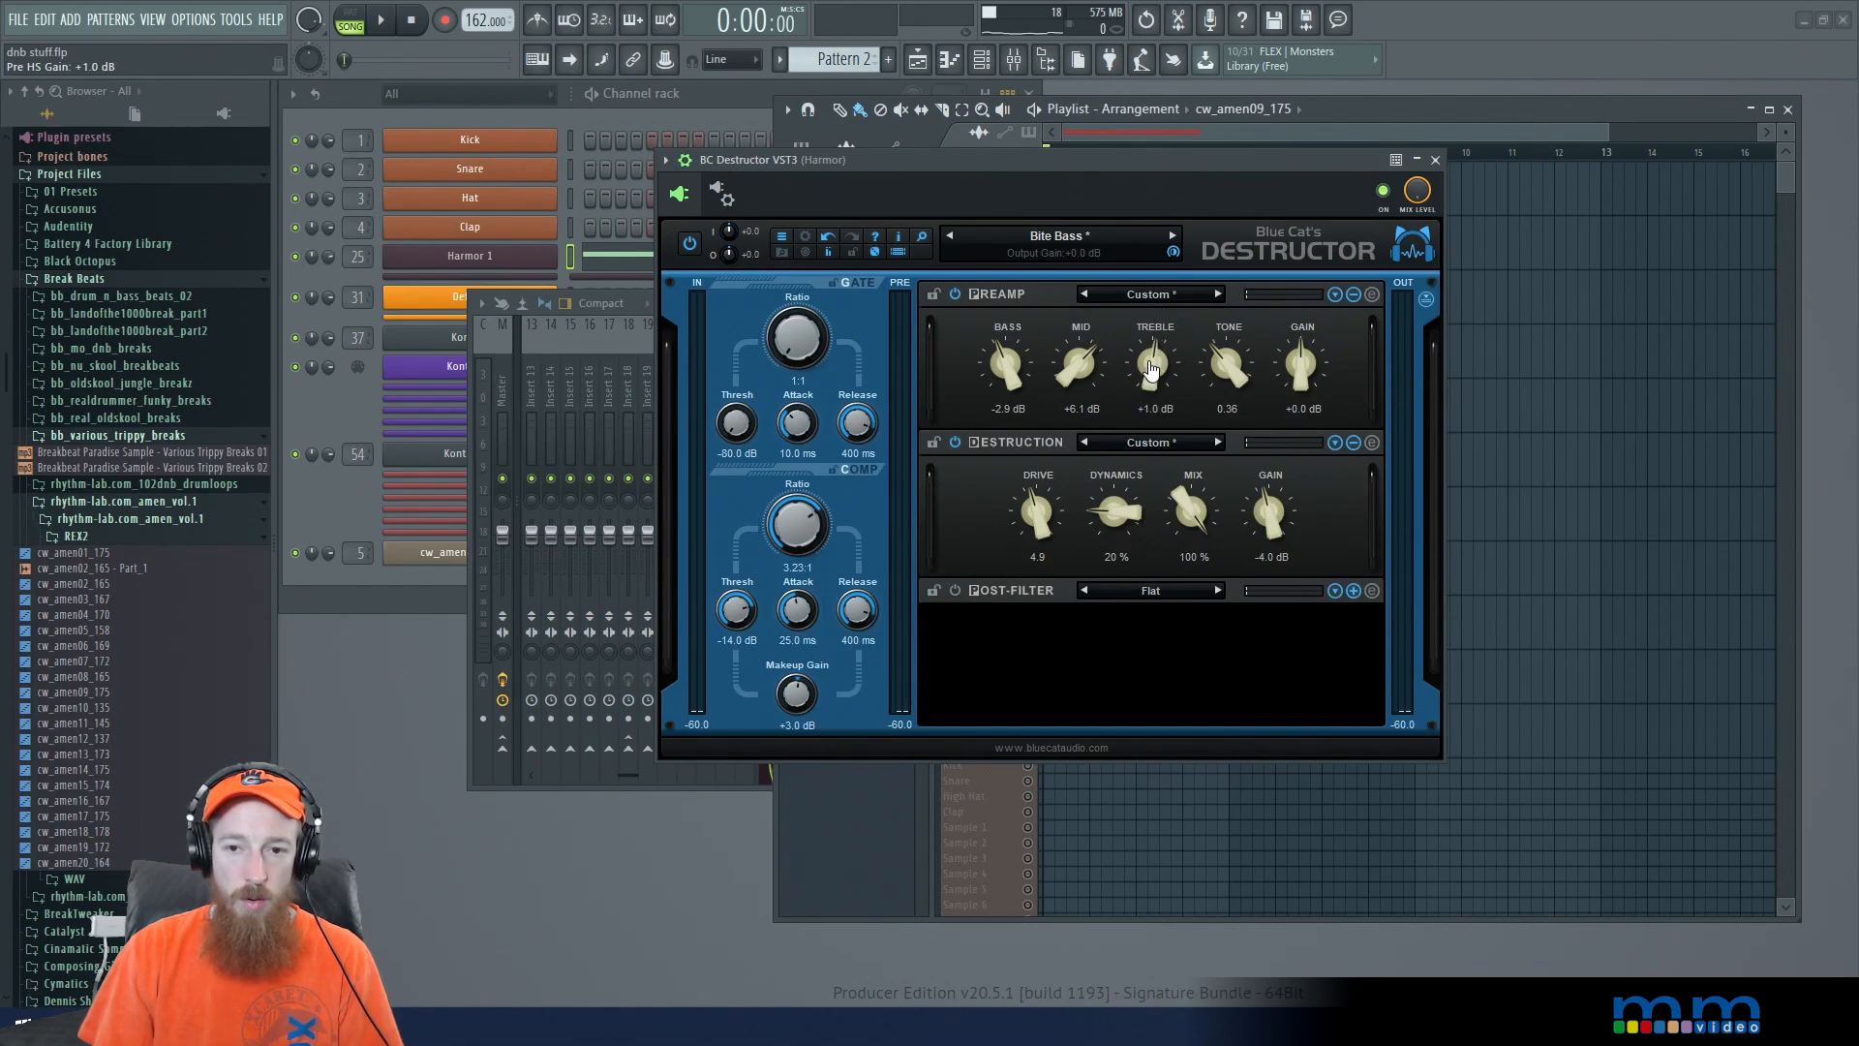
drag(1153, 374, 1155, 245)
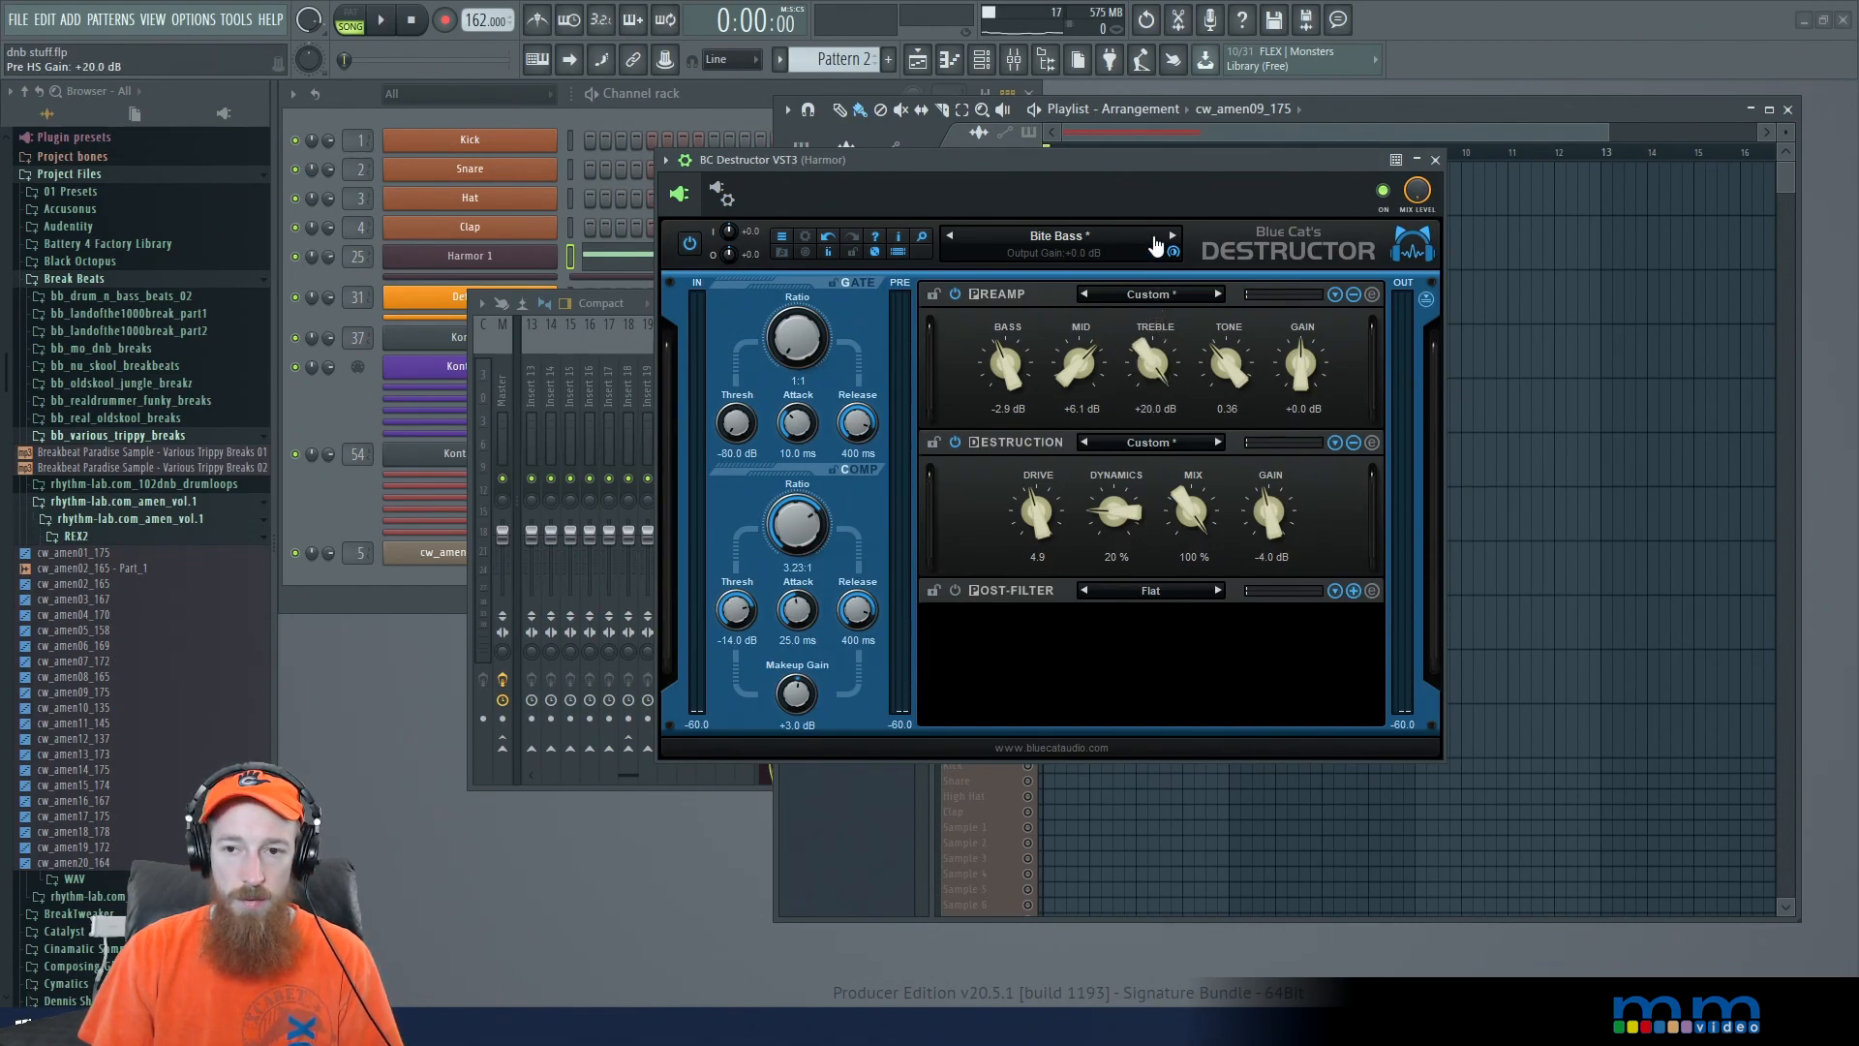
click(1371, 294)
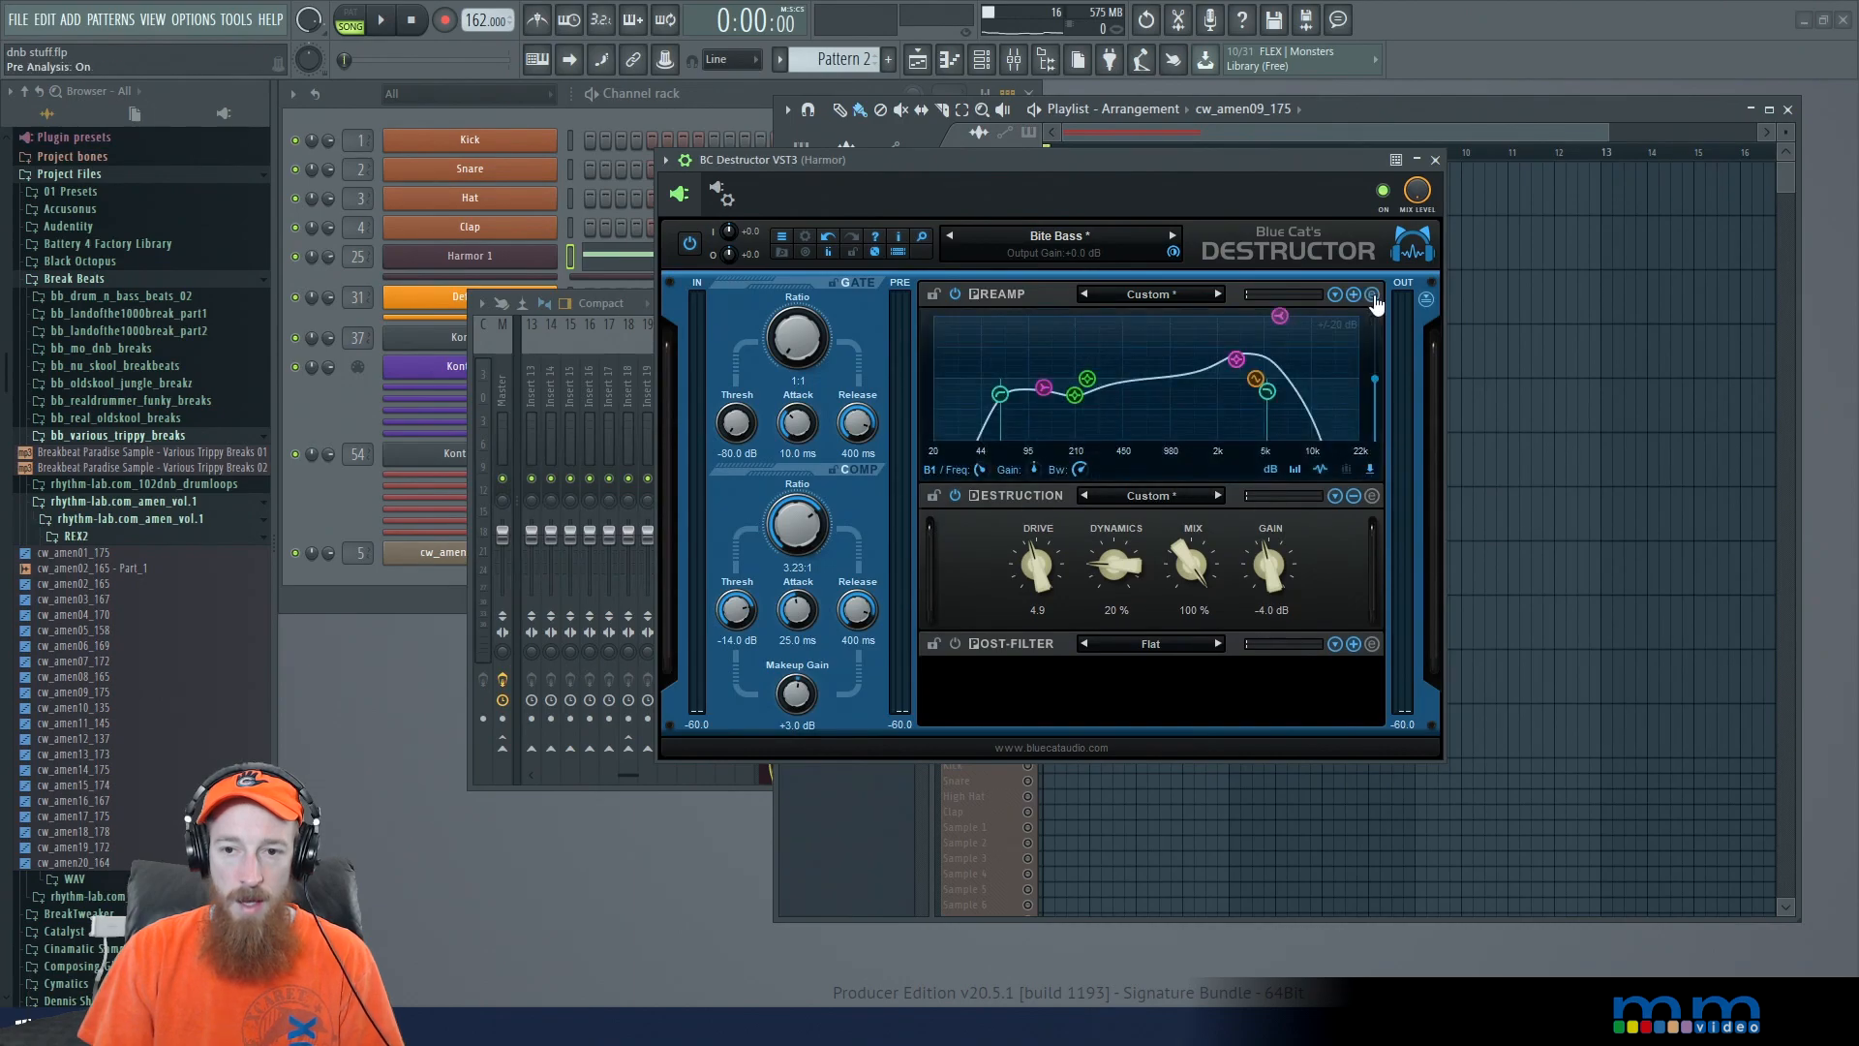
click(1371, 295)
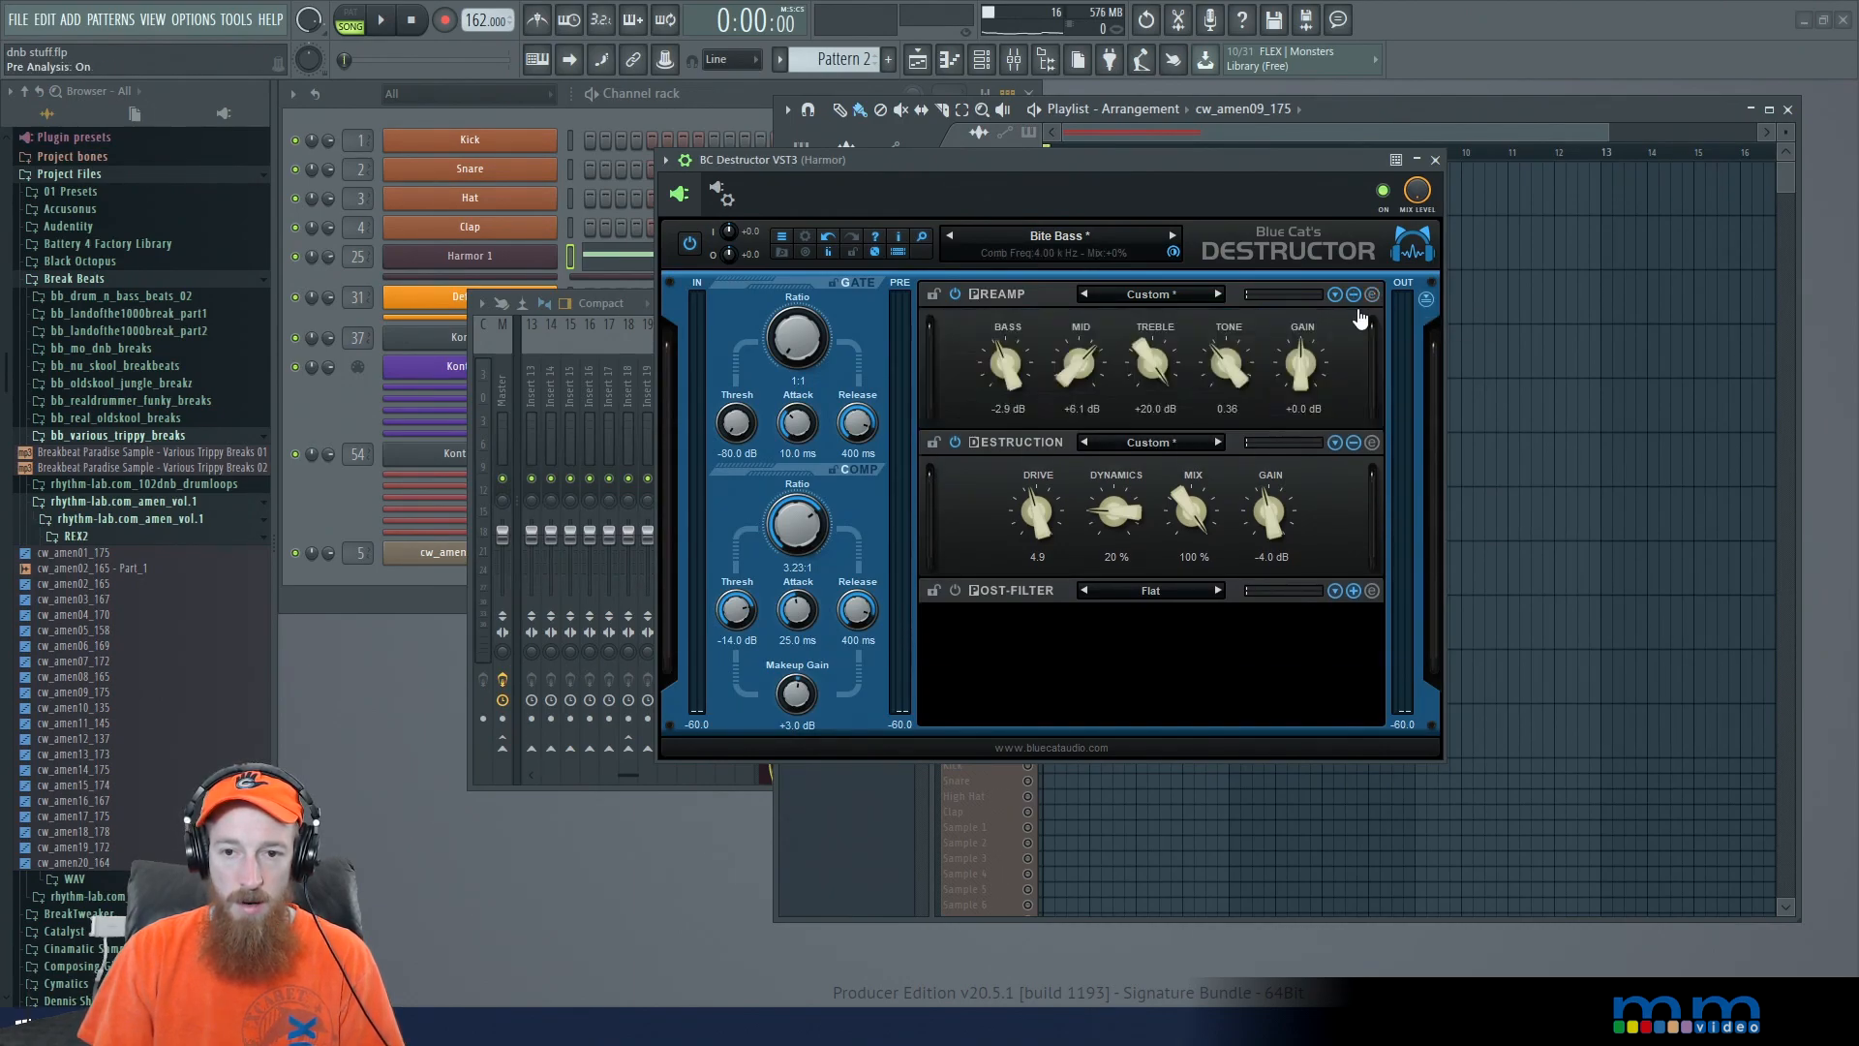
drag(1150, 366, 1160, 439)
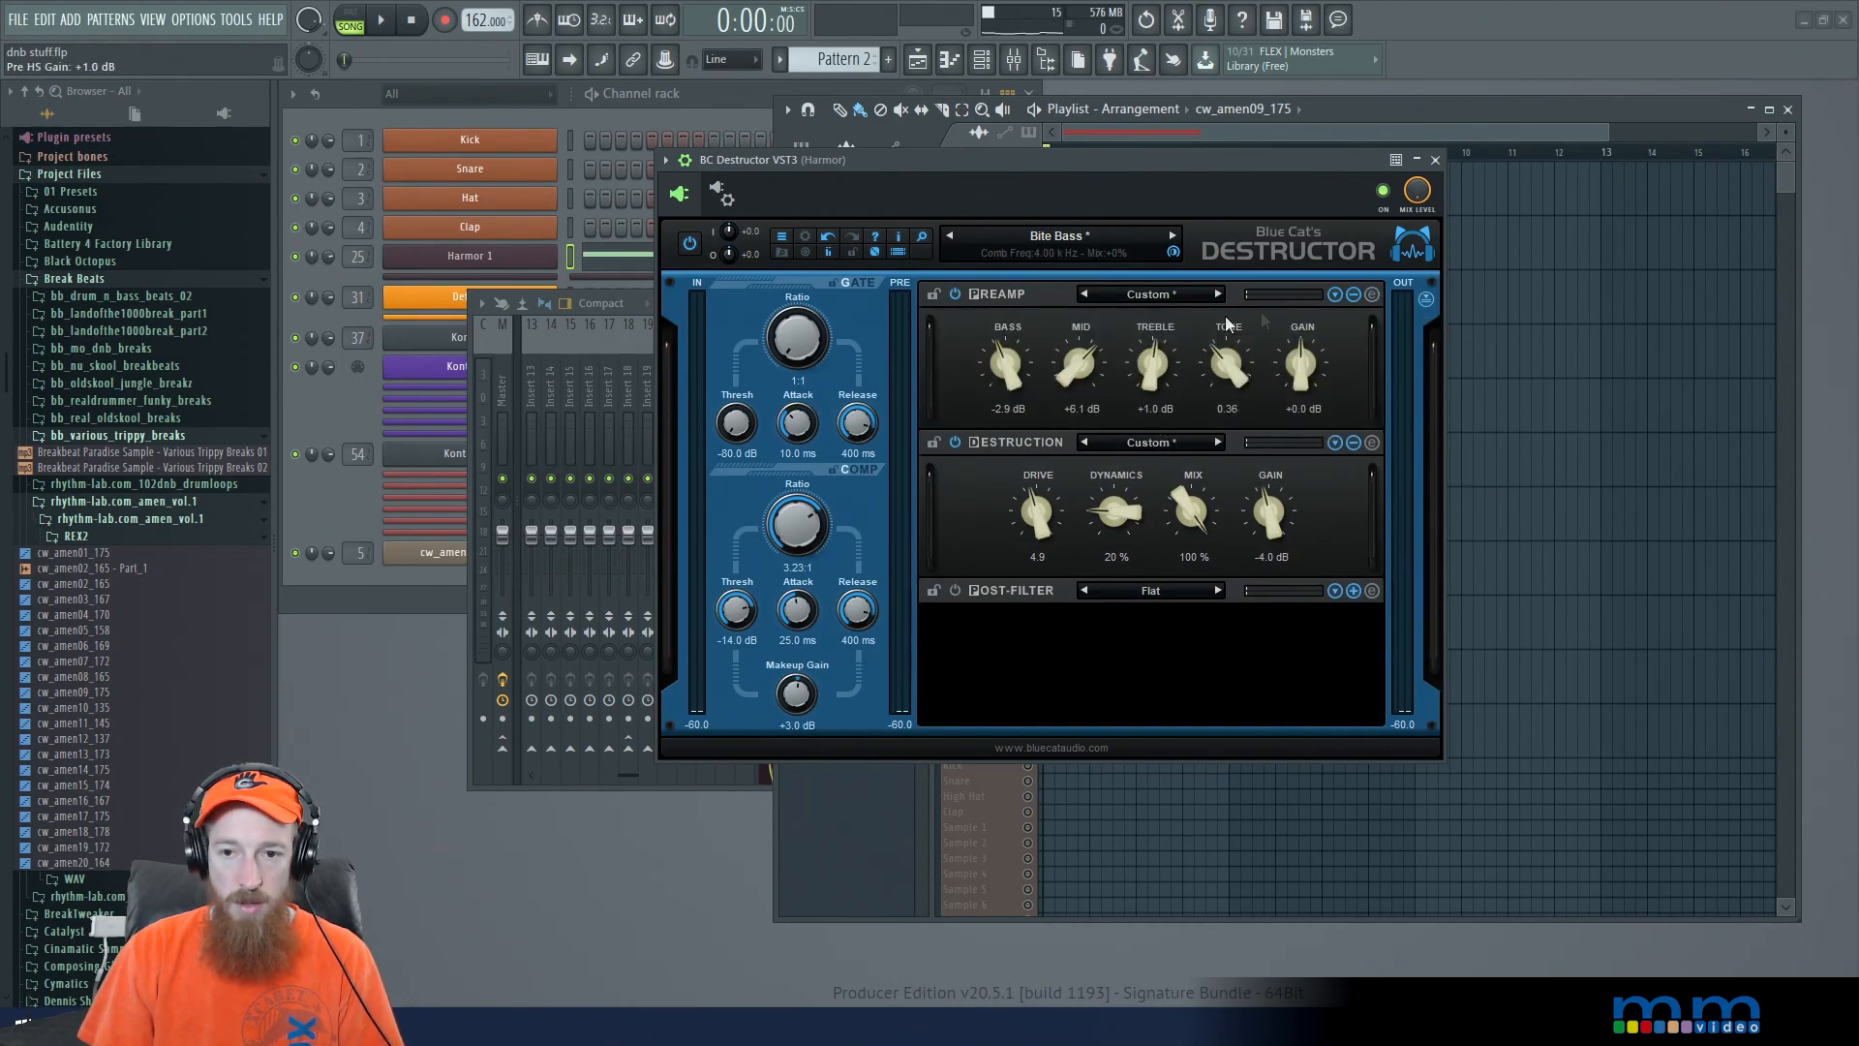
Step: Open the preamp's Tone cut up to 0.97 on the EQ curve and set Treble to -0.5 dB while playing the bass
click(1371, 294)
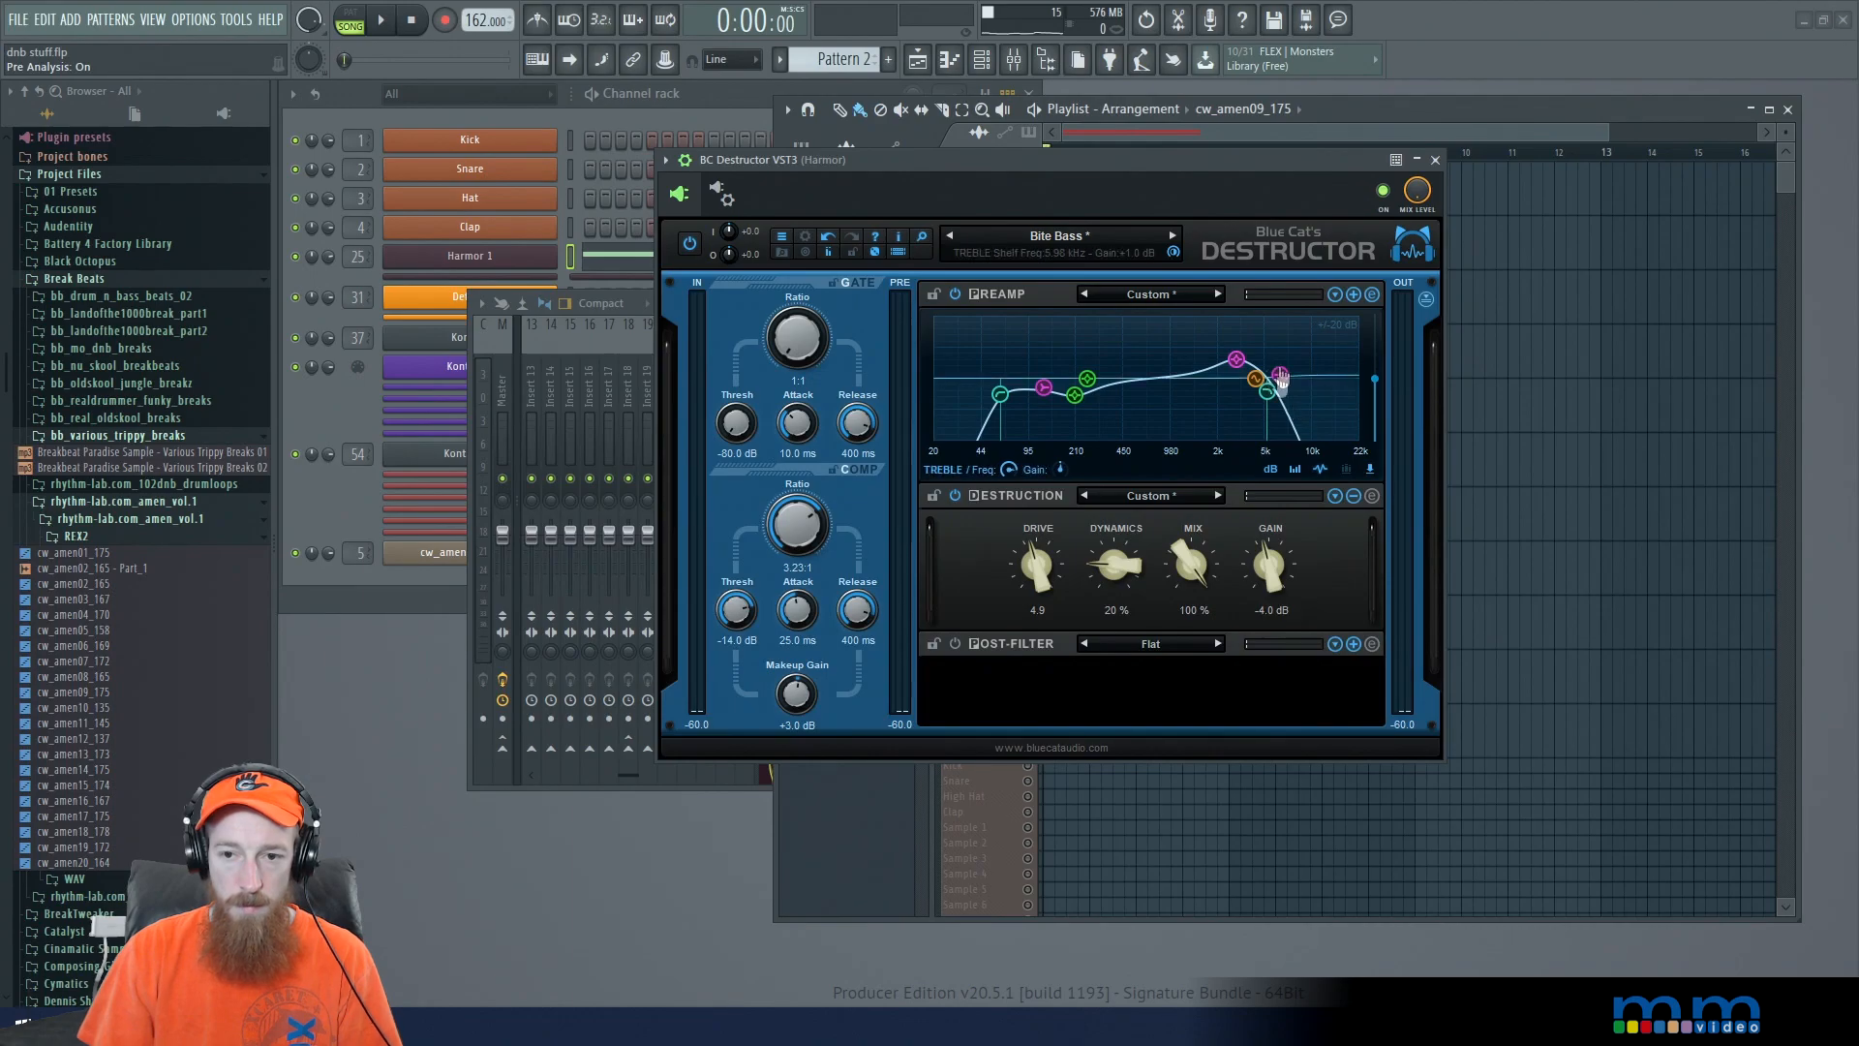
drag(1267, 392, 1356, 391)
key(space)
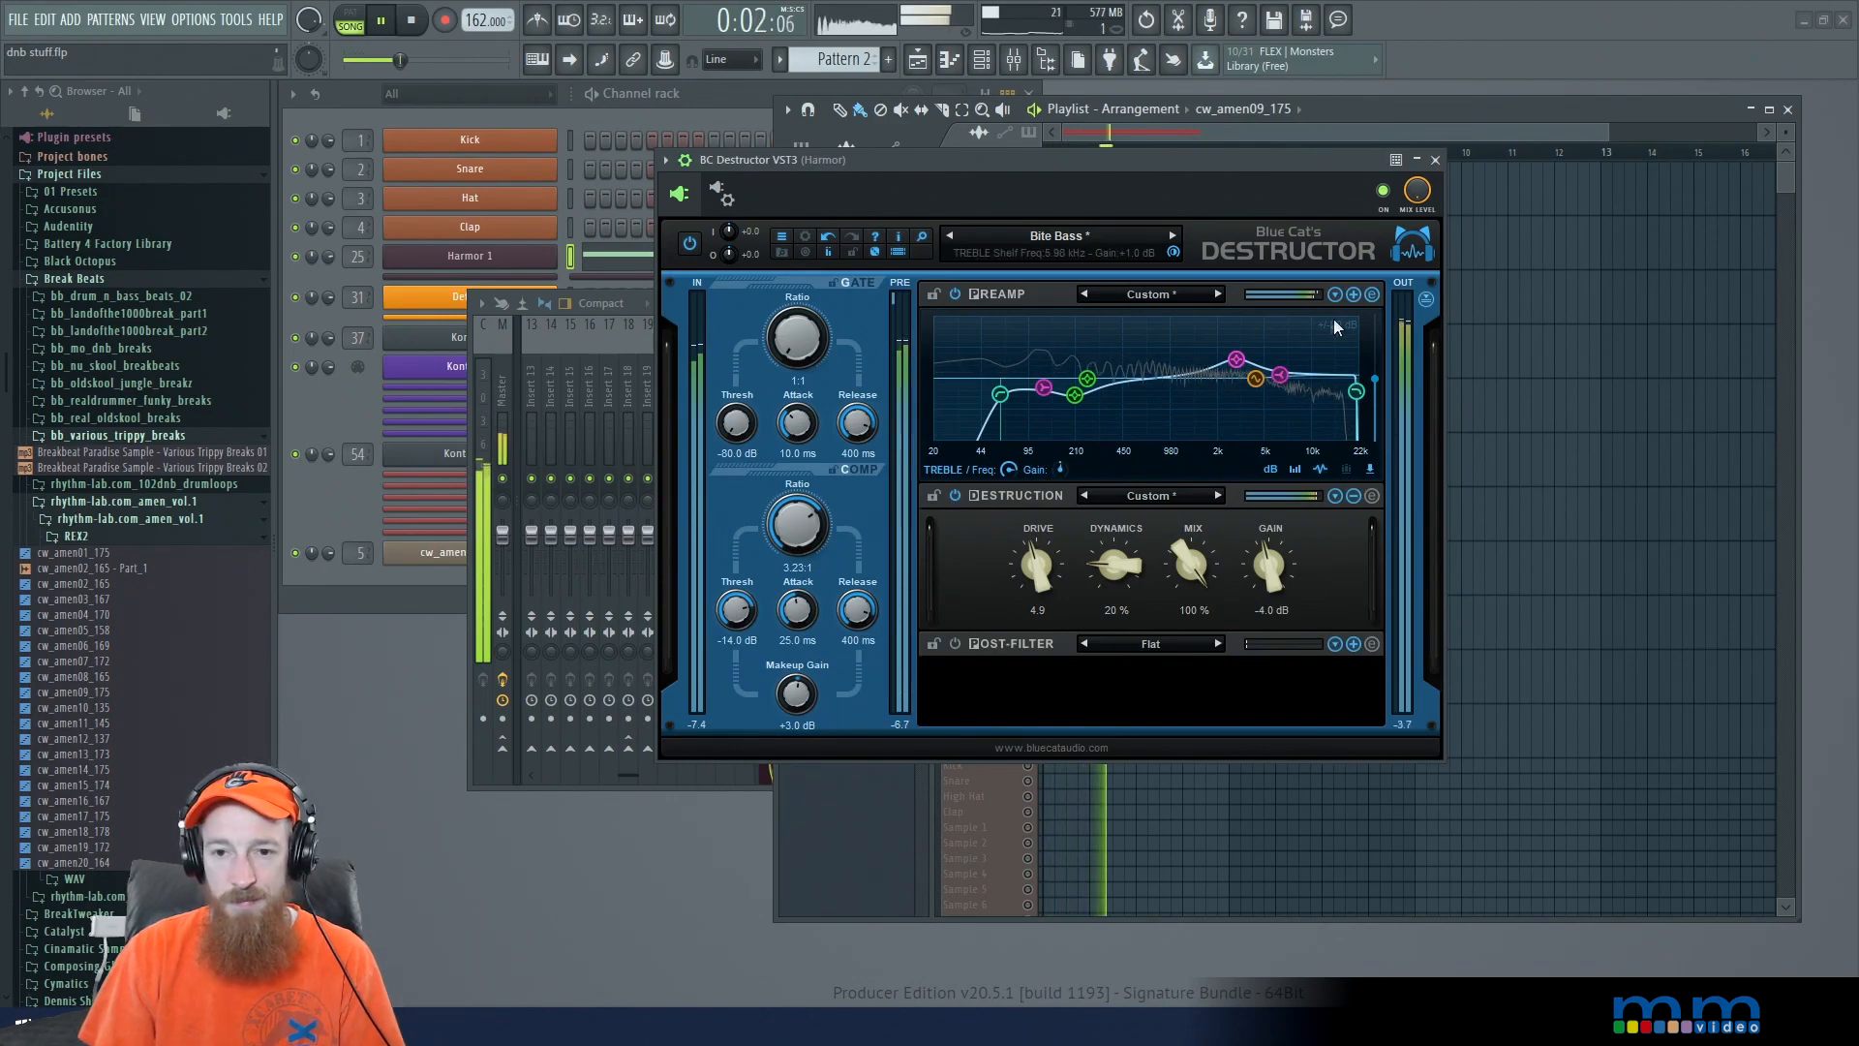
click(1372, 294)
mouse_move(1153, 363)
mouse_down()
mouse_move(1159, 315)
mouse_move(1159, 360)
mouse_up()
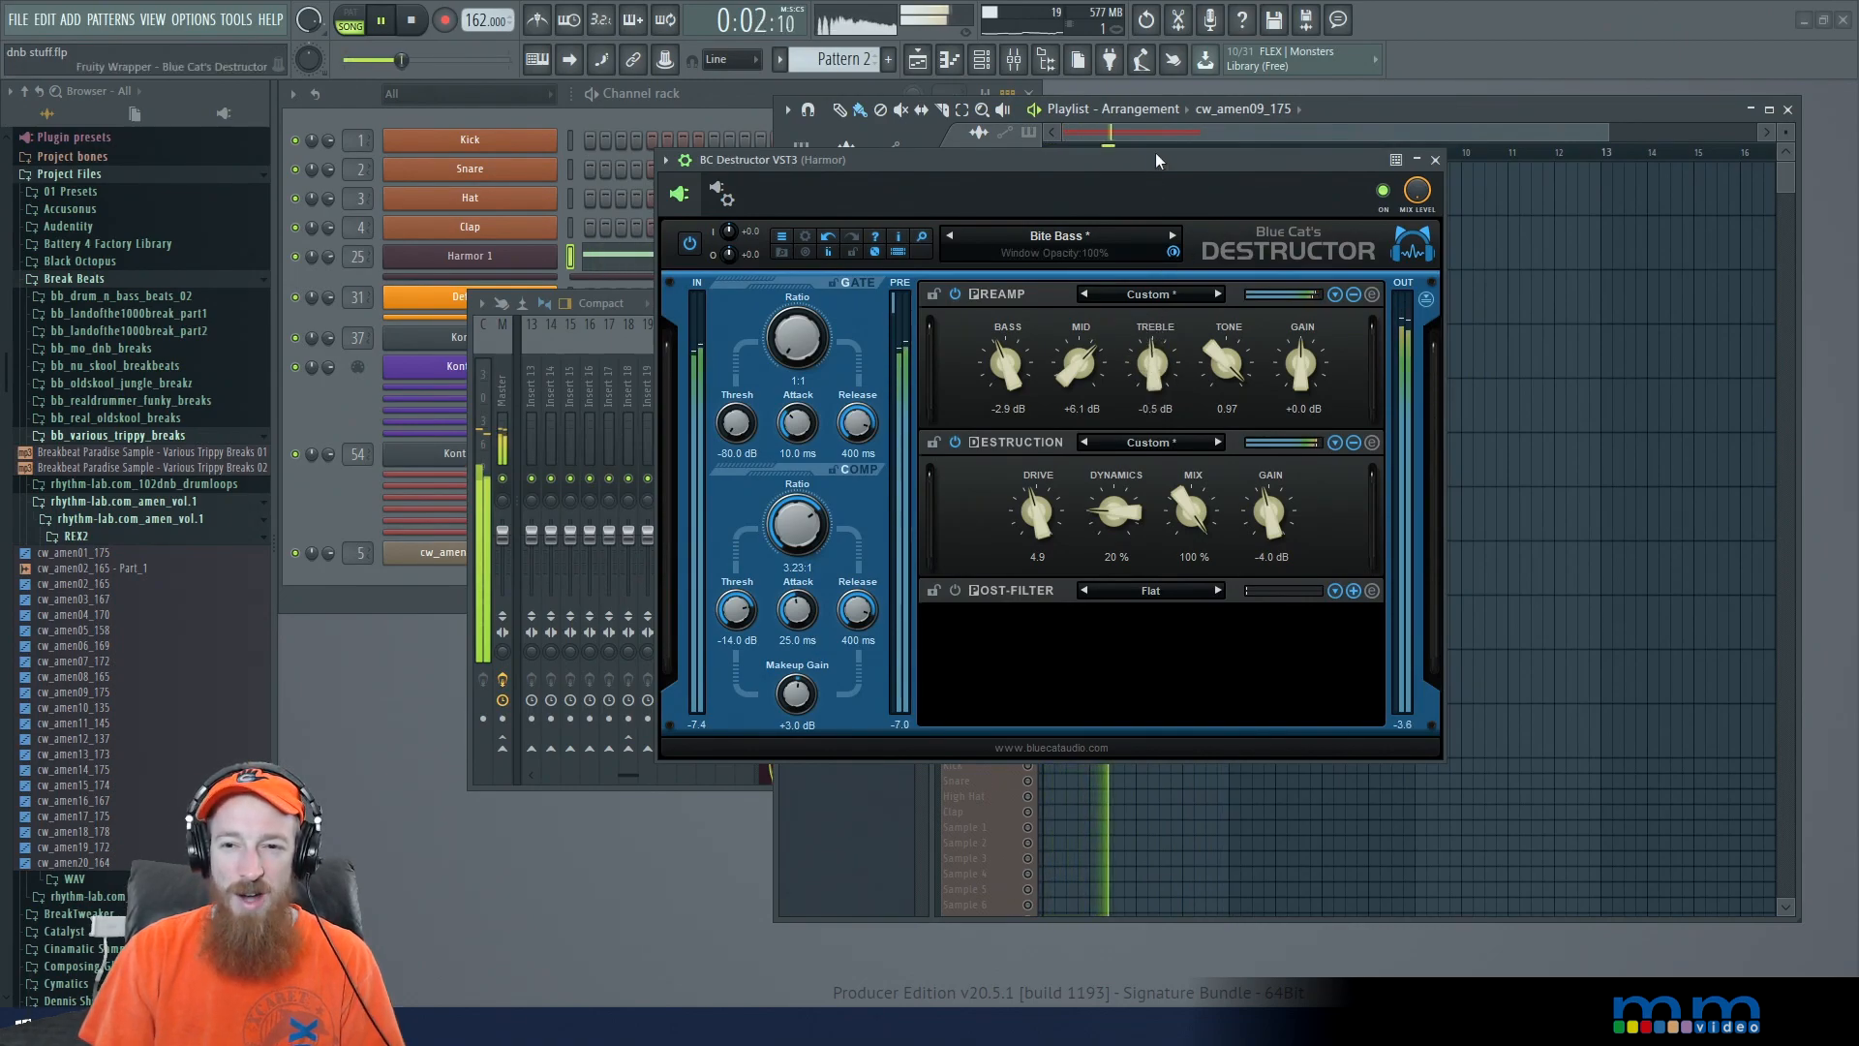
key(space)
Step: Pull the preamp's Tone cut back to 0.40 with a 42 dB/oct slope, and reset Treble to 0.0 dB
click(1372, 295)
drag(1357, 391, 1276, 405)
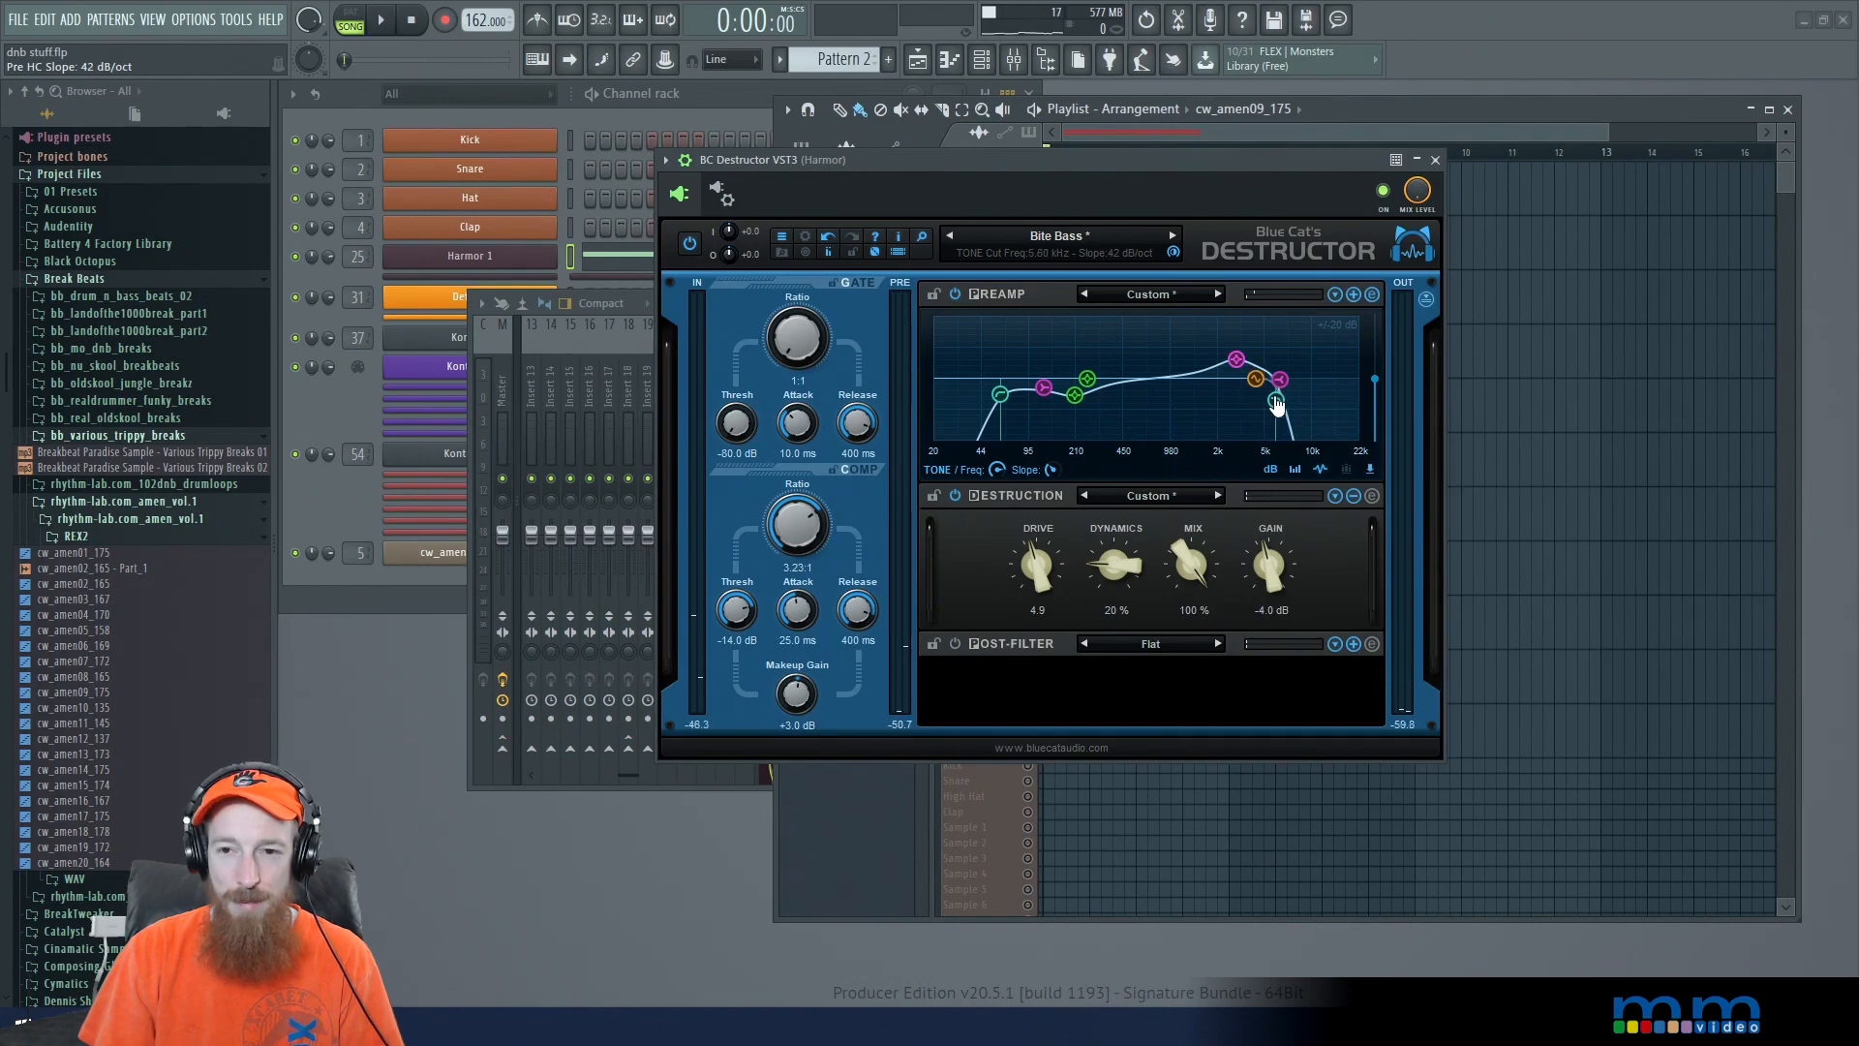
click(1372, 294)
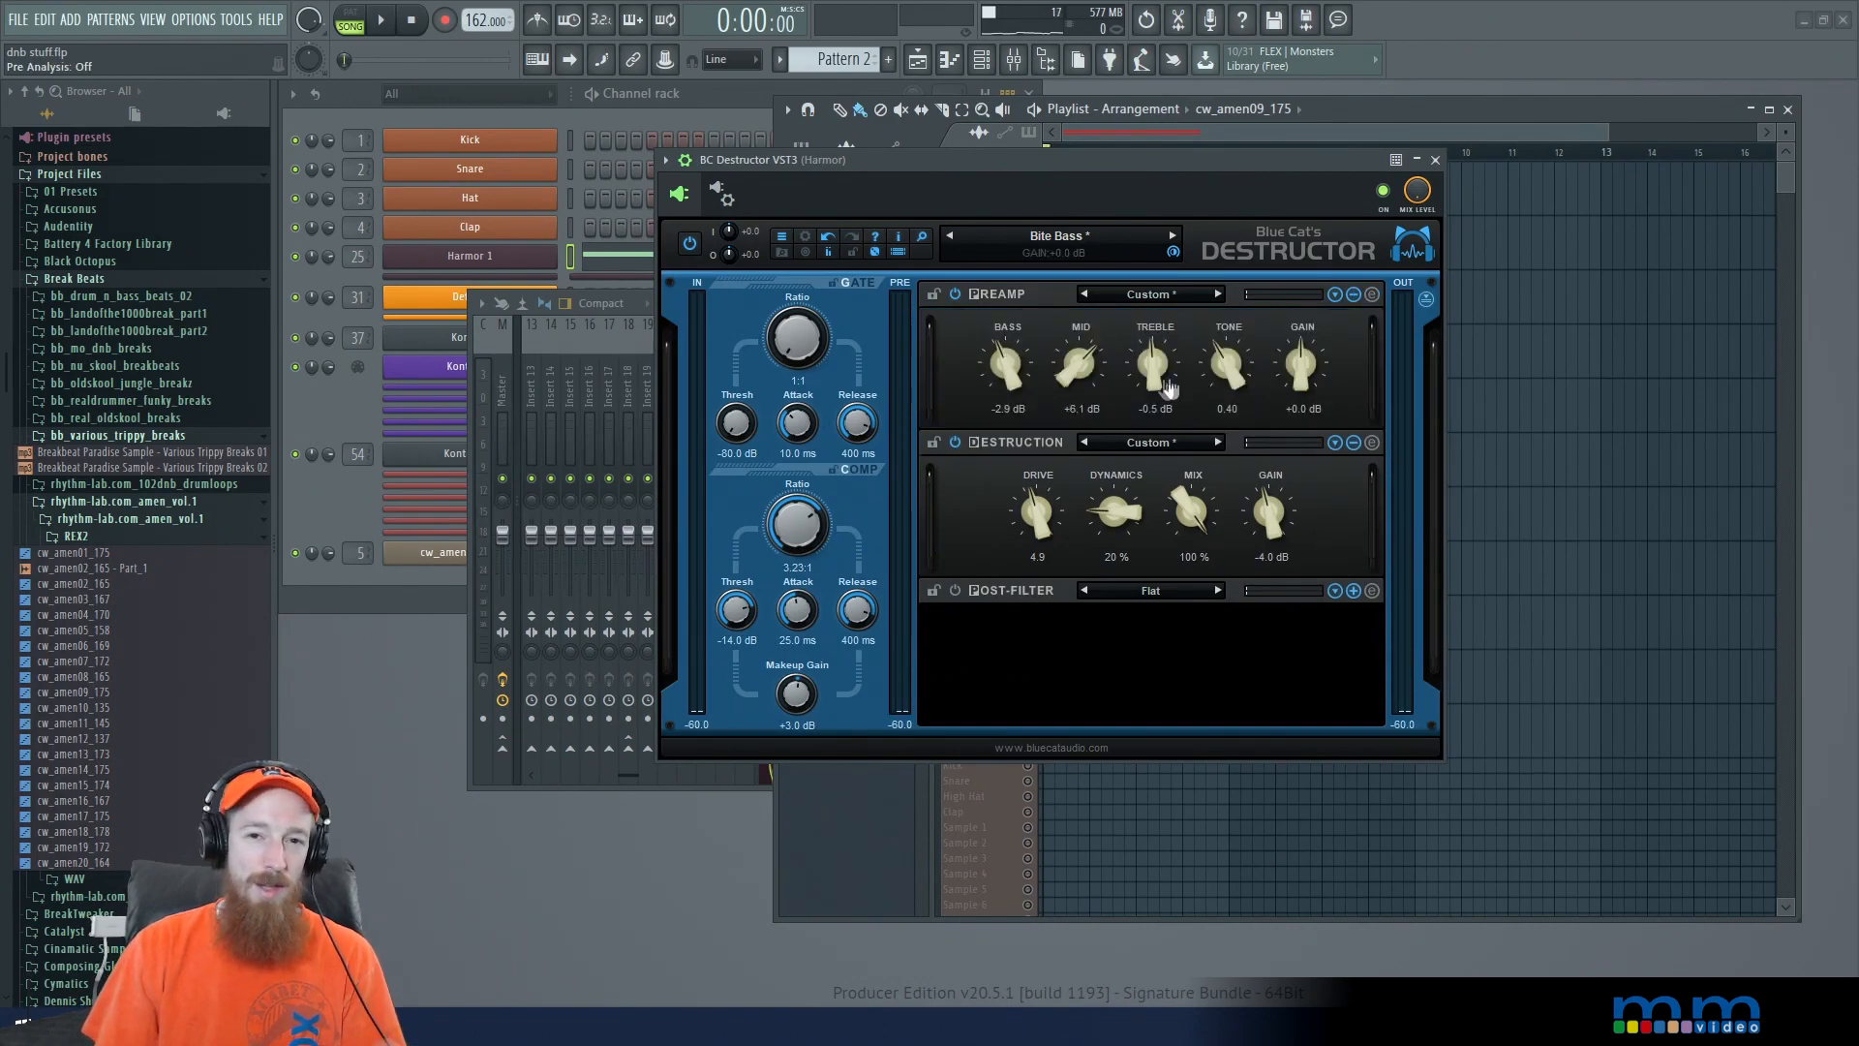
double_click(1155, 380)
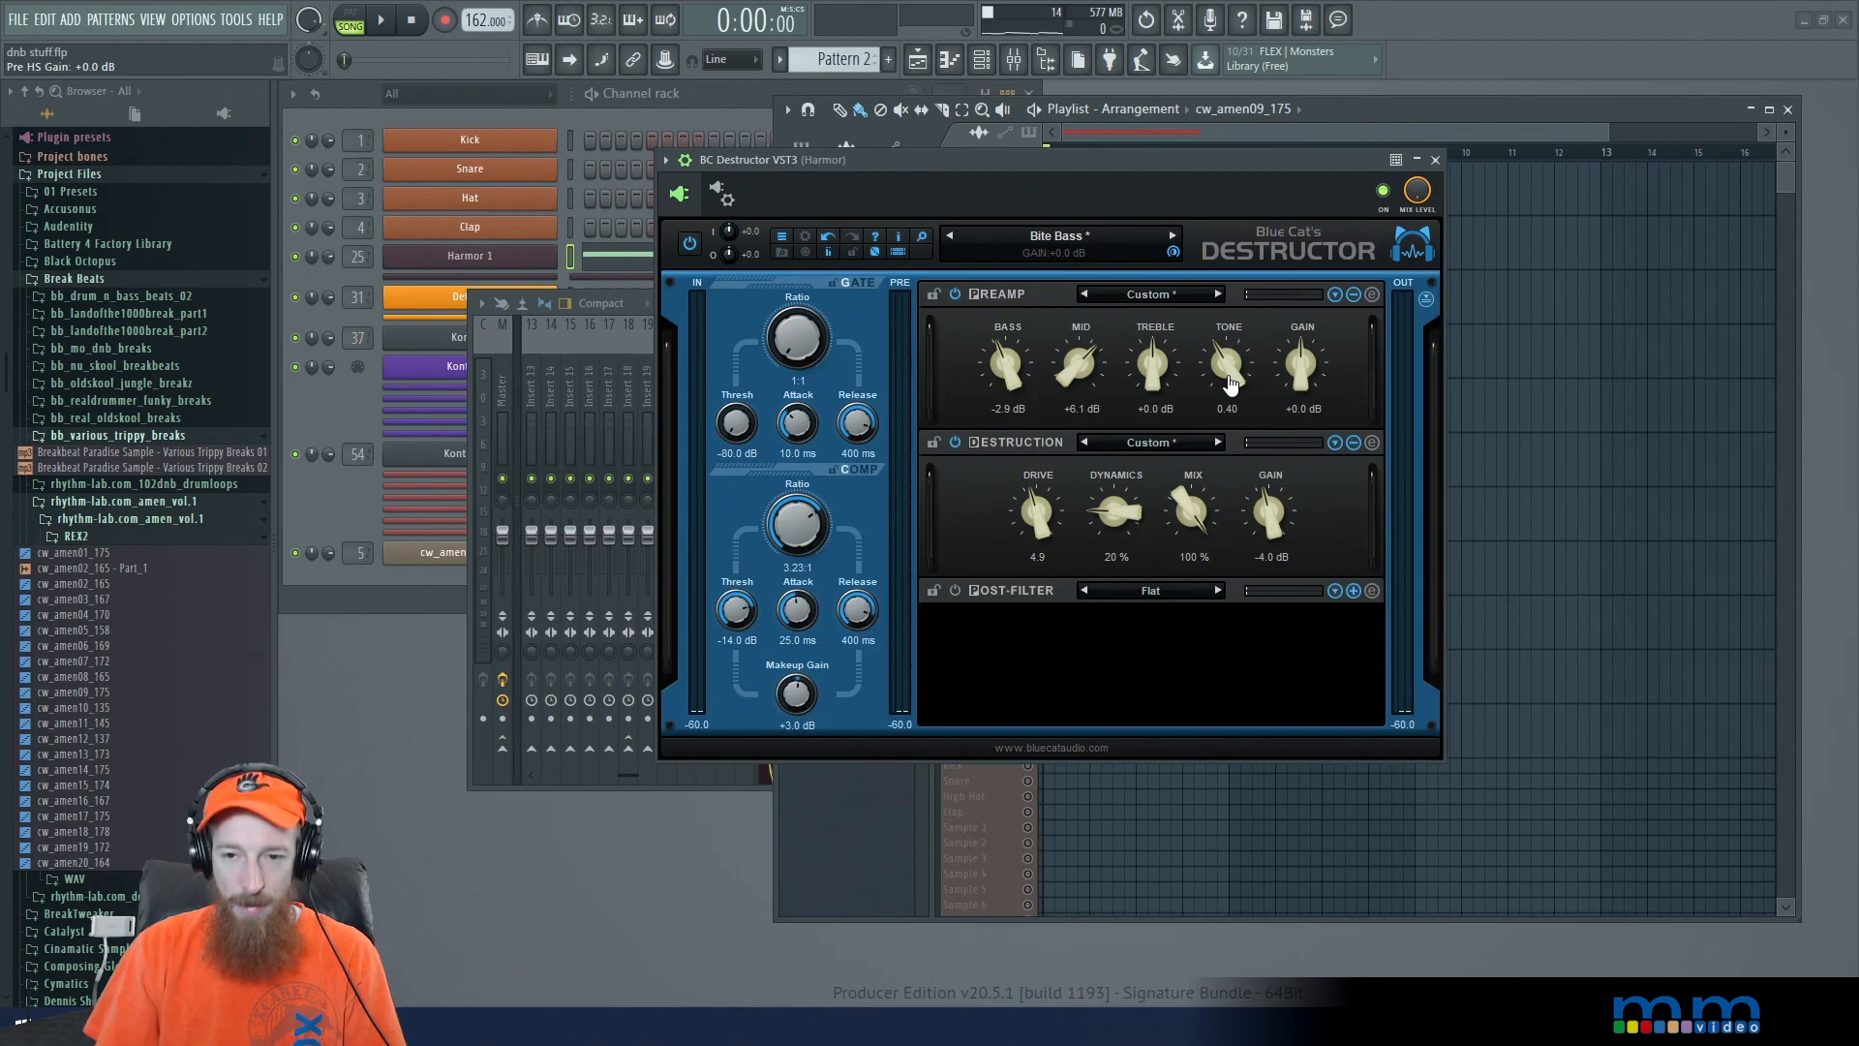
Step: Lower the preamp's Tone to 0.25, play the bass, and raise Tone to 0.45 while listening
scroll(1228, 381, down, 5)
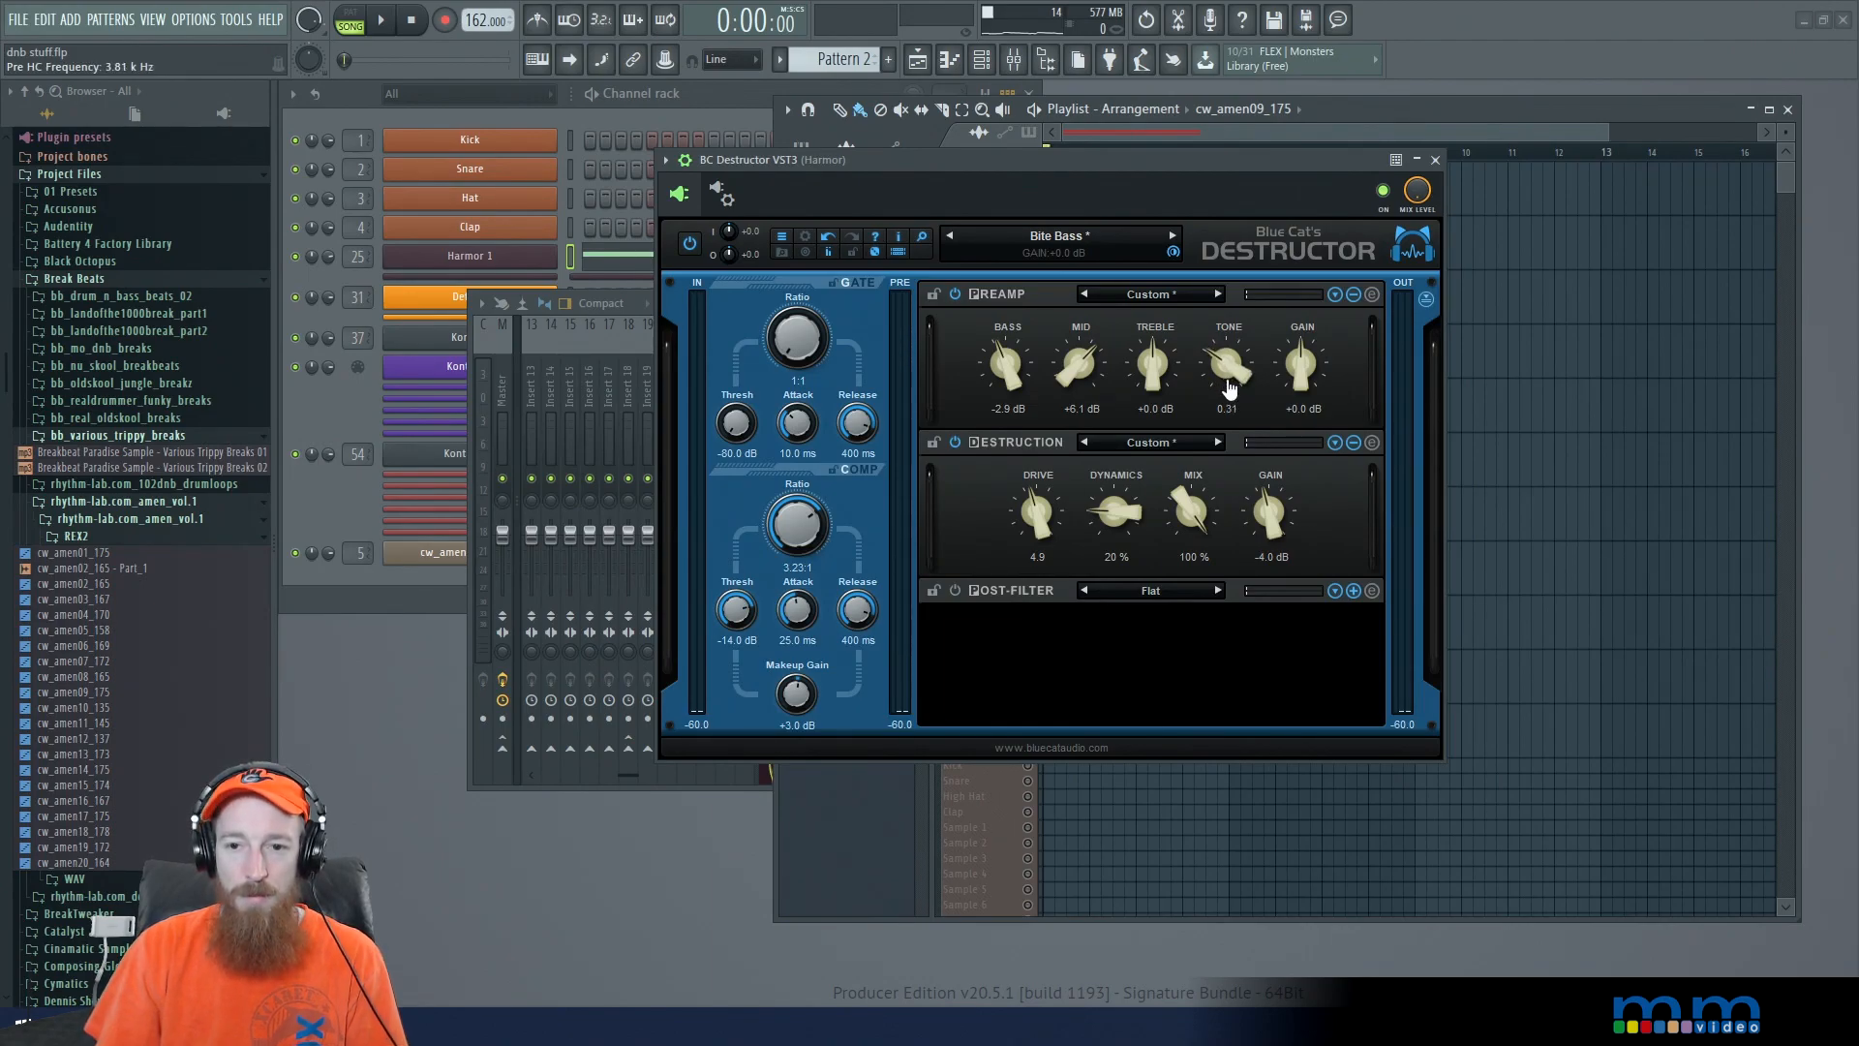
scroll(1225, 375, up, 2)
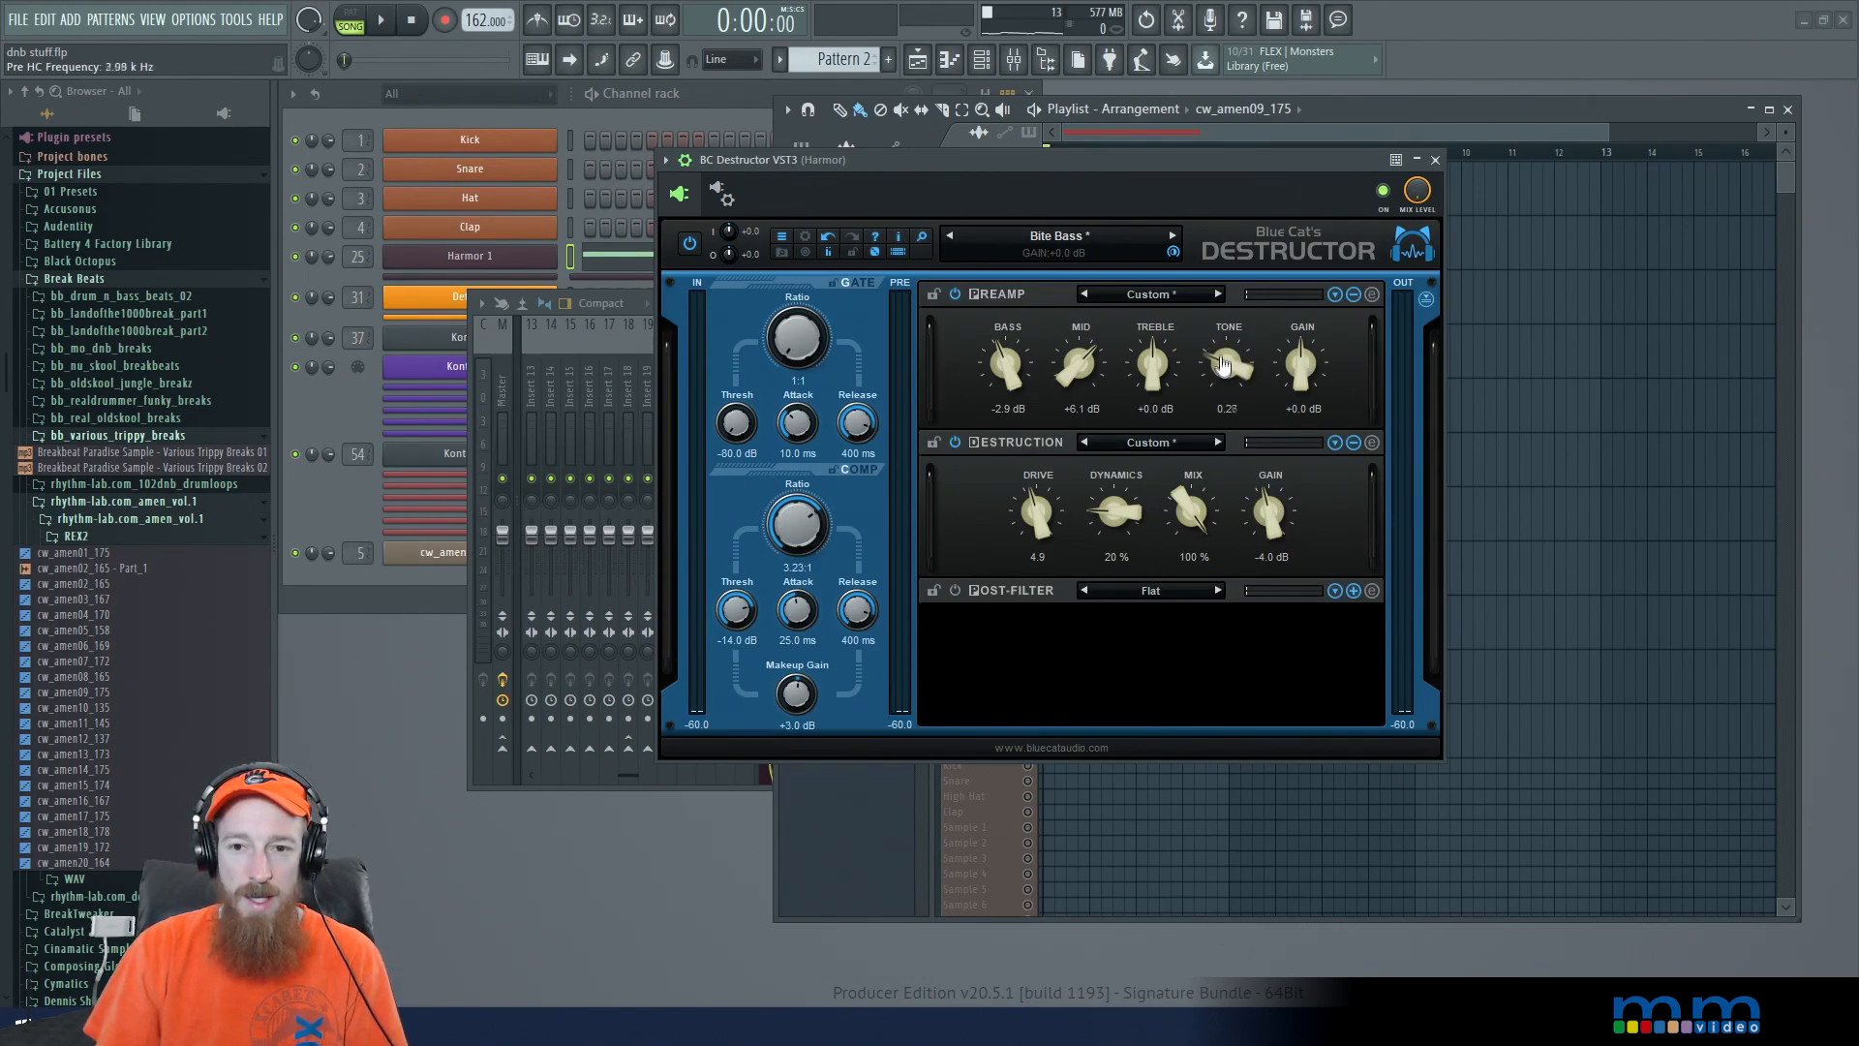
scroll(1224, 369, down, 2)
scroll(1223, 369, up, 1)
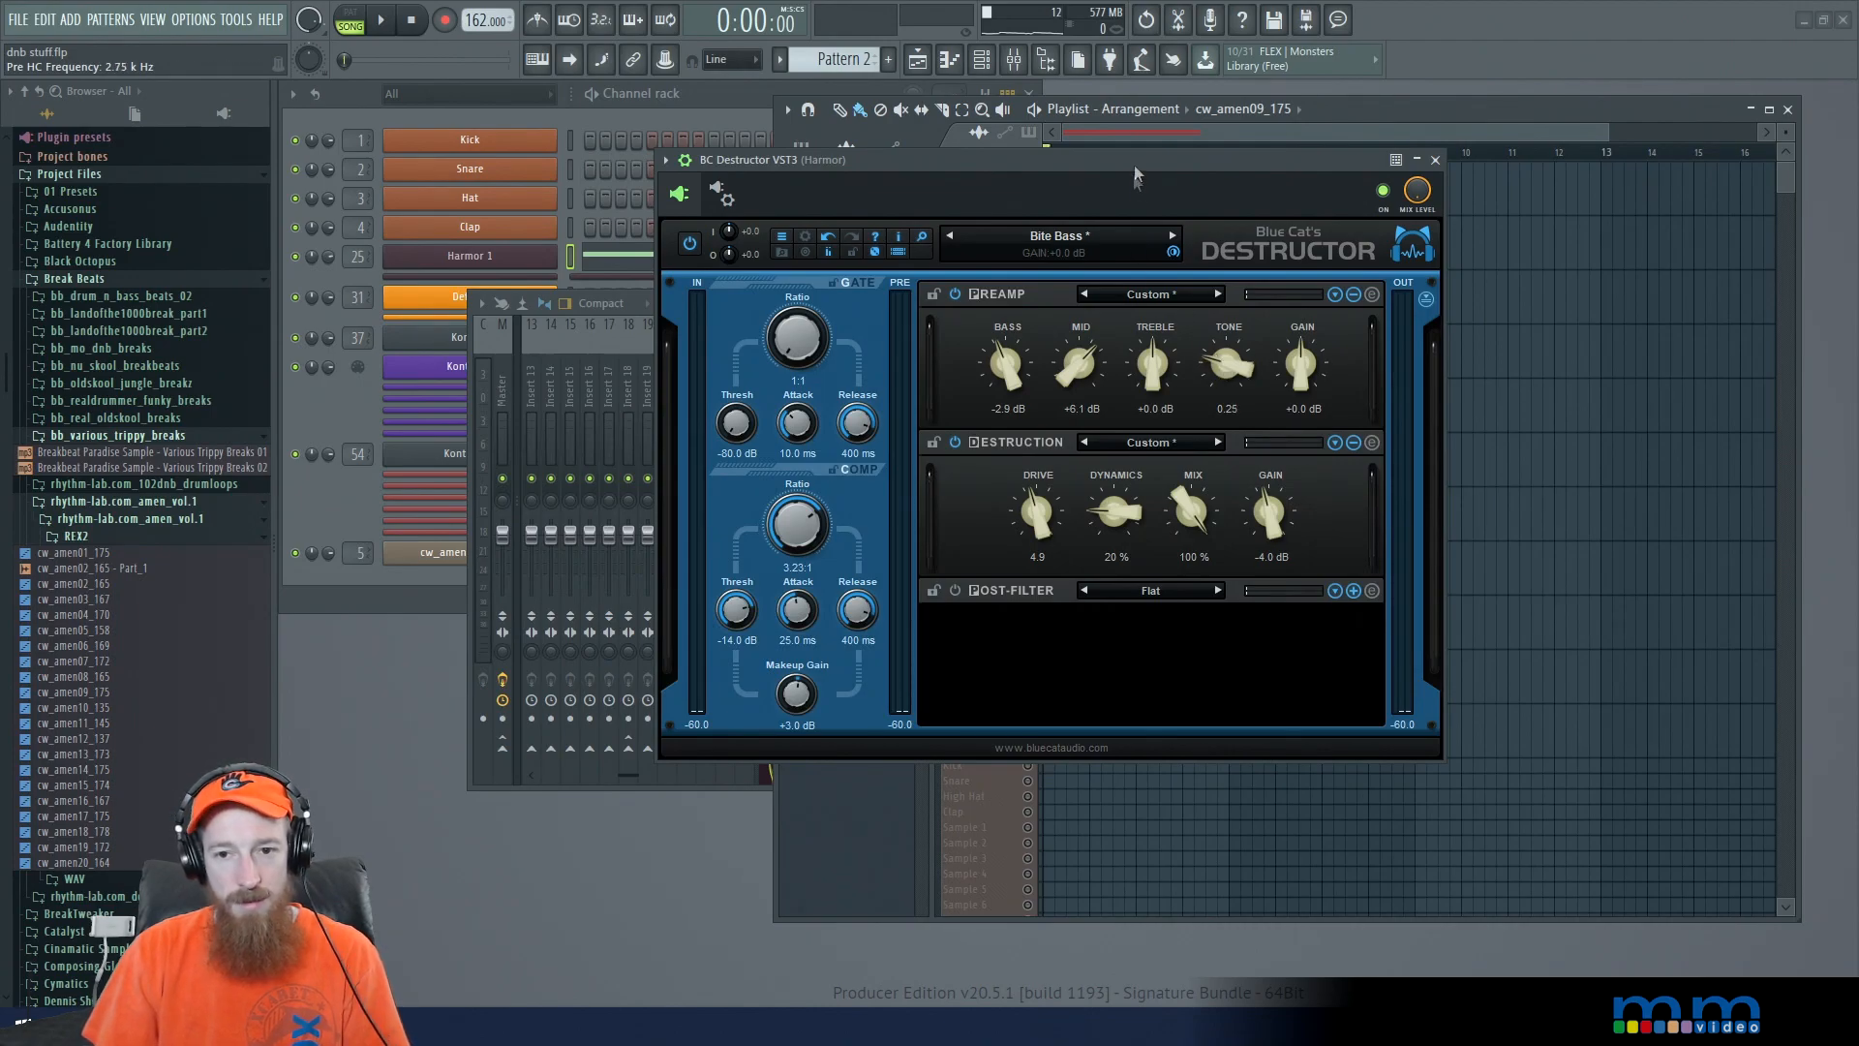
key(space)
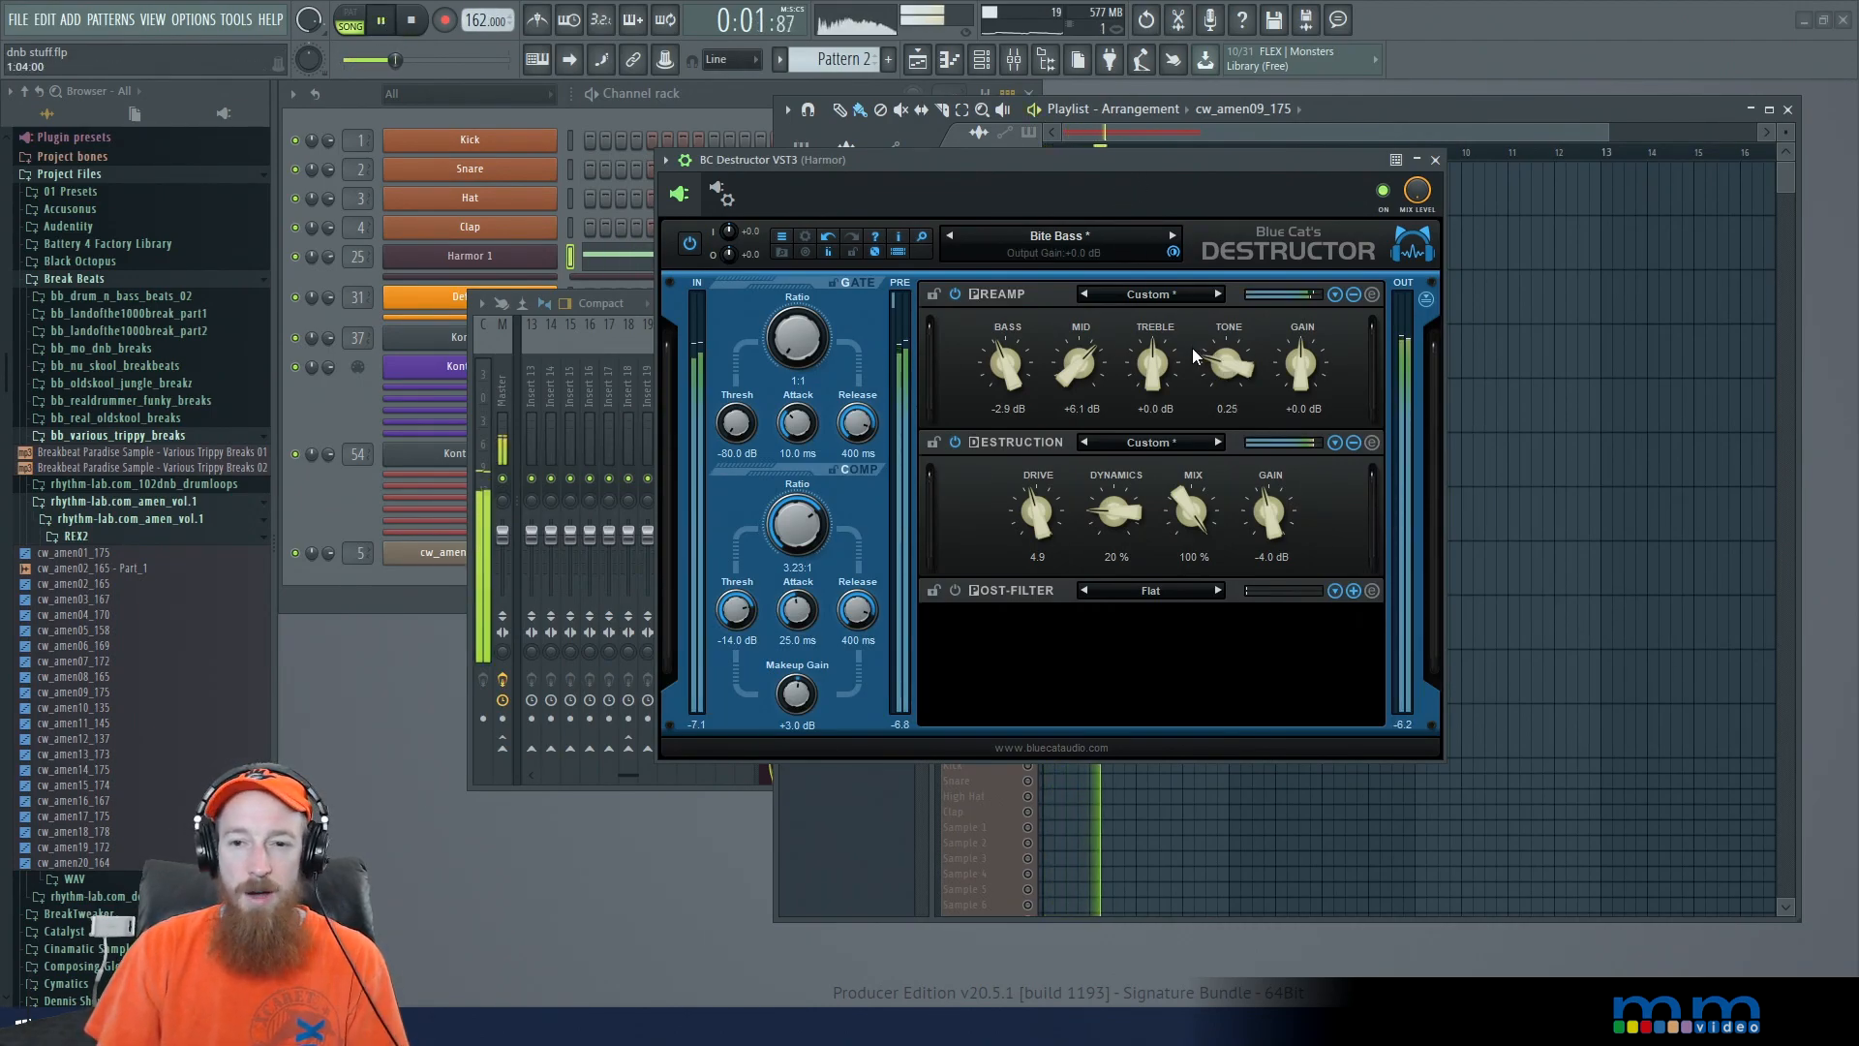
mouse_move(1229, 363)
mouse_down()
mouse_move(1217, 289)
mouse_move(1210, 337)
mouse_up()
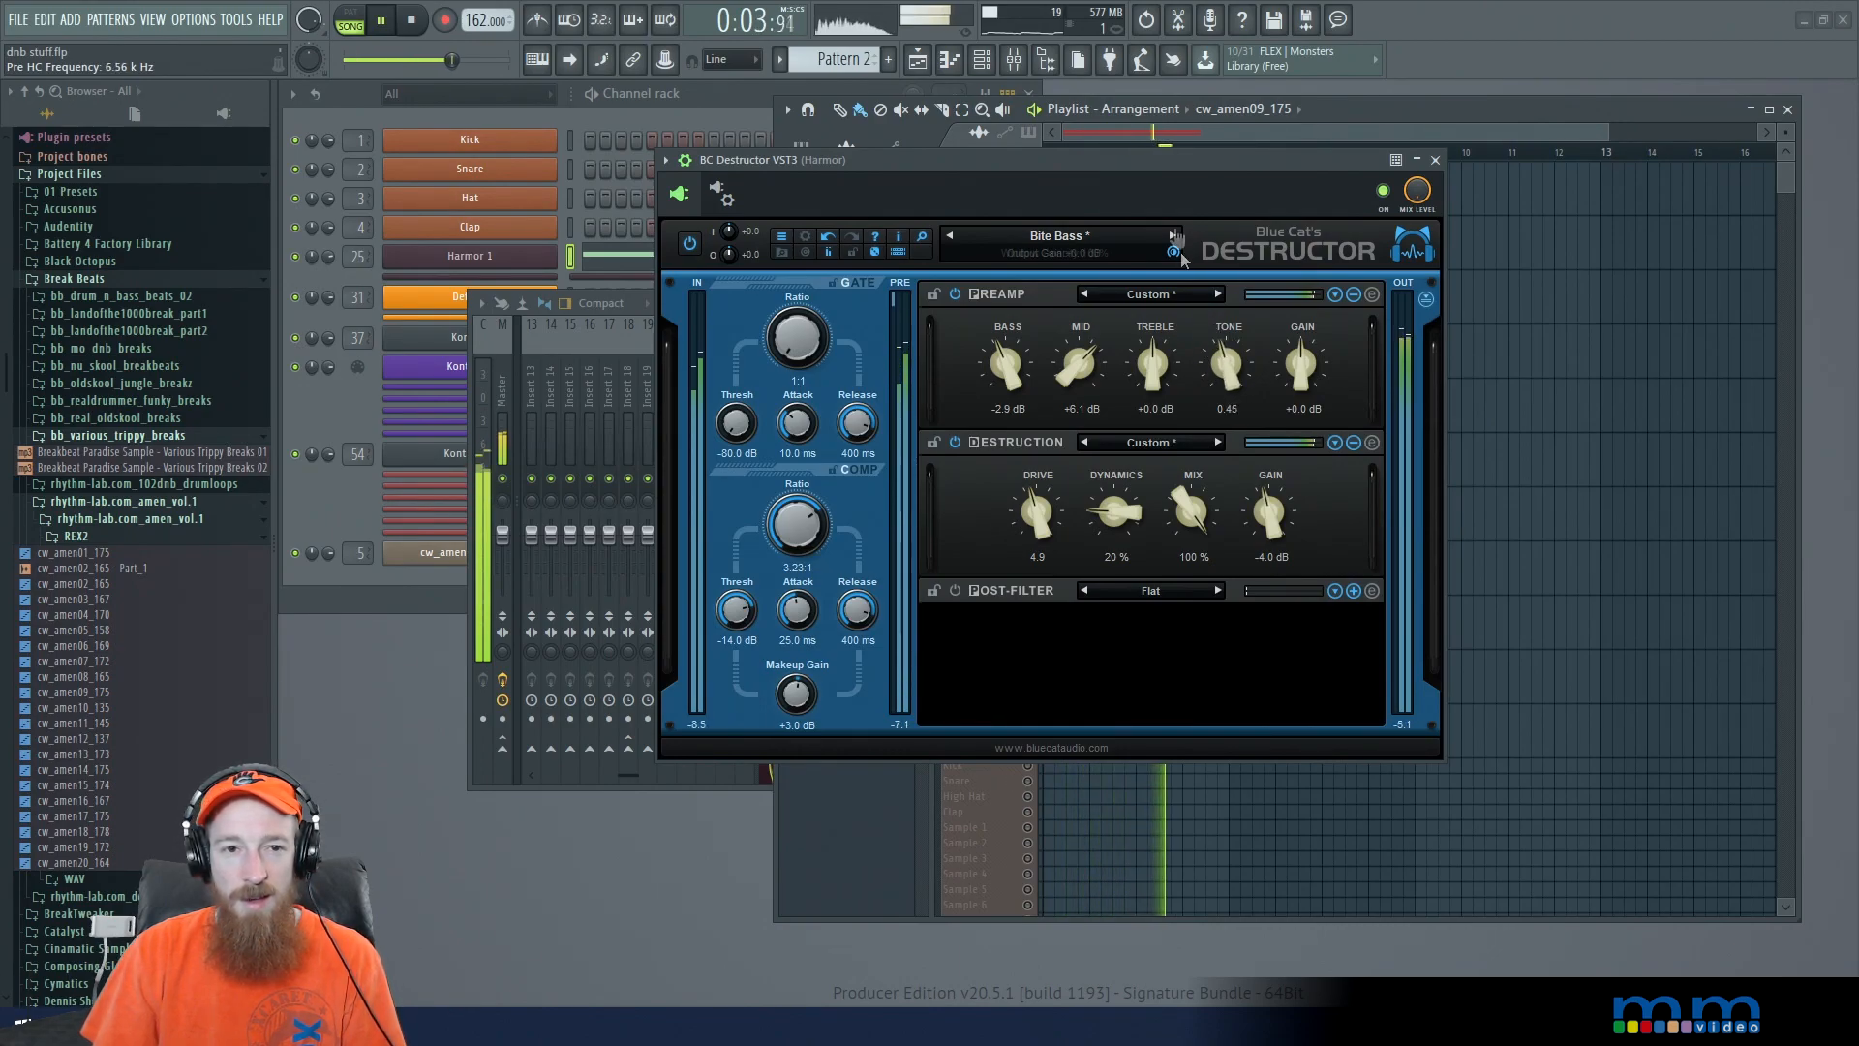
click(421, 21)
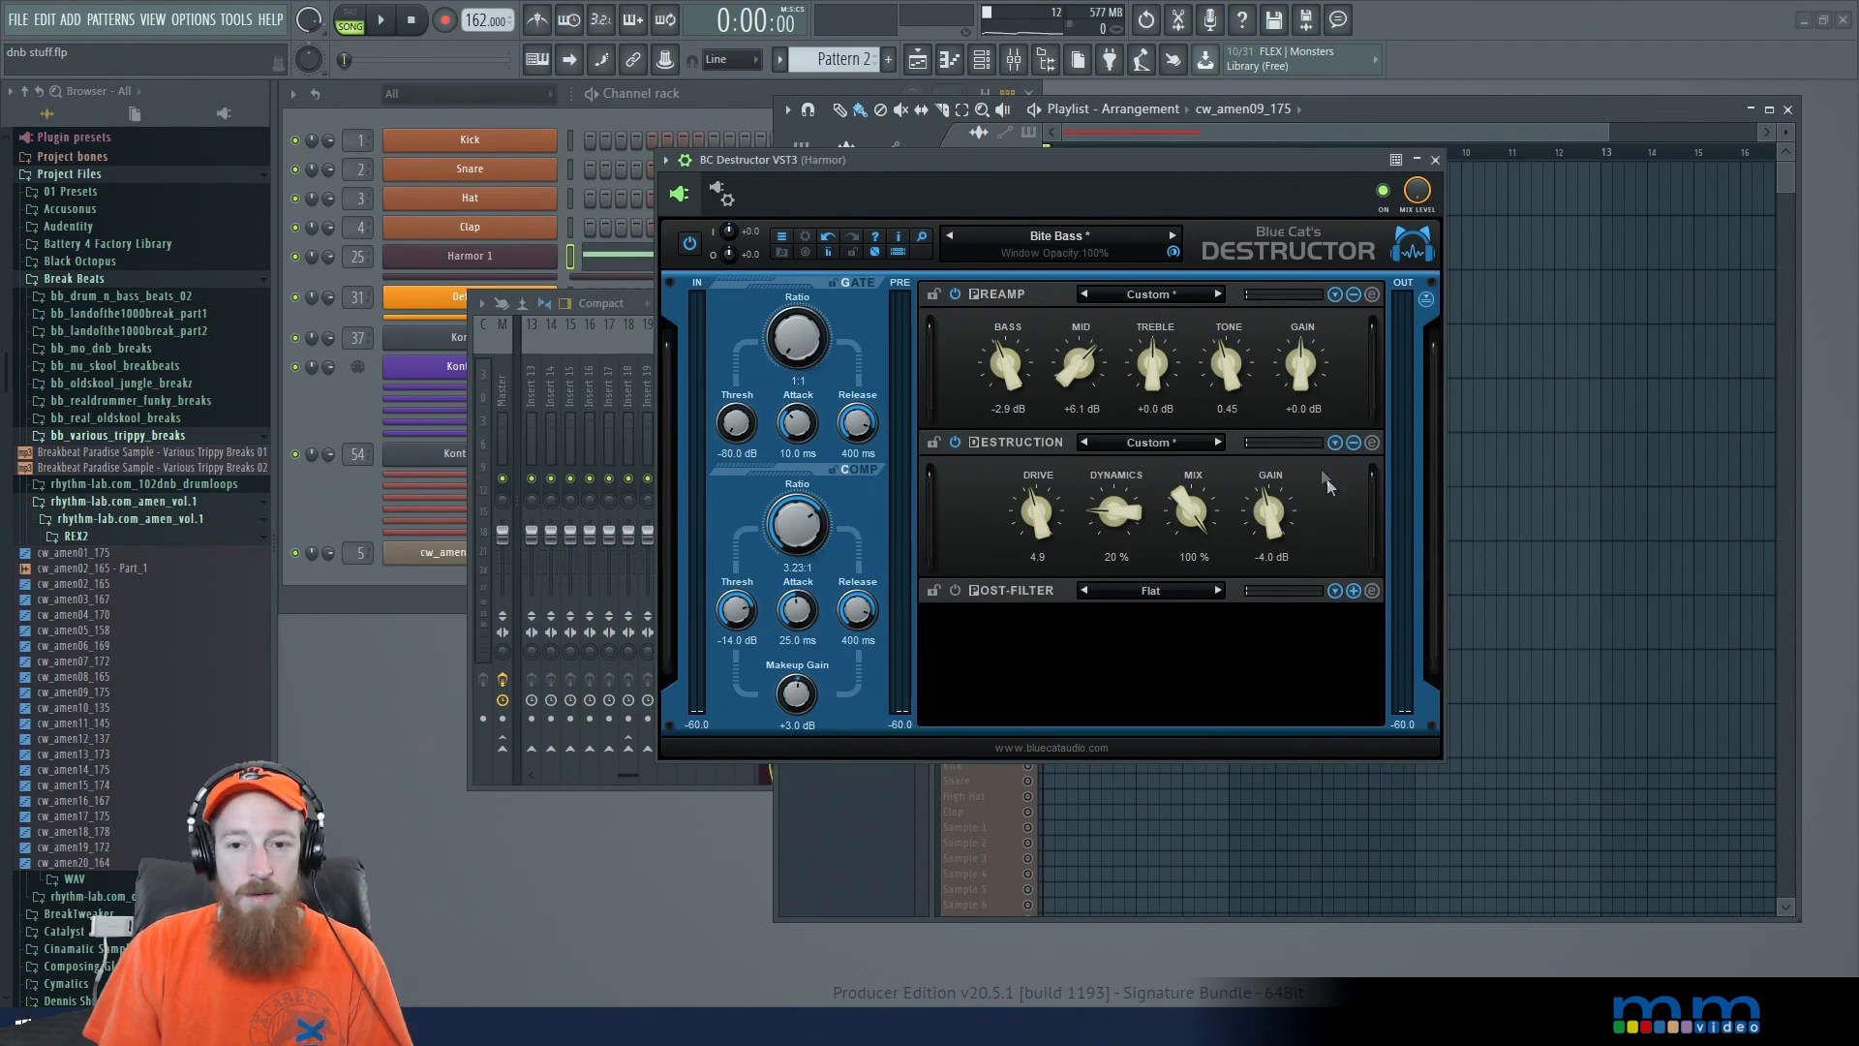
Step: Expand the Destruction section to show its Shaper curve and play the bass while watching it
click(1371, 444)
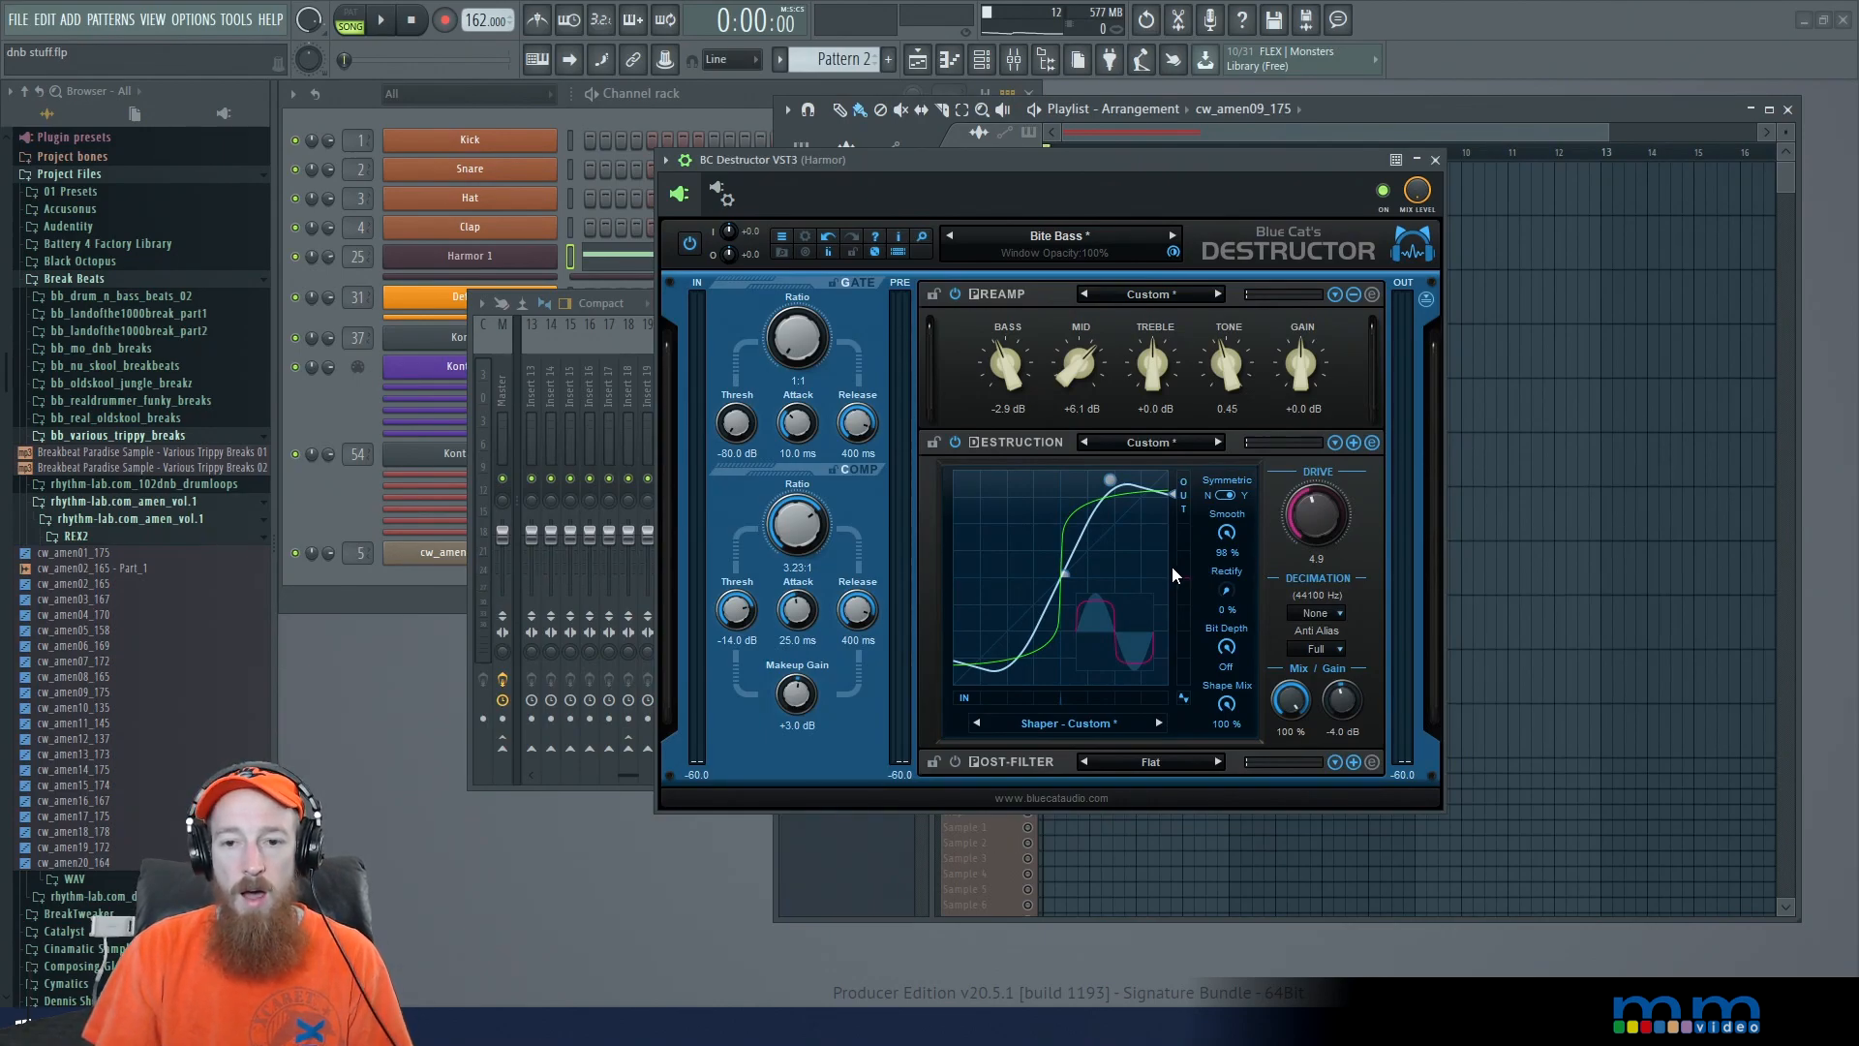
click(1374, 441)
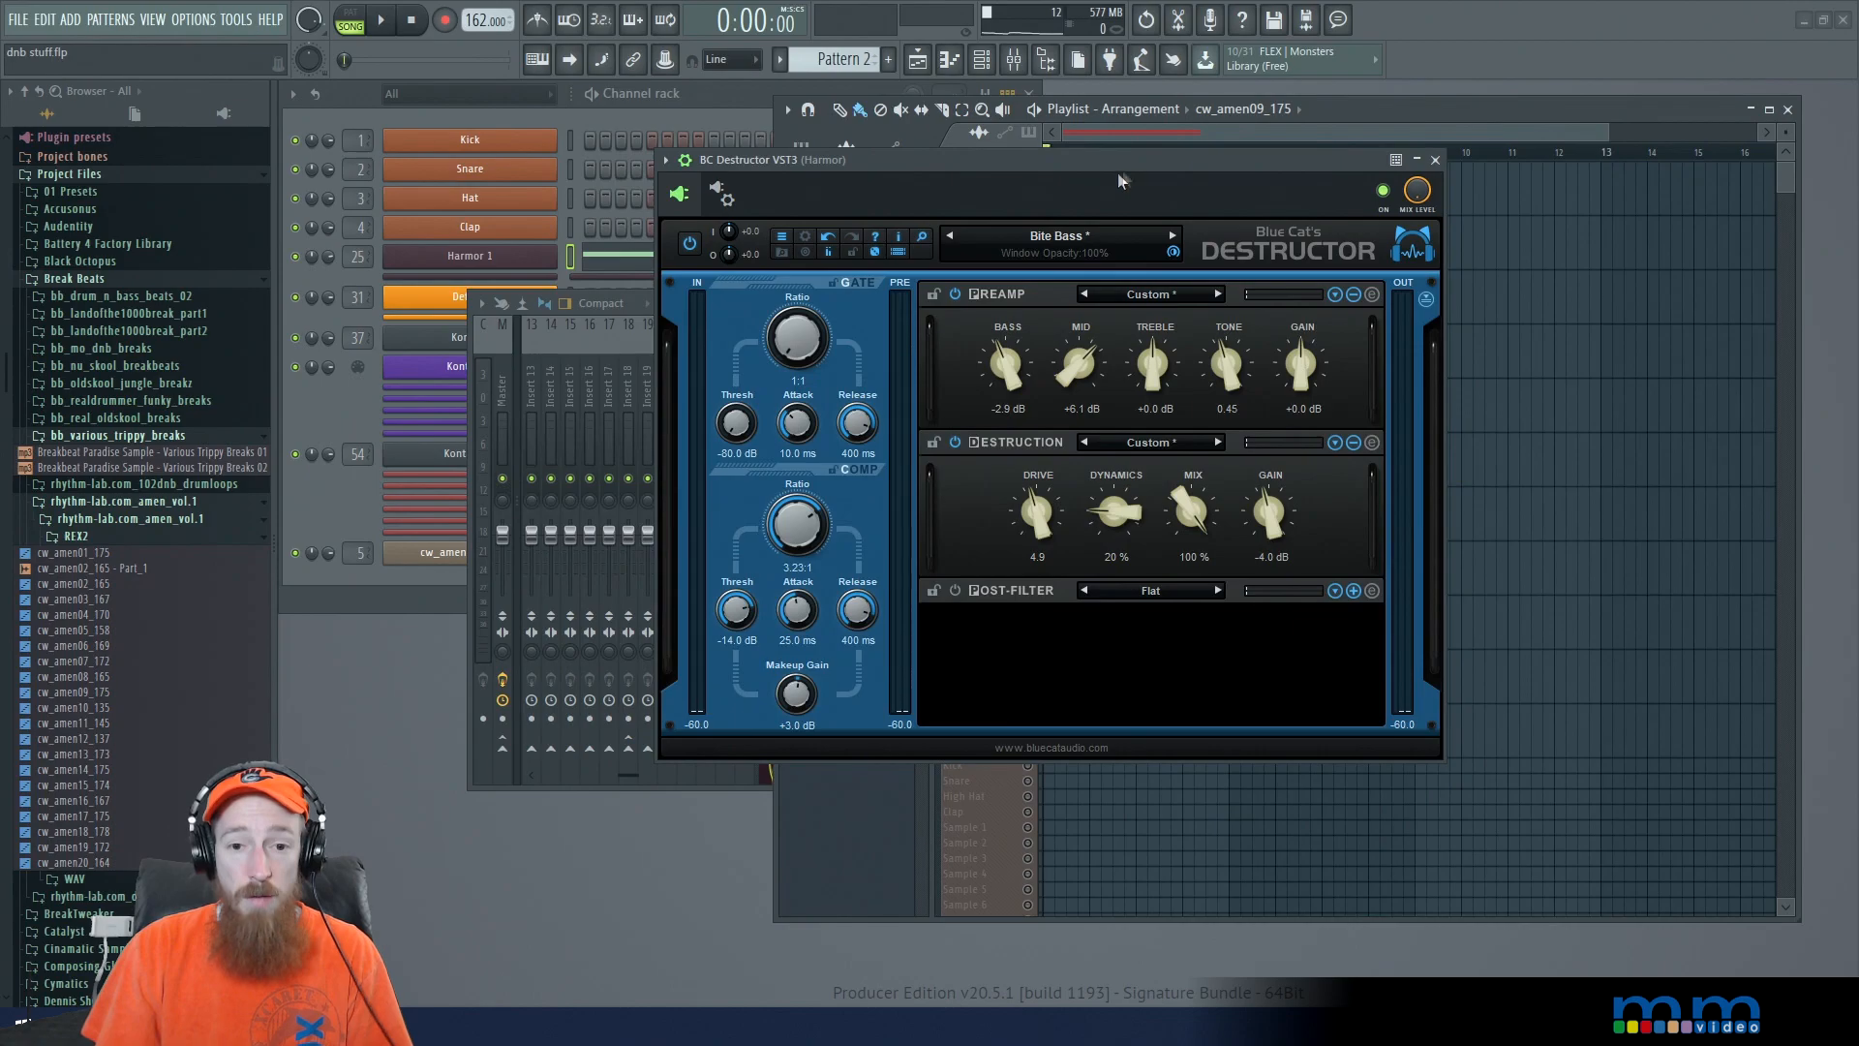
drag(1106, 165, 1118, 158)
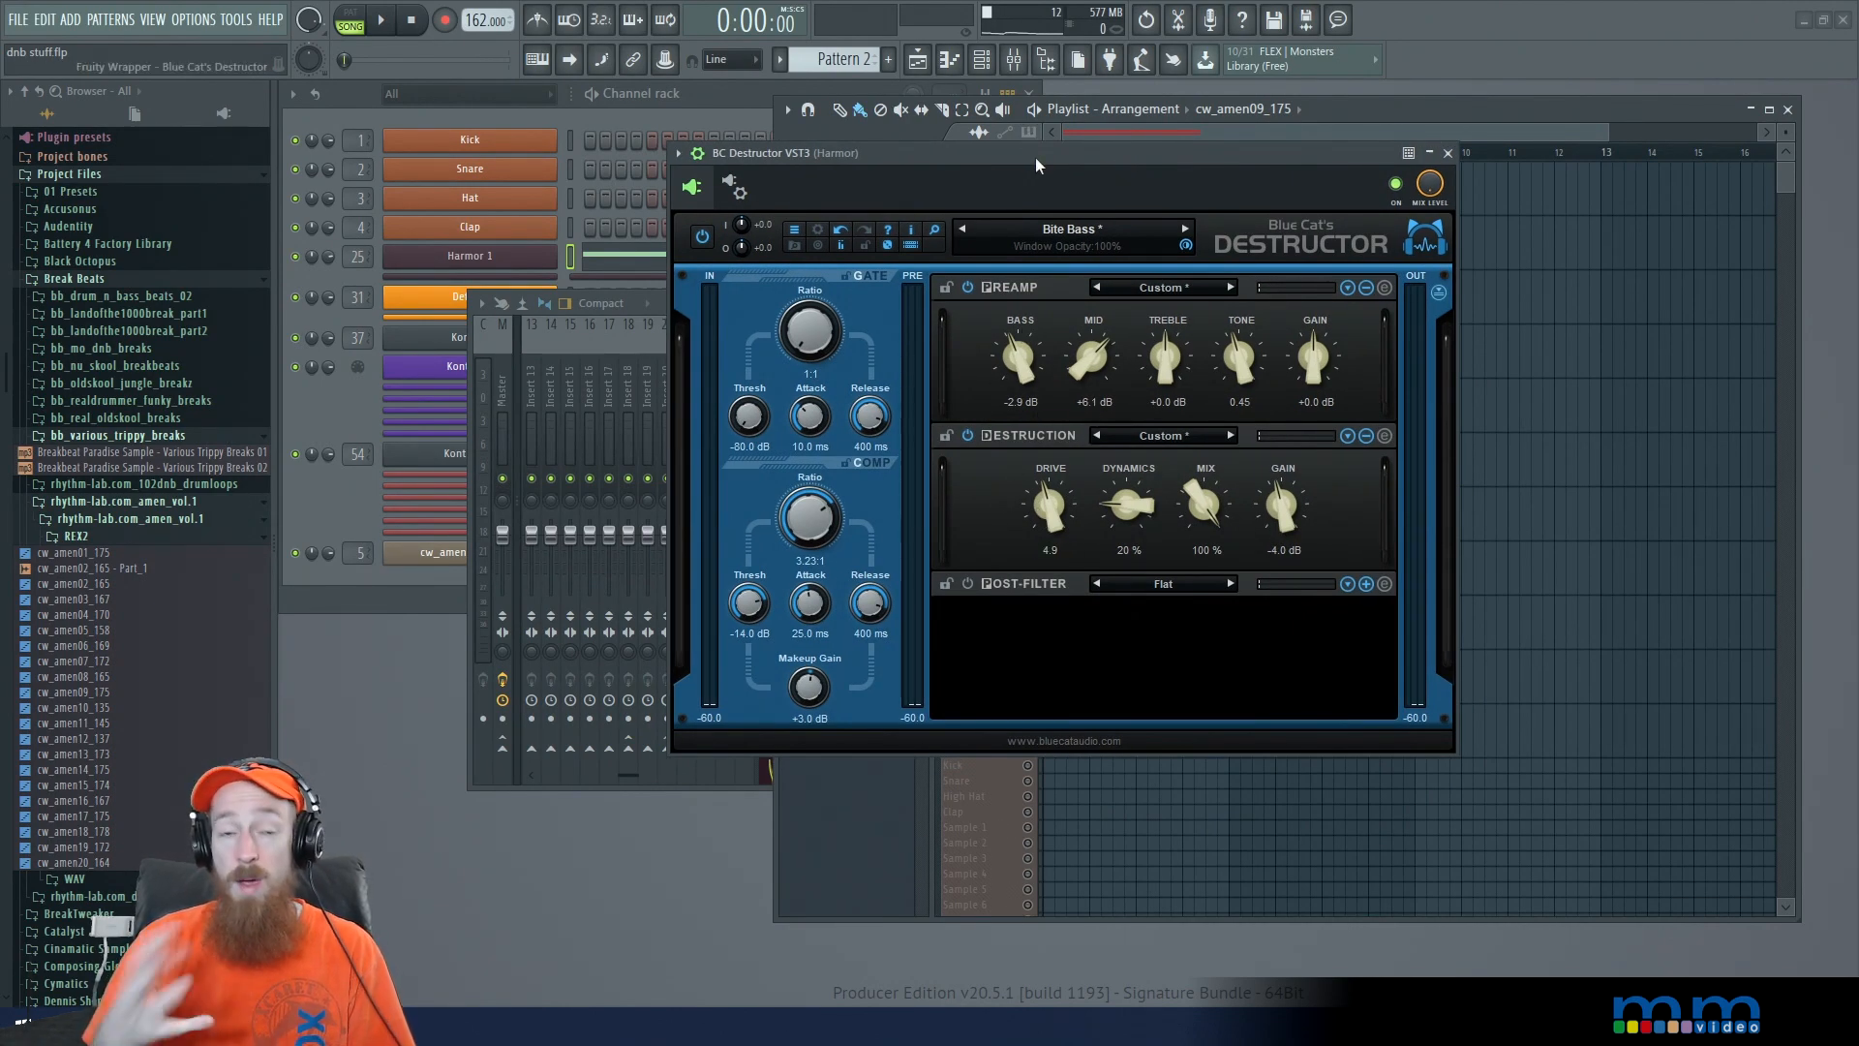
key(space)
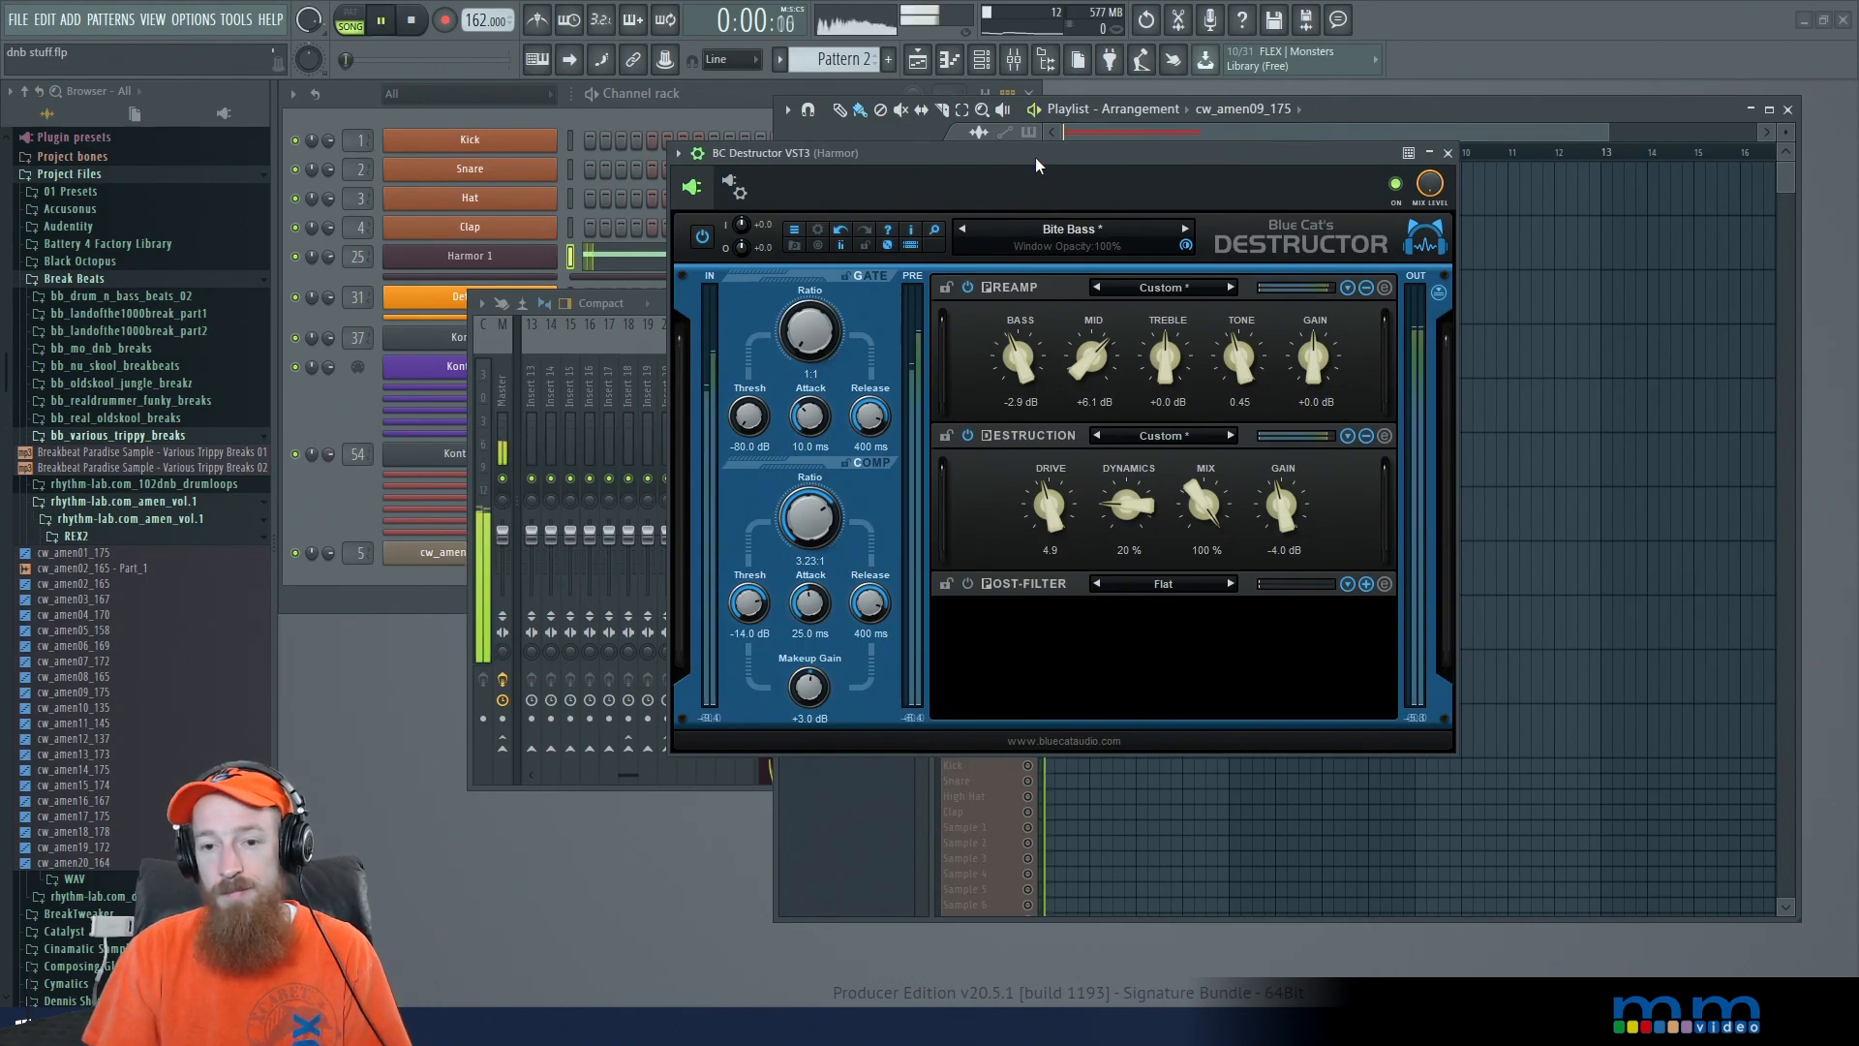
click(1365, 435)
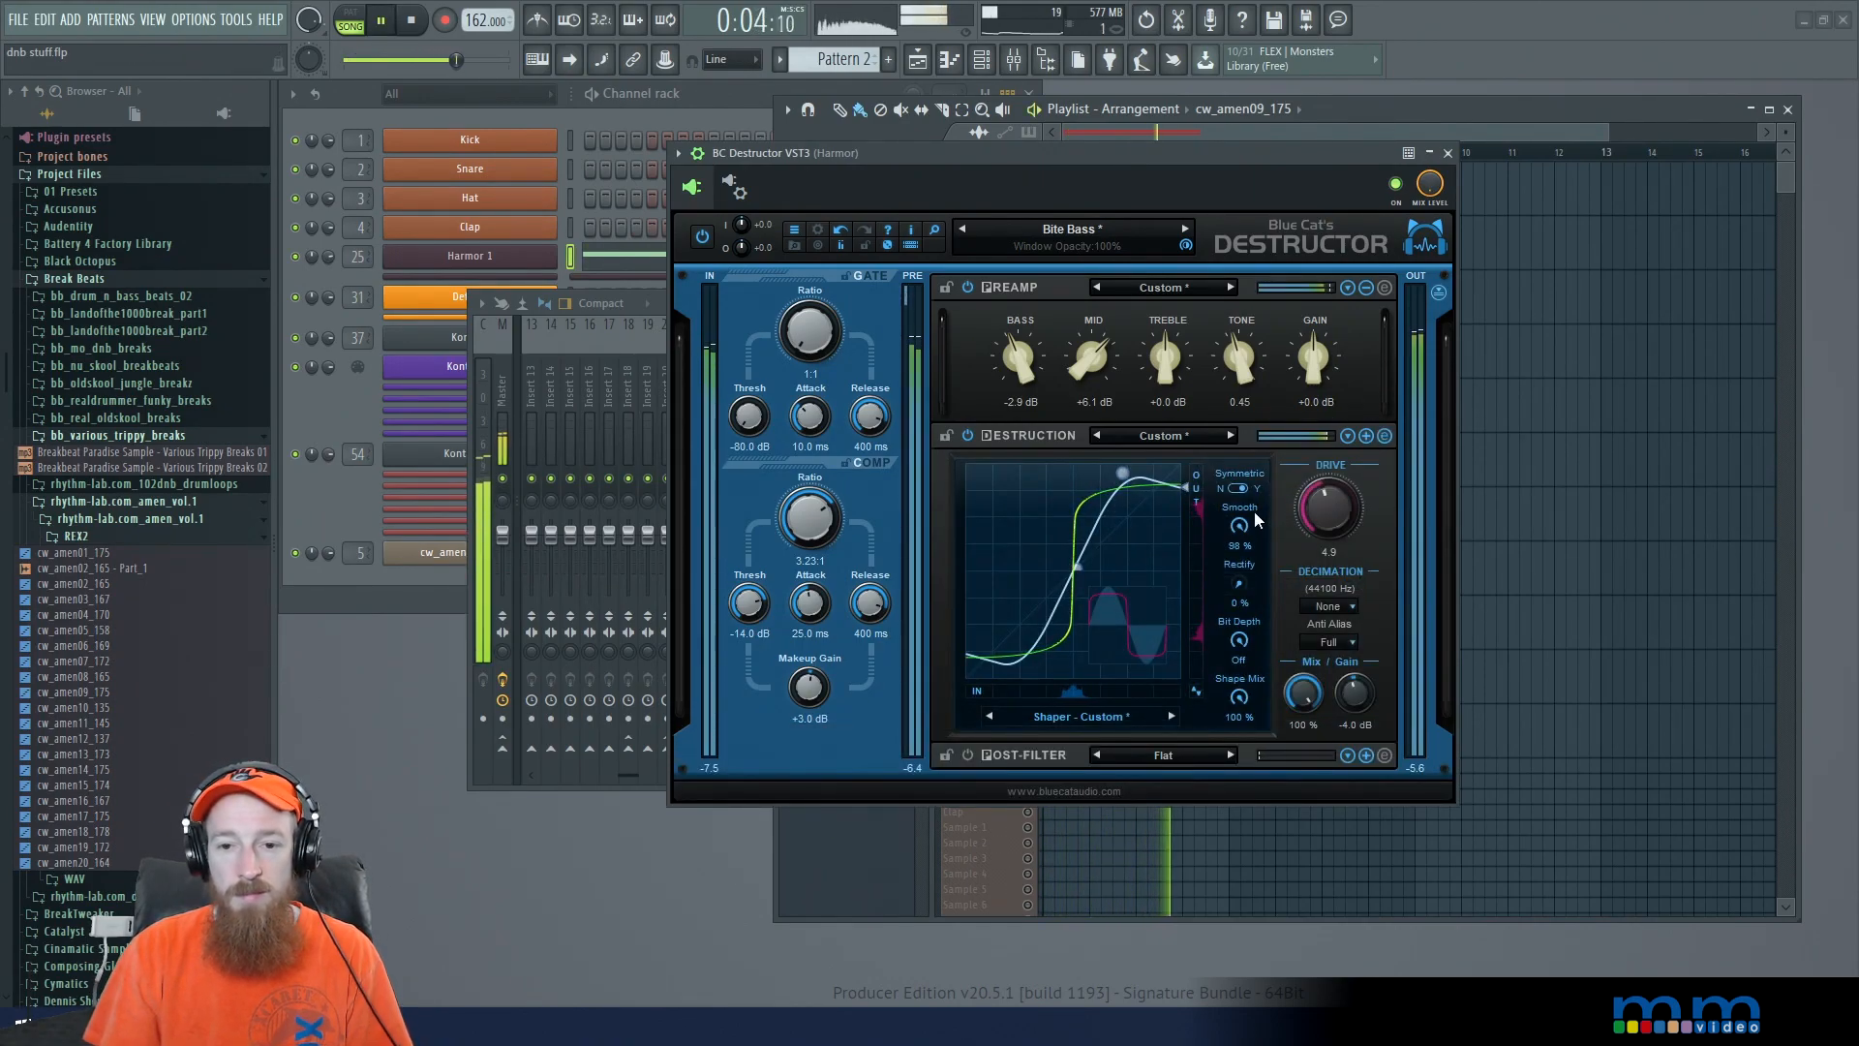
key(space)
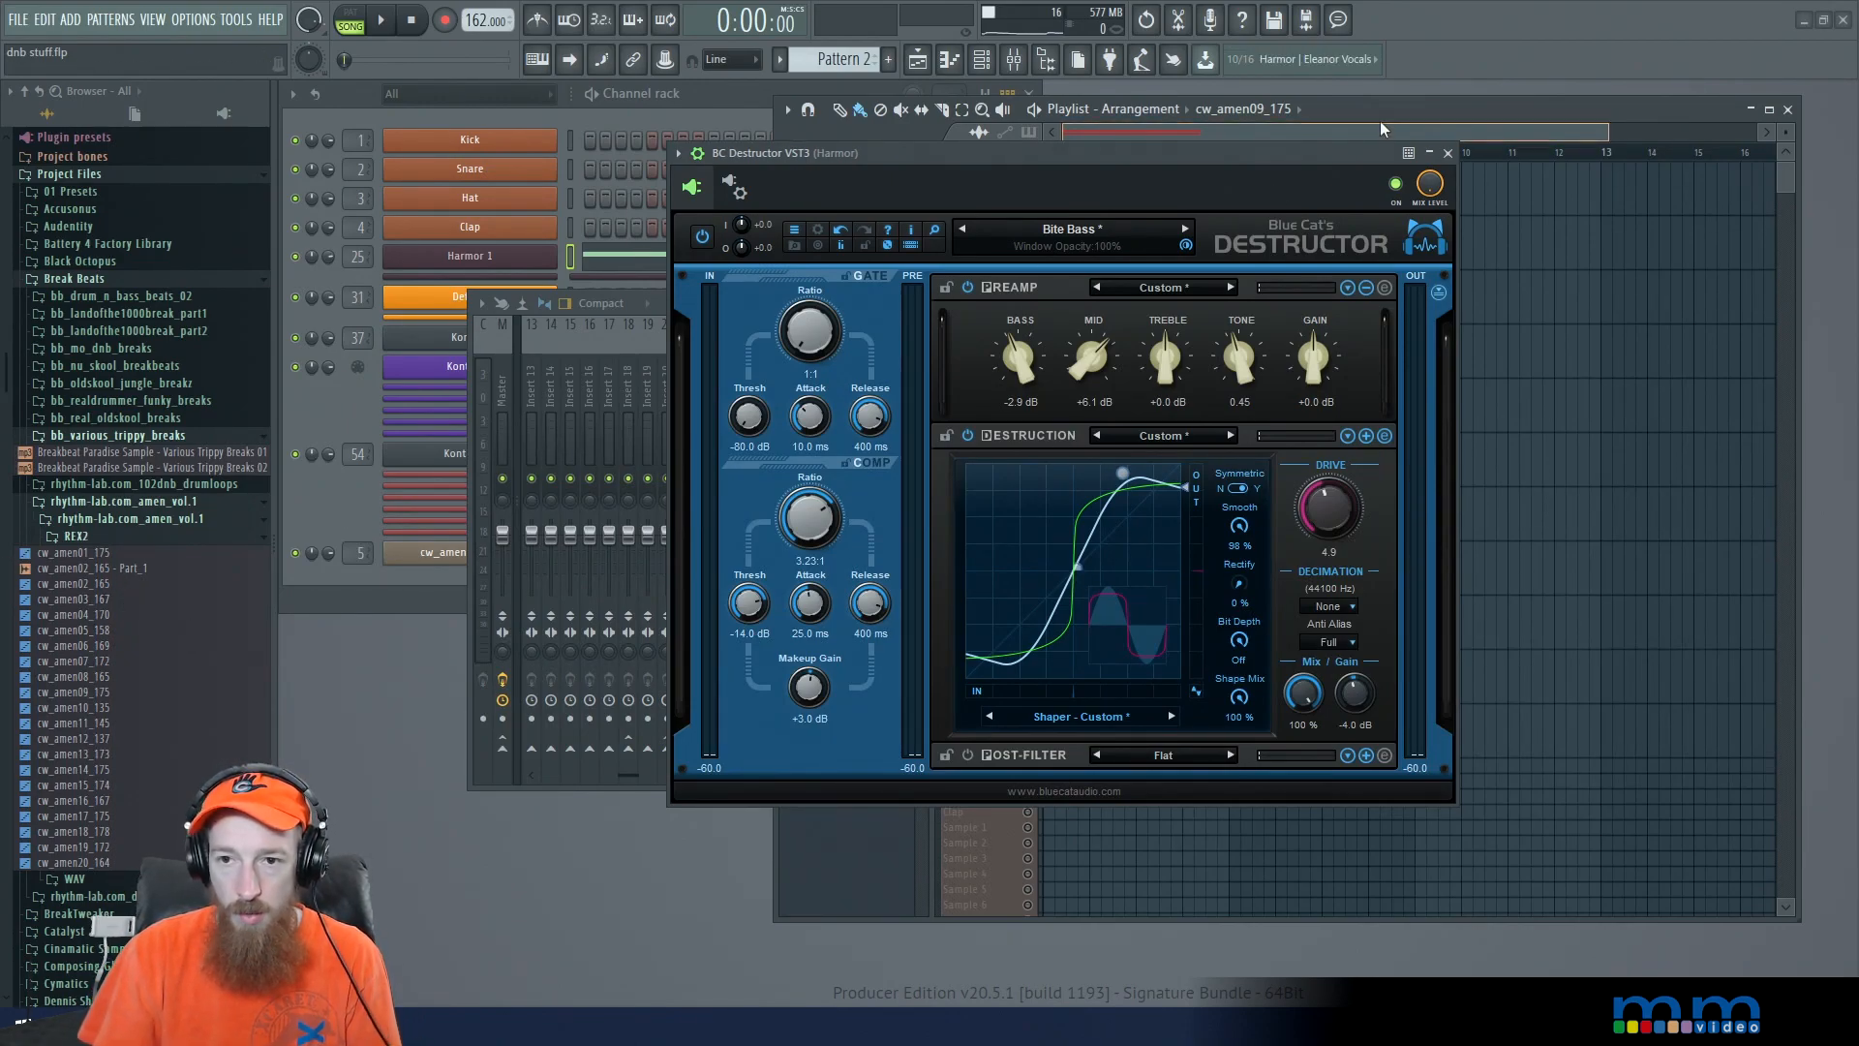
Step: Unmute the amen break's Extra 1 track in the playlist and close Harmor's Destructor
drag(1307, 150, 1089, 291)
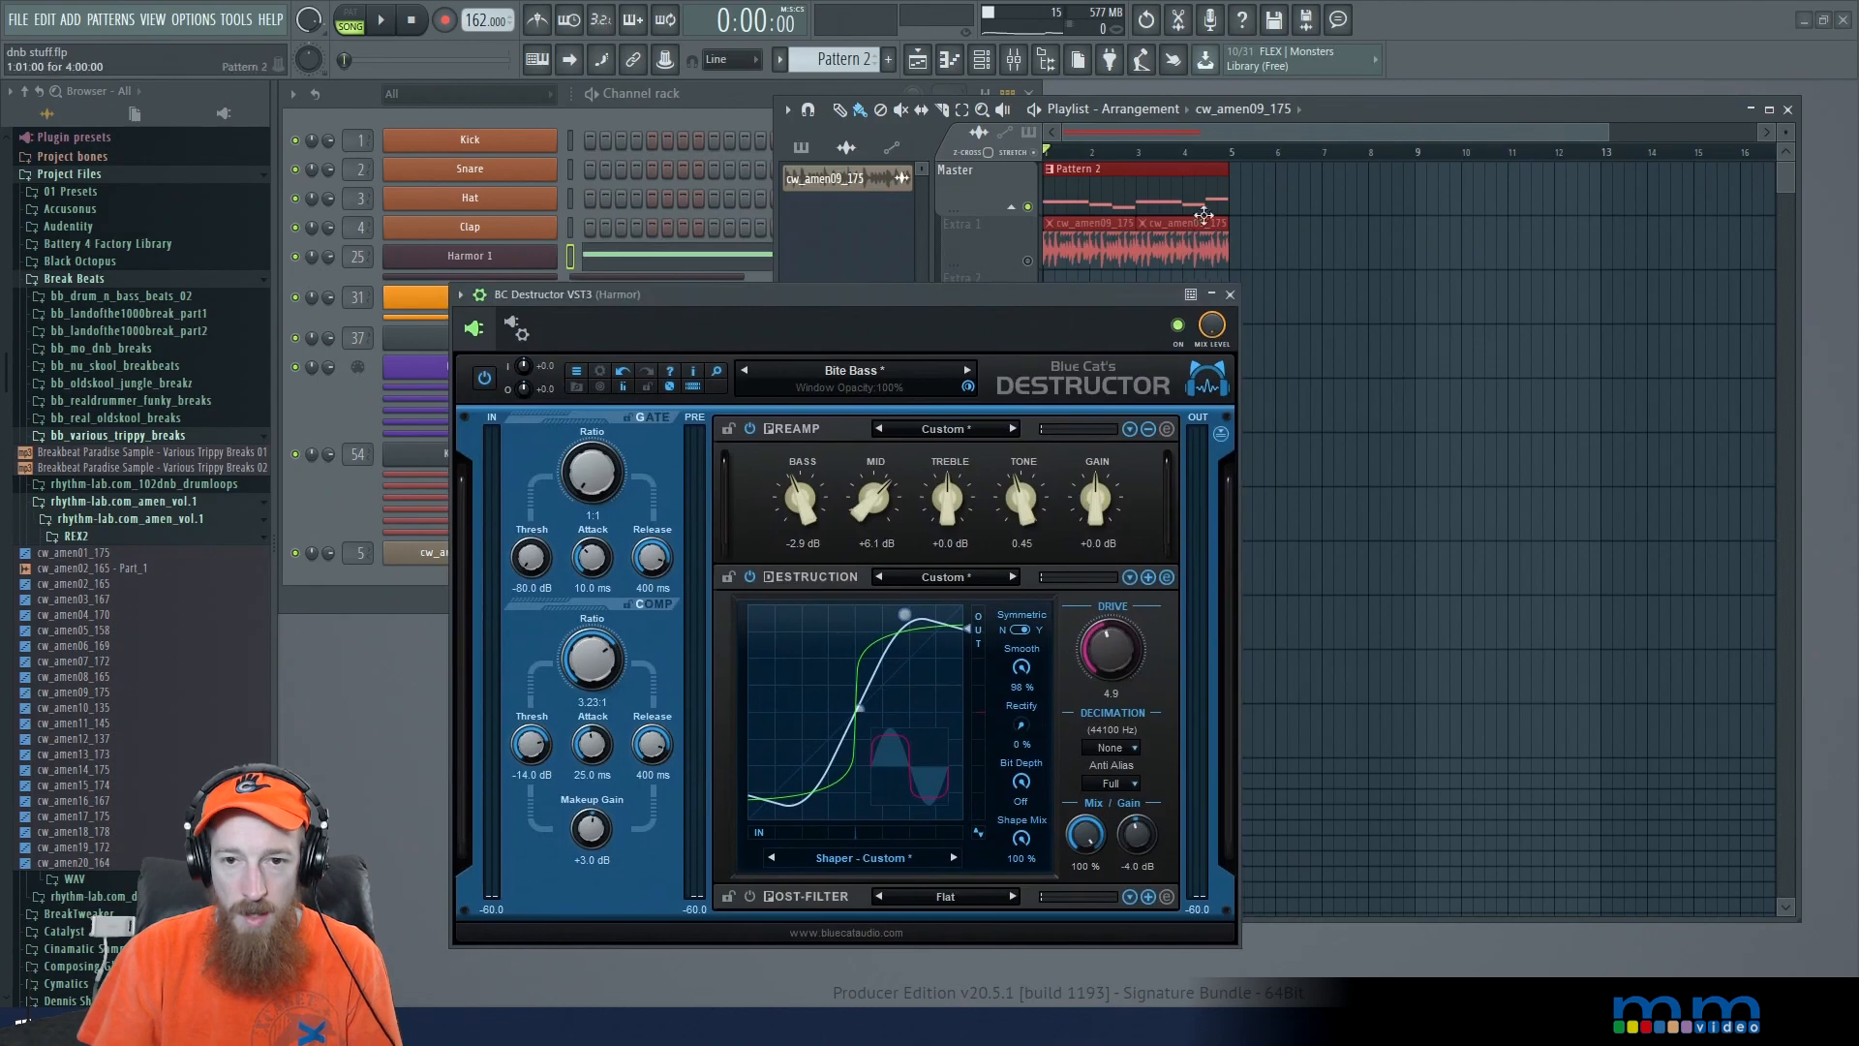
click(1027, 261)
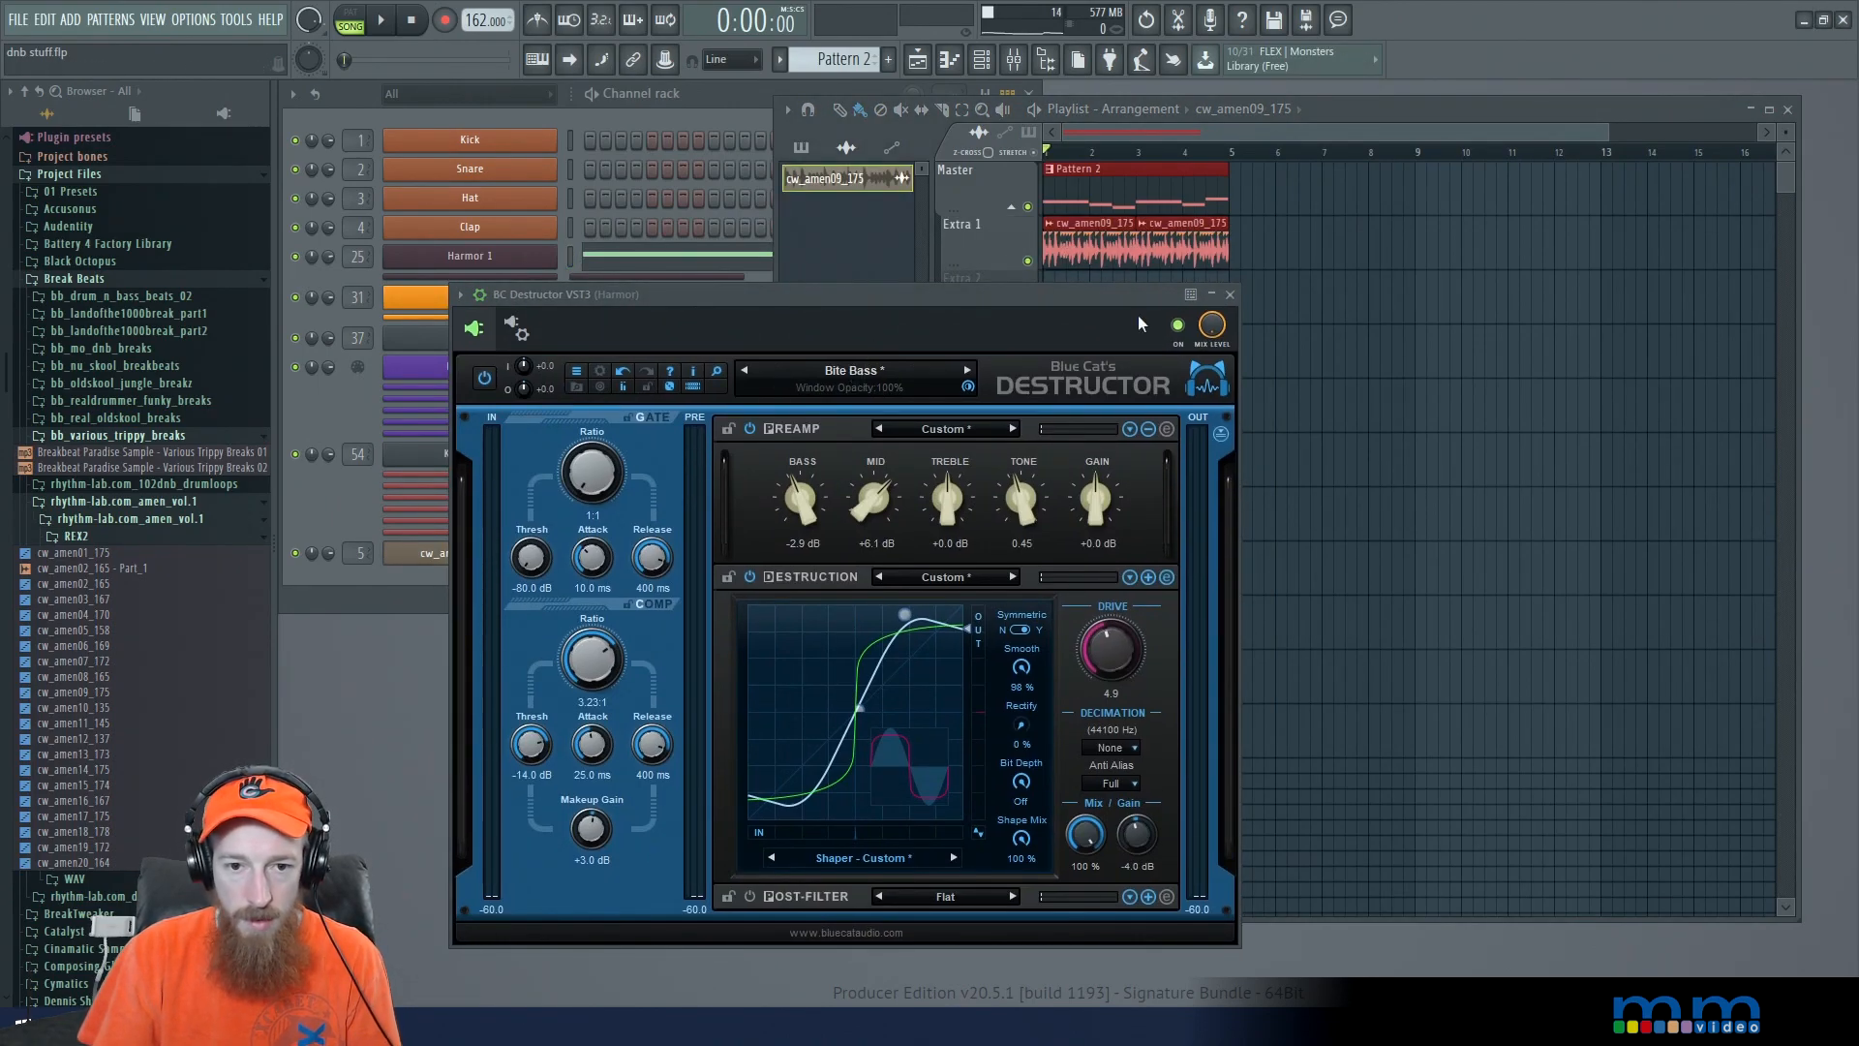
click(1231, 294)
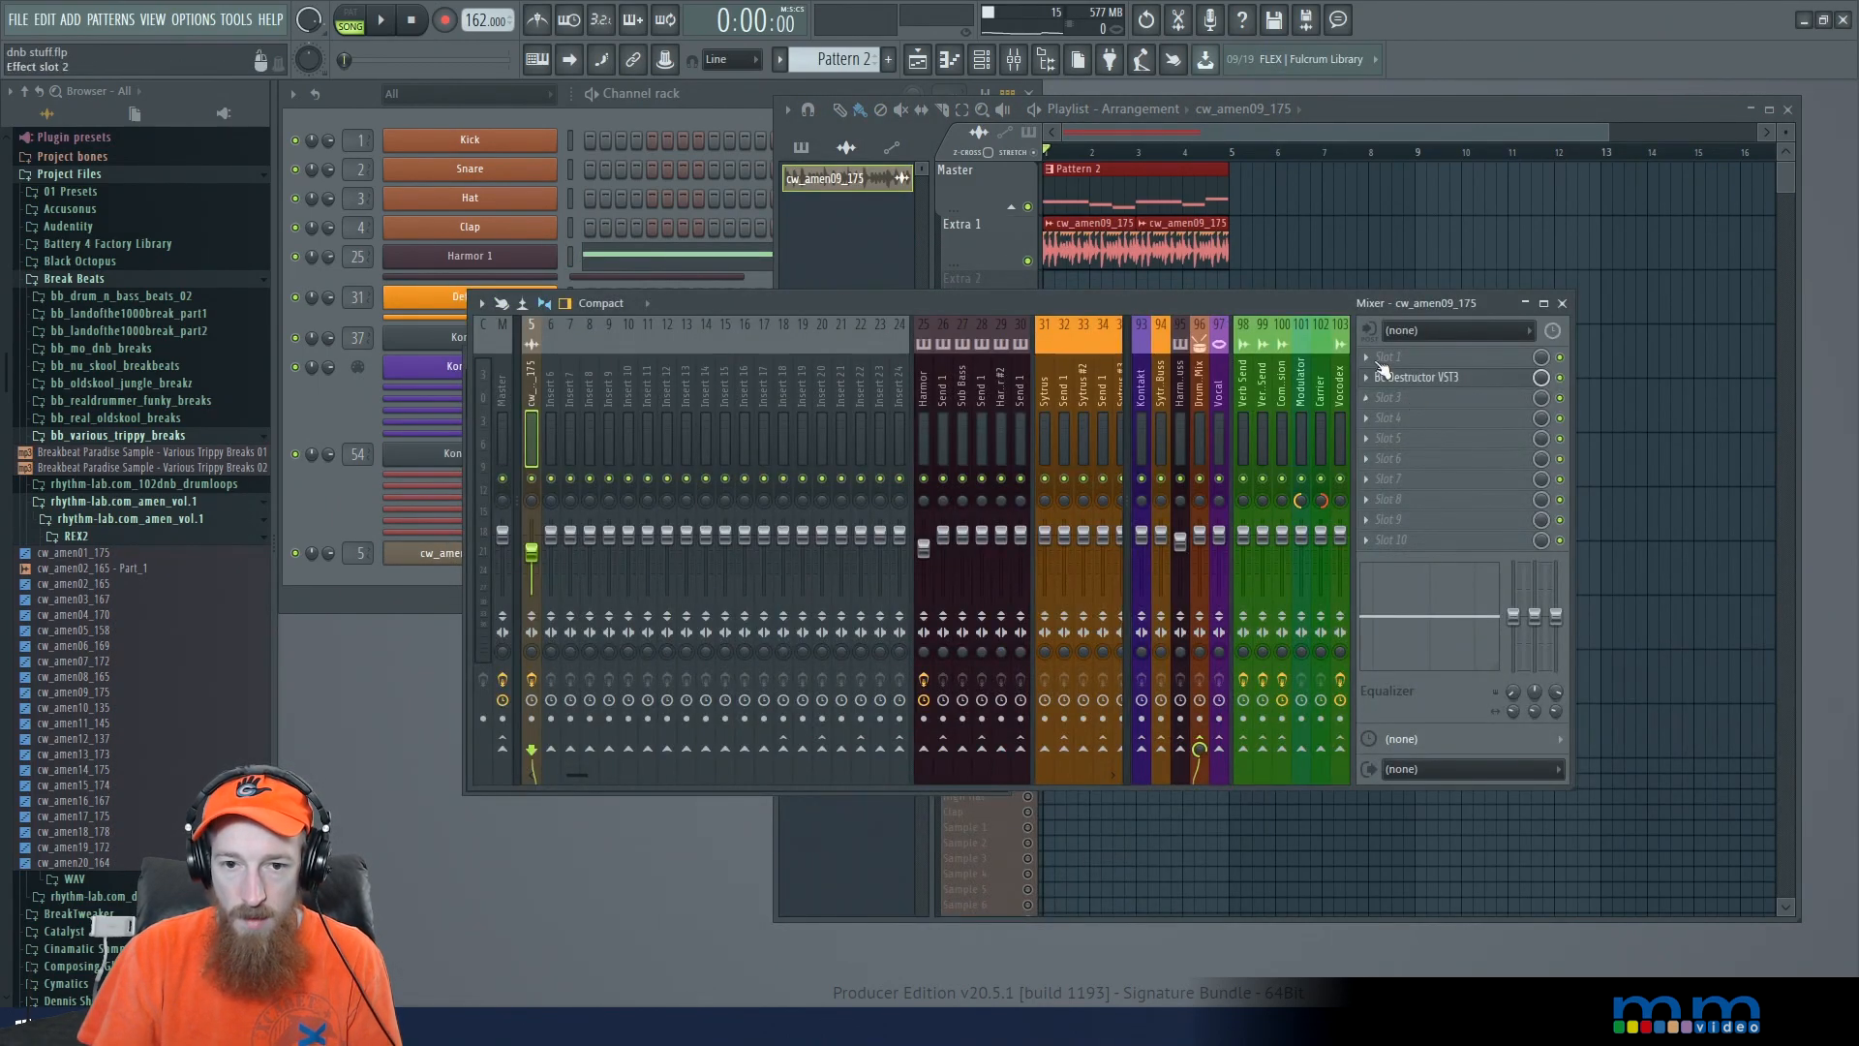
Step: Open the cw_amen09_175 sample in Edison and examine the waveform cycles after Marker #12 up close
double_click(1158, 249)
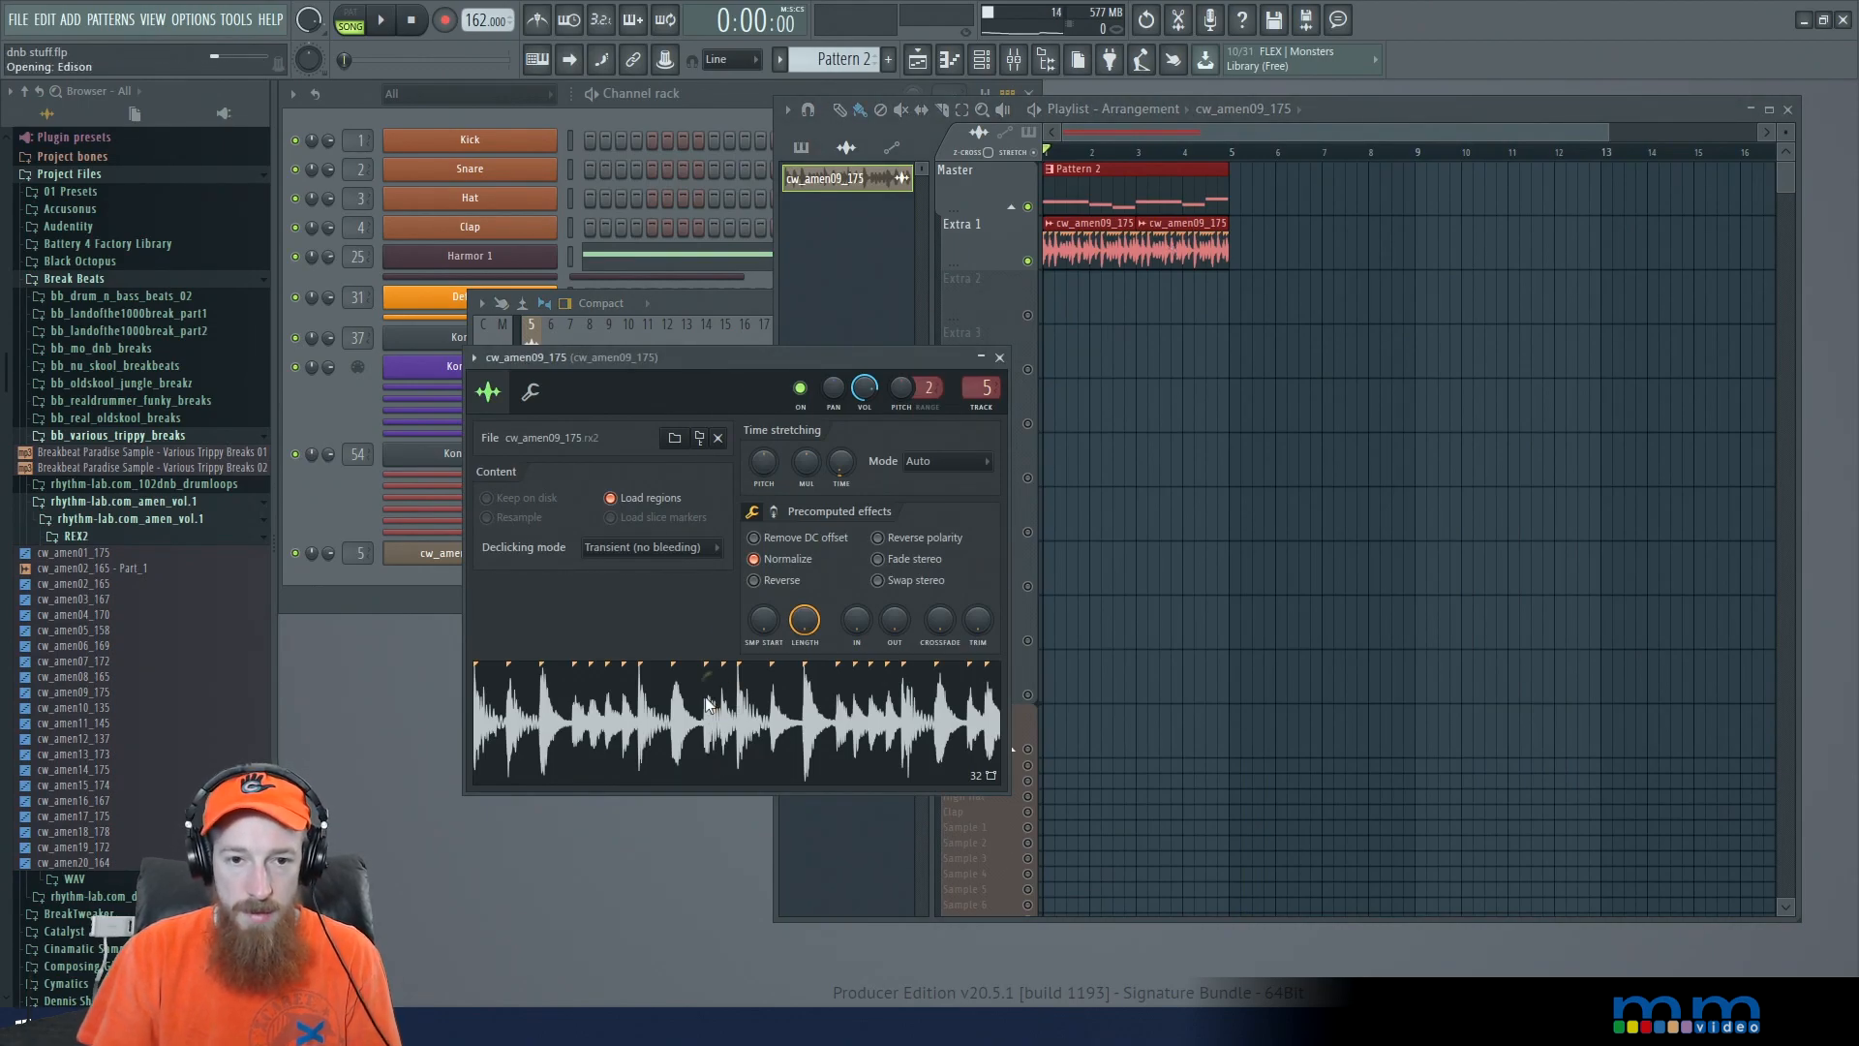
double_click(712, 734)
scroll(670, 507, up, 8)
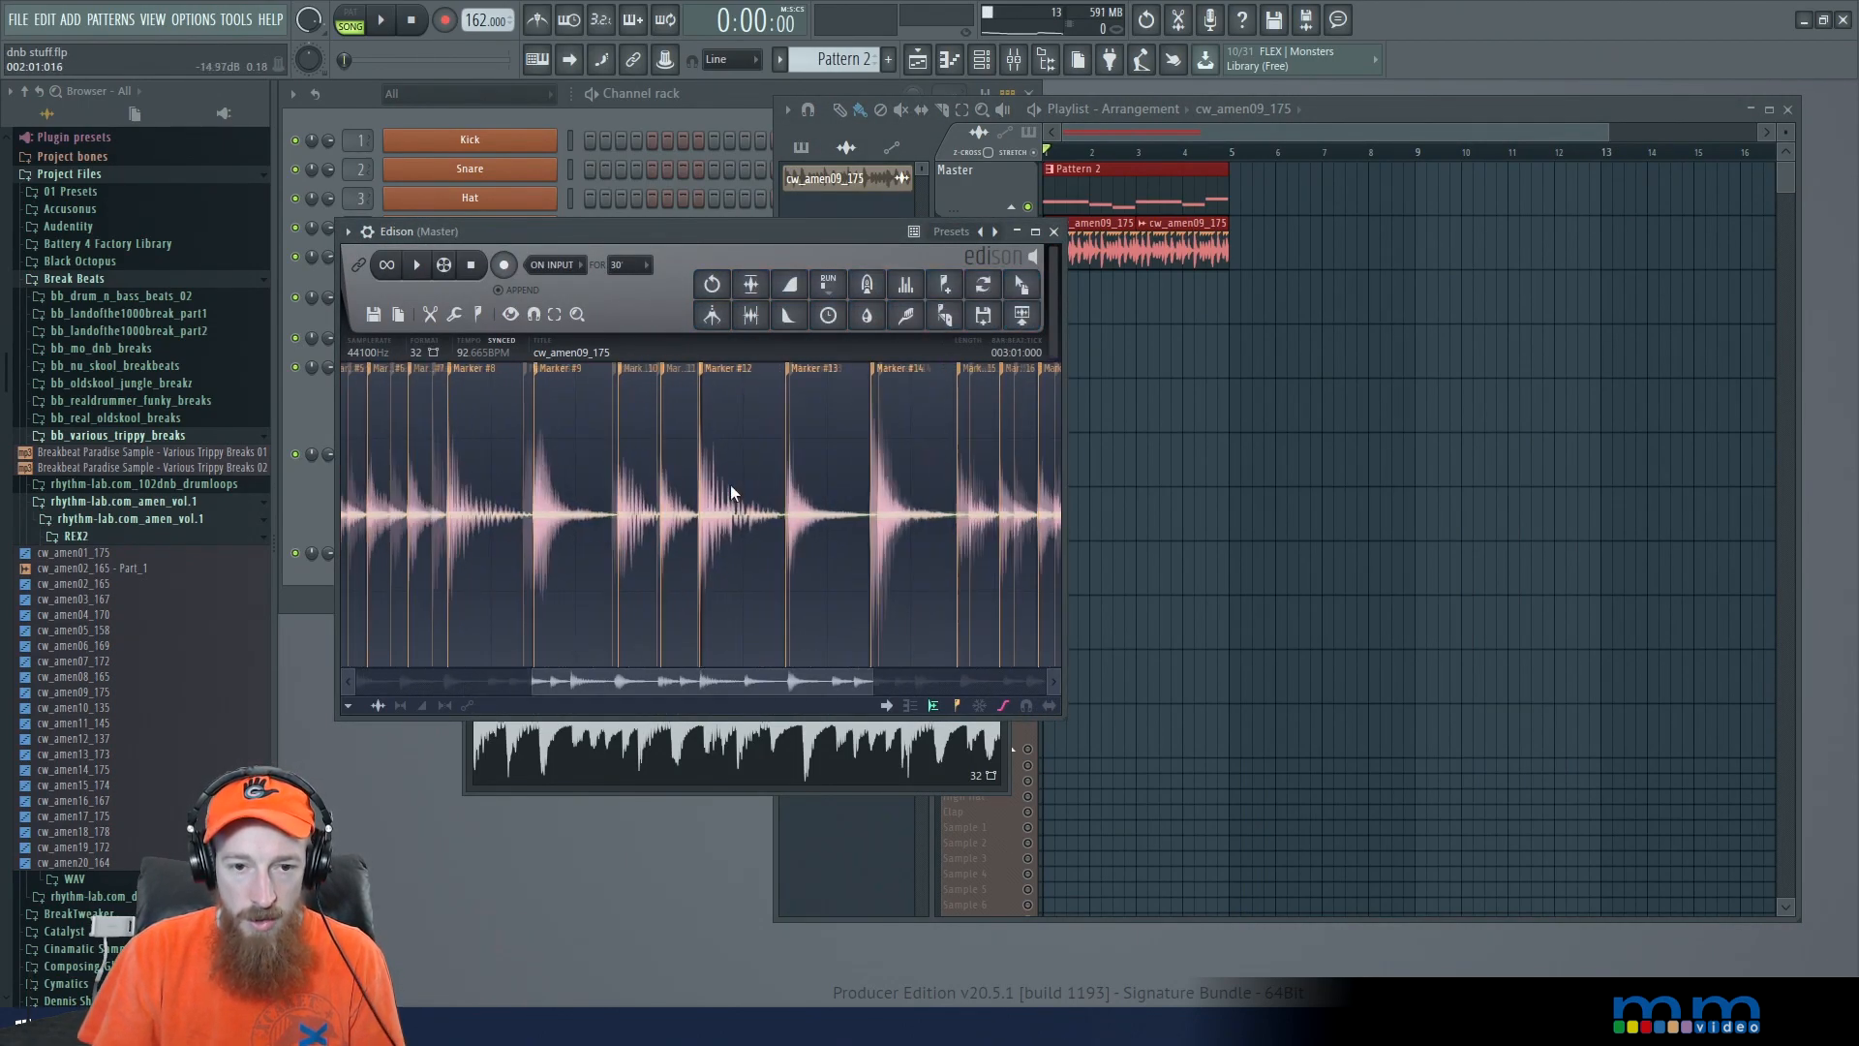
scroll(666, 510, up, 2)
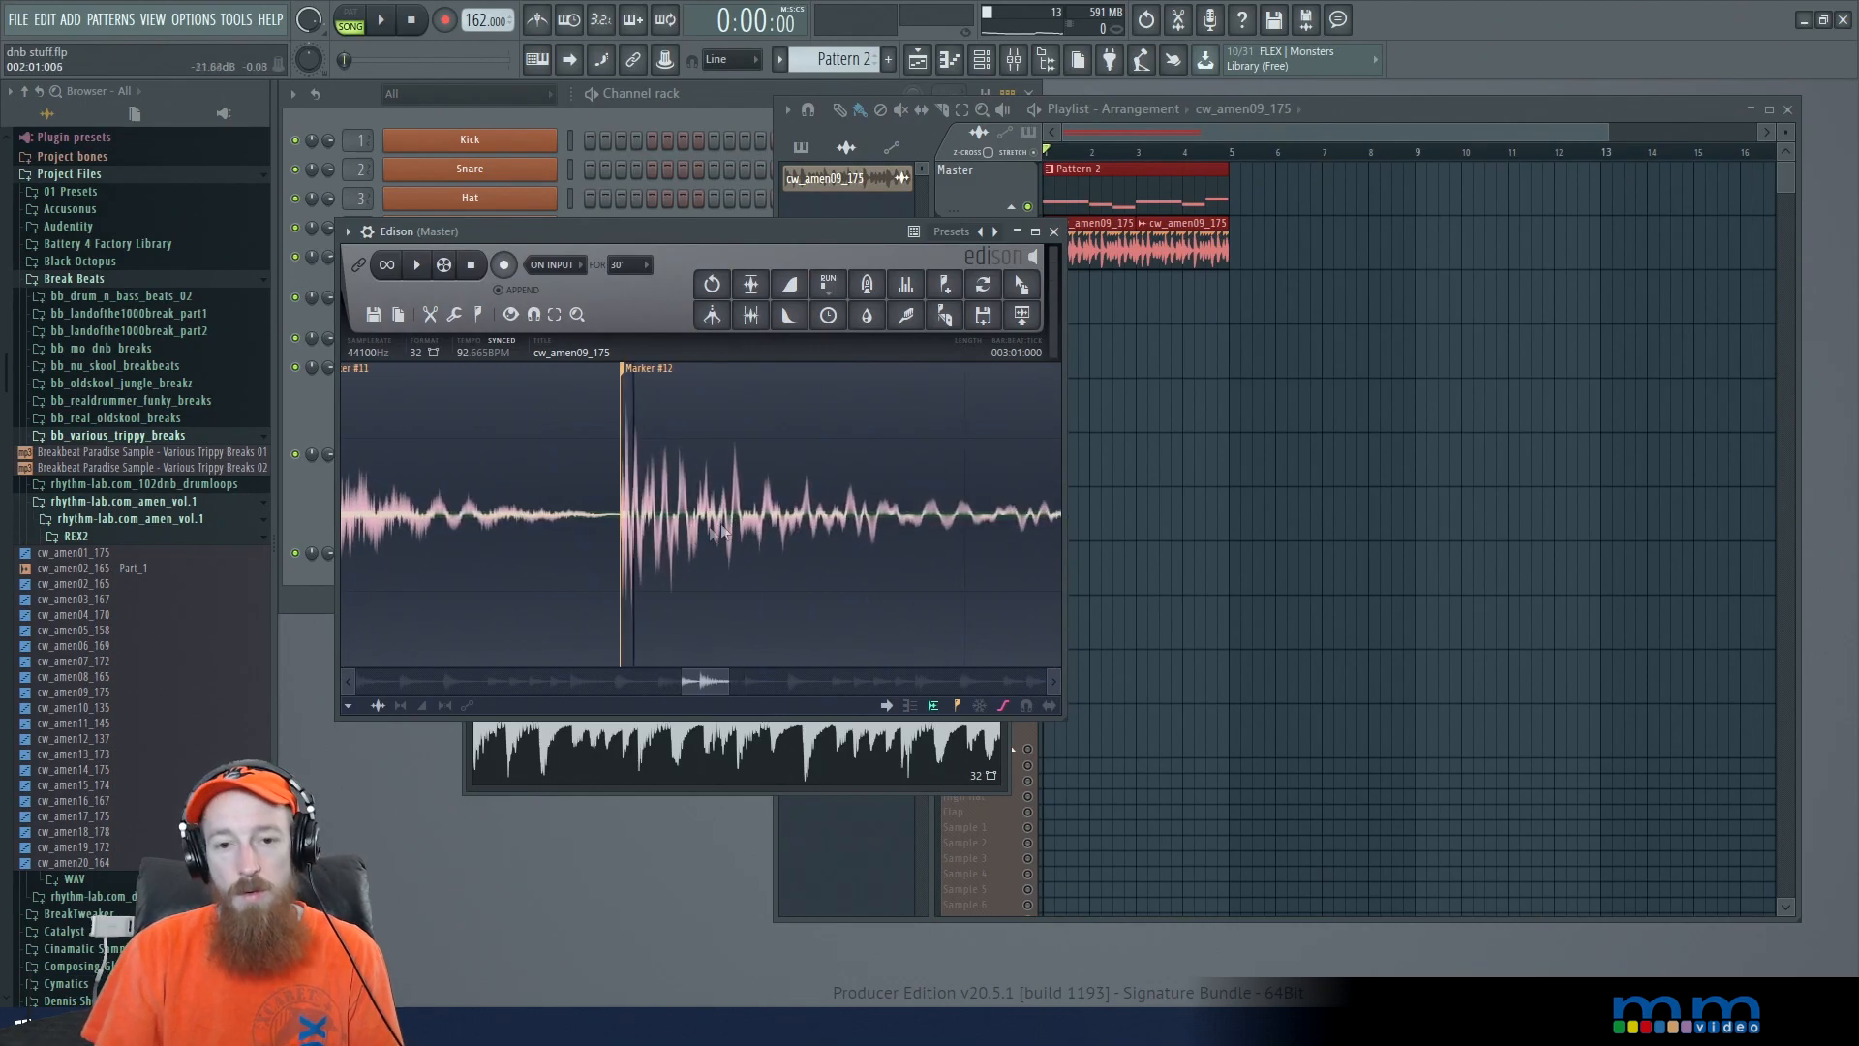
scroll(859, 511, up, 6)
scroll(870, 511, up, 5)
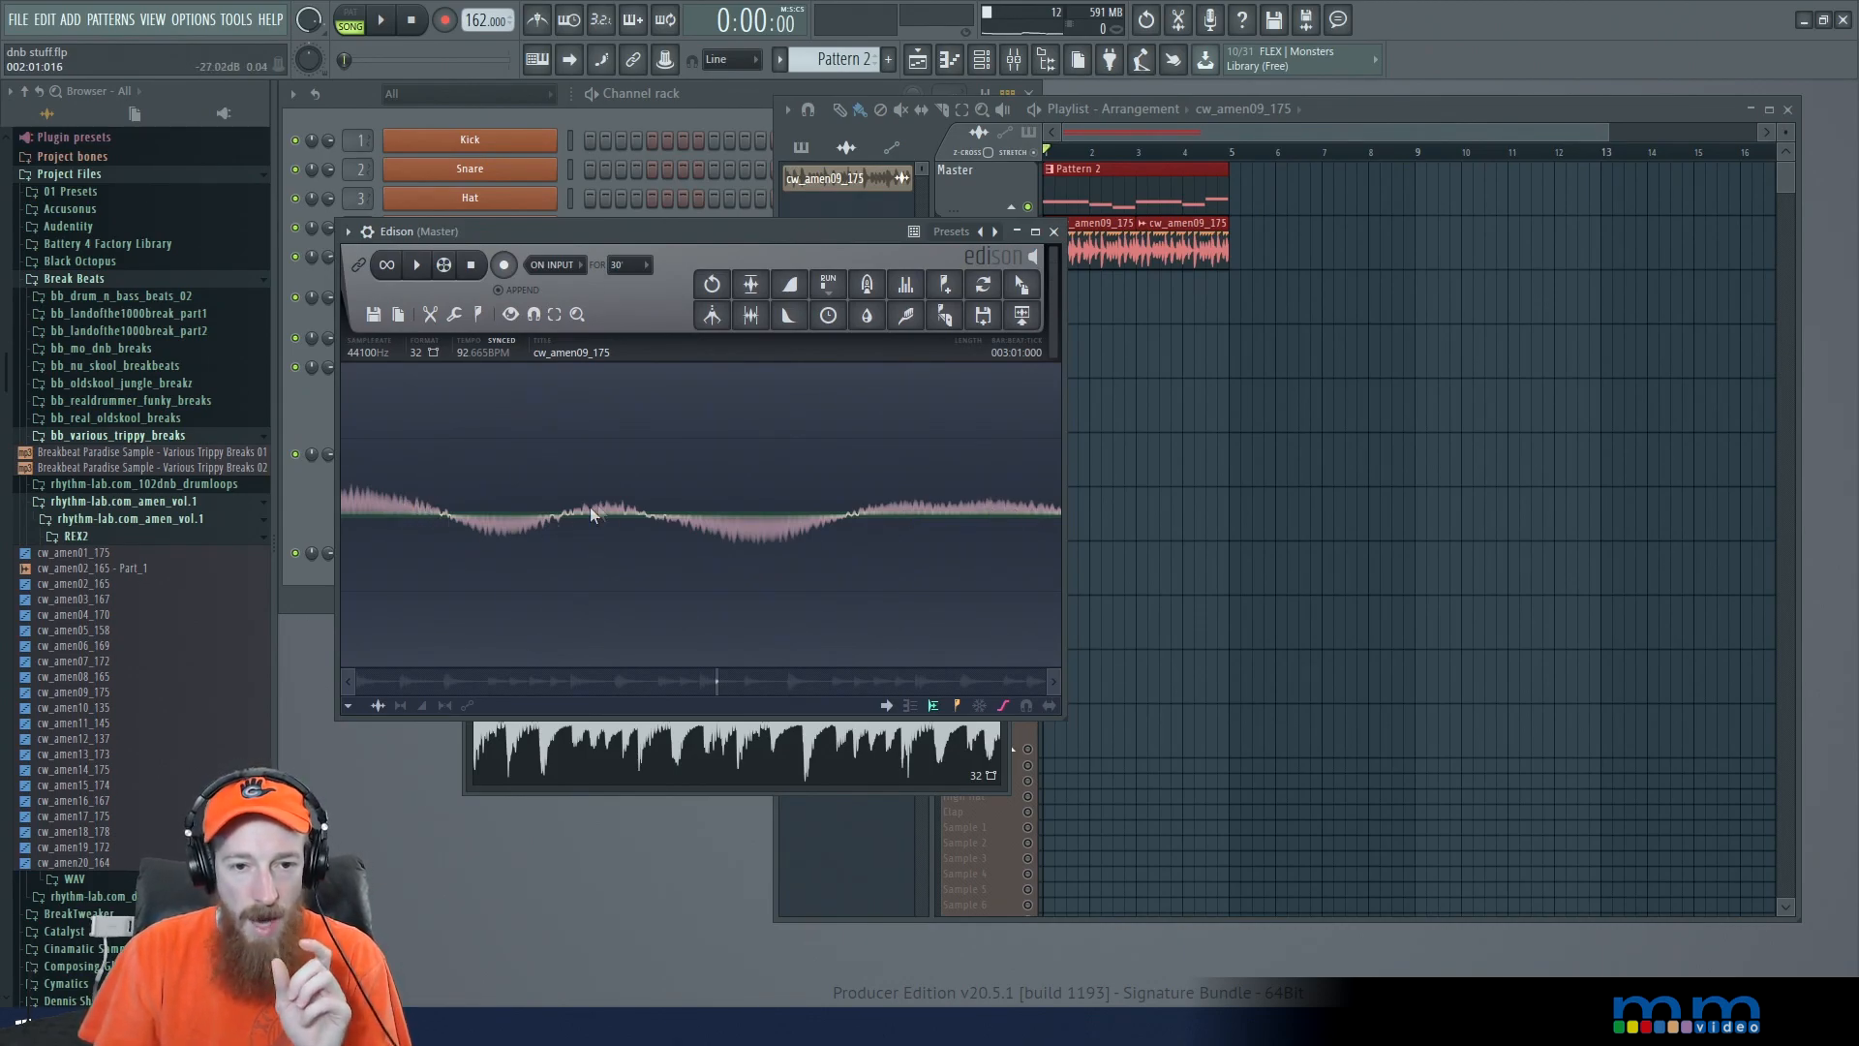
scroll(595, 499, up, 6)
scroll(601, 504, down, 2)
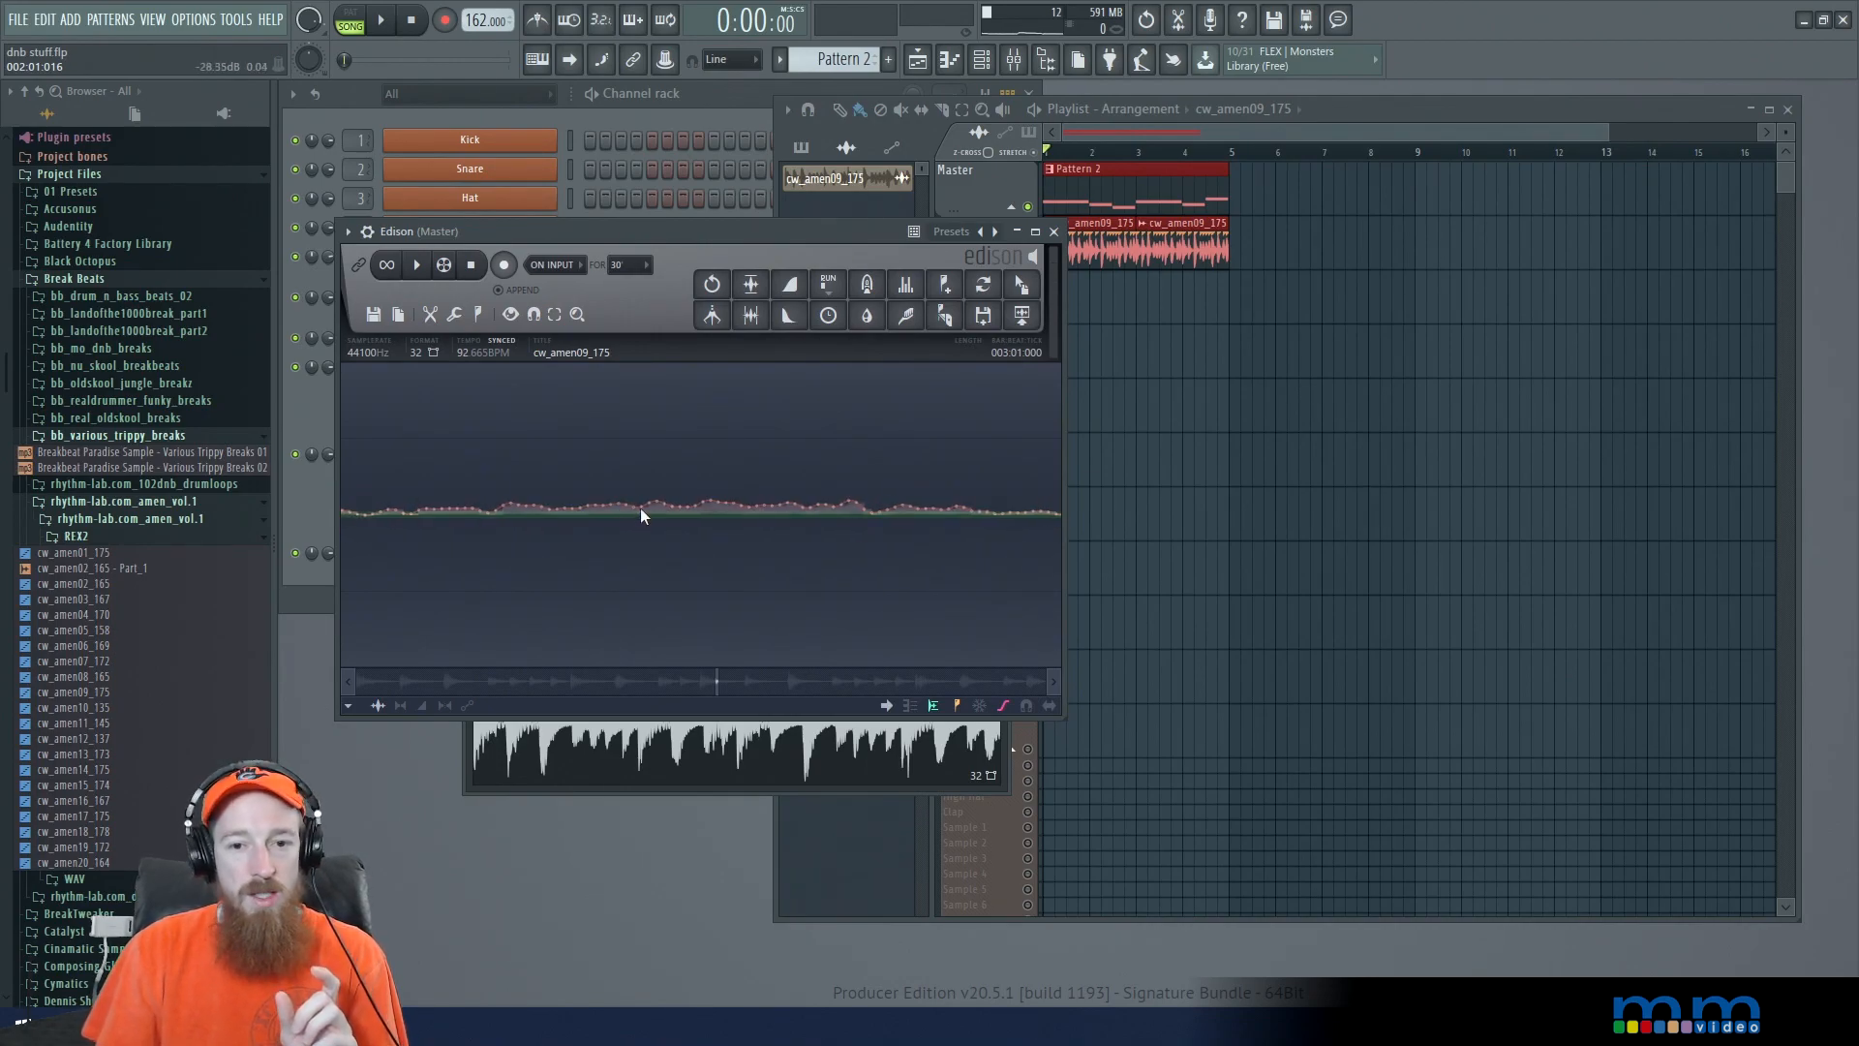
scroll(958, 520, down, 4)
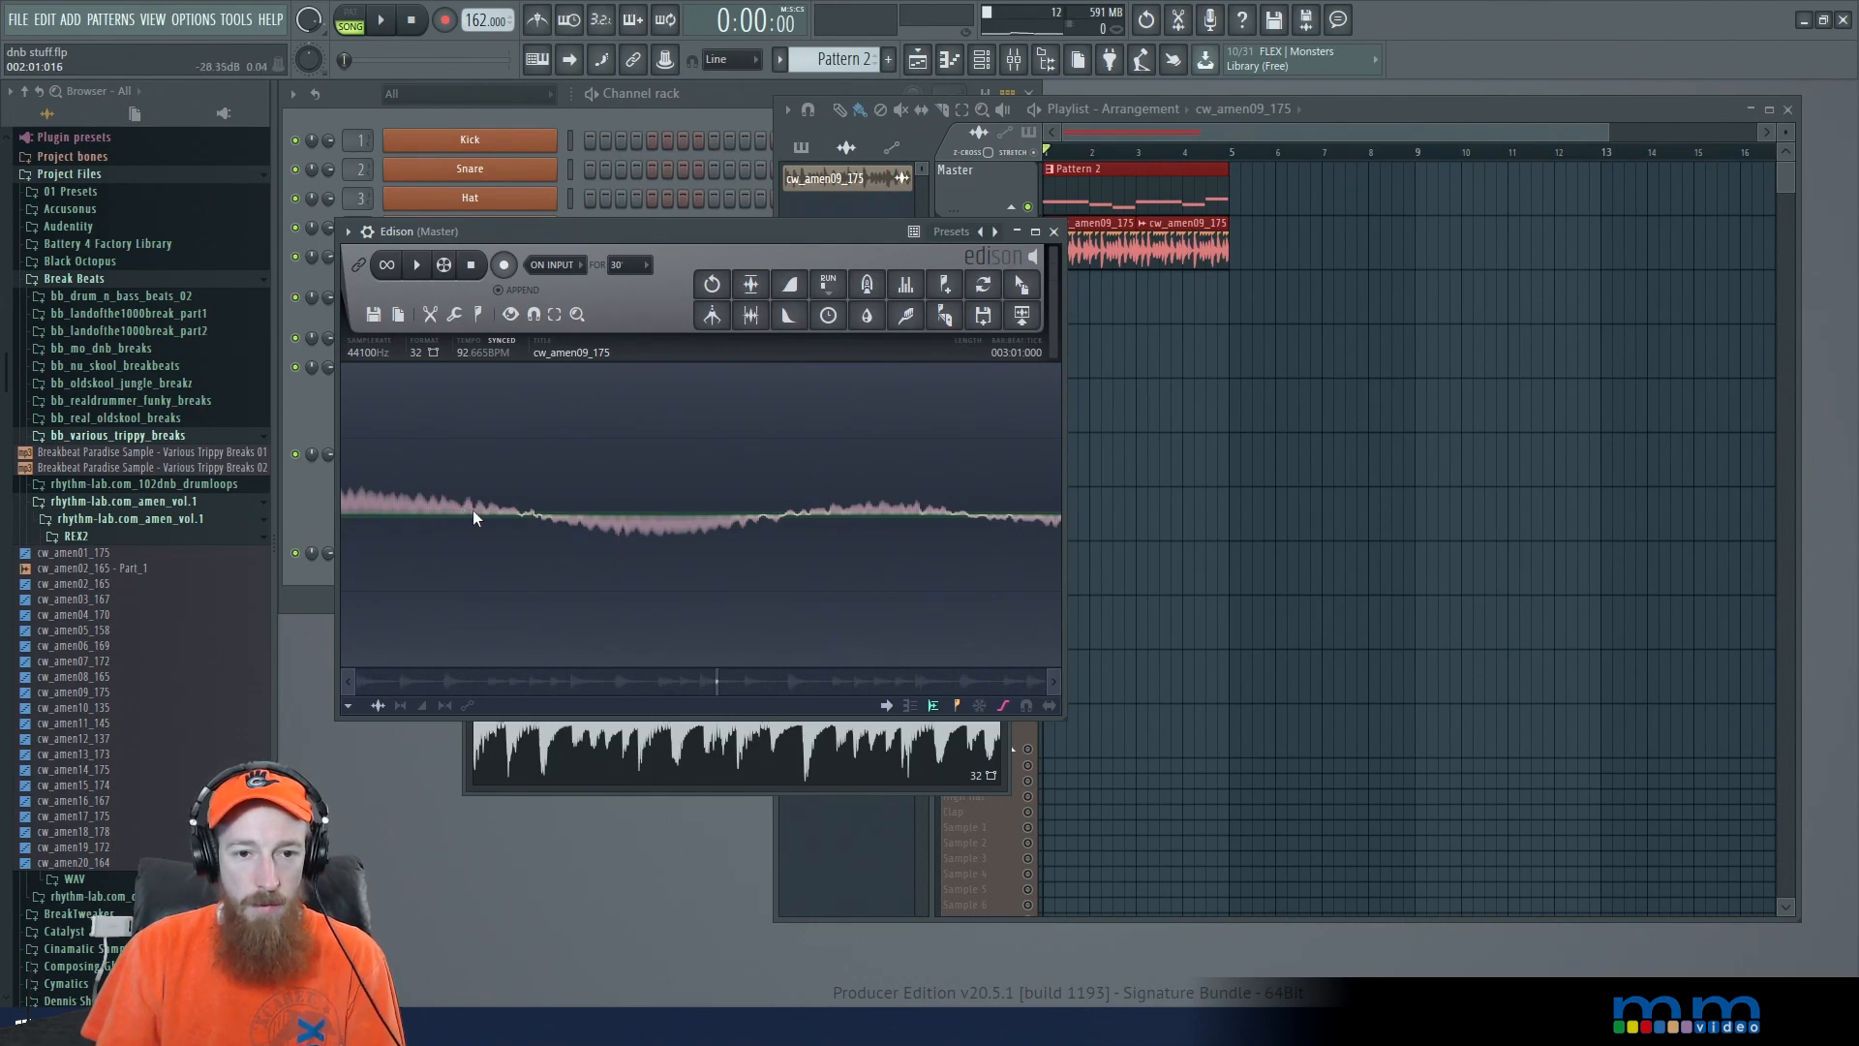
scroll(470, 501, down, 2)
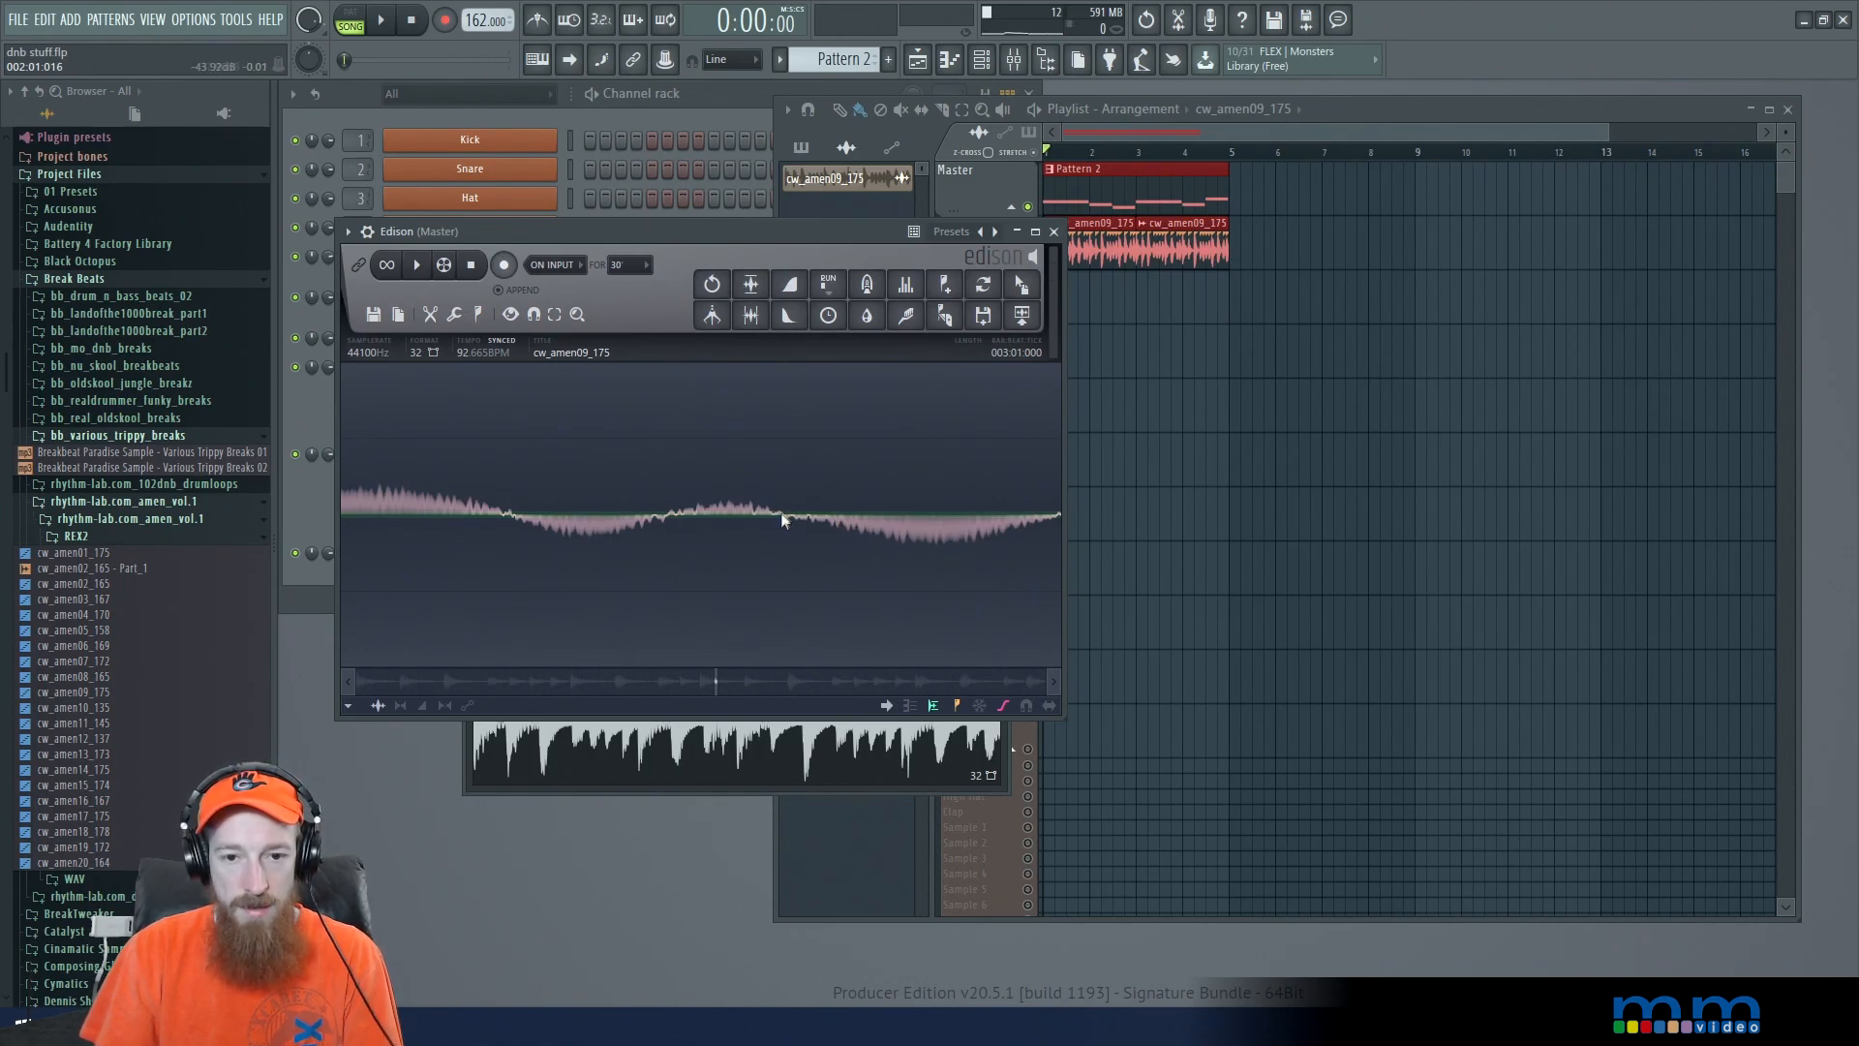
scroll(773, 519, up, 3)
scroll(931, 496, down, 4)
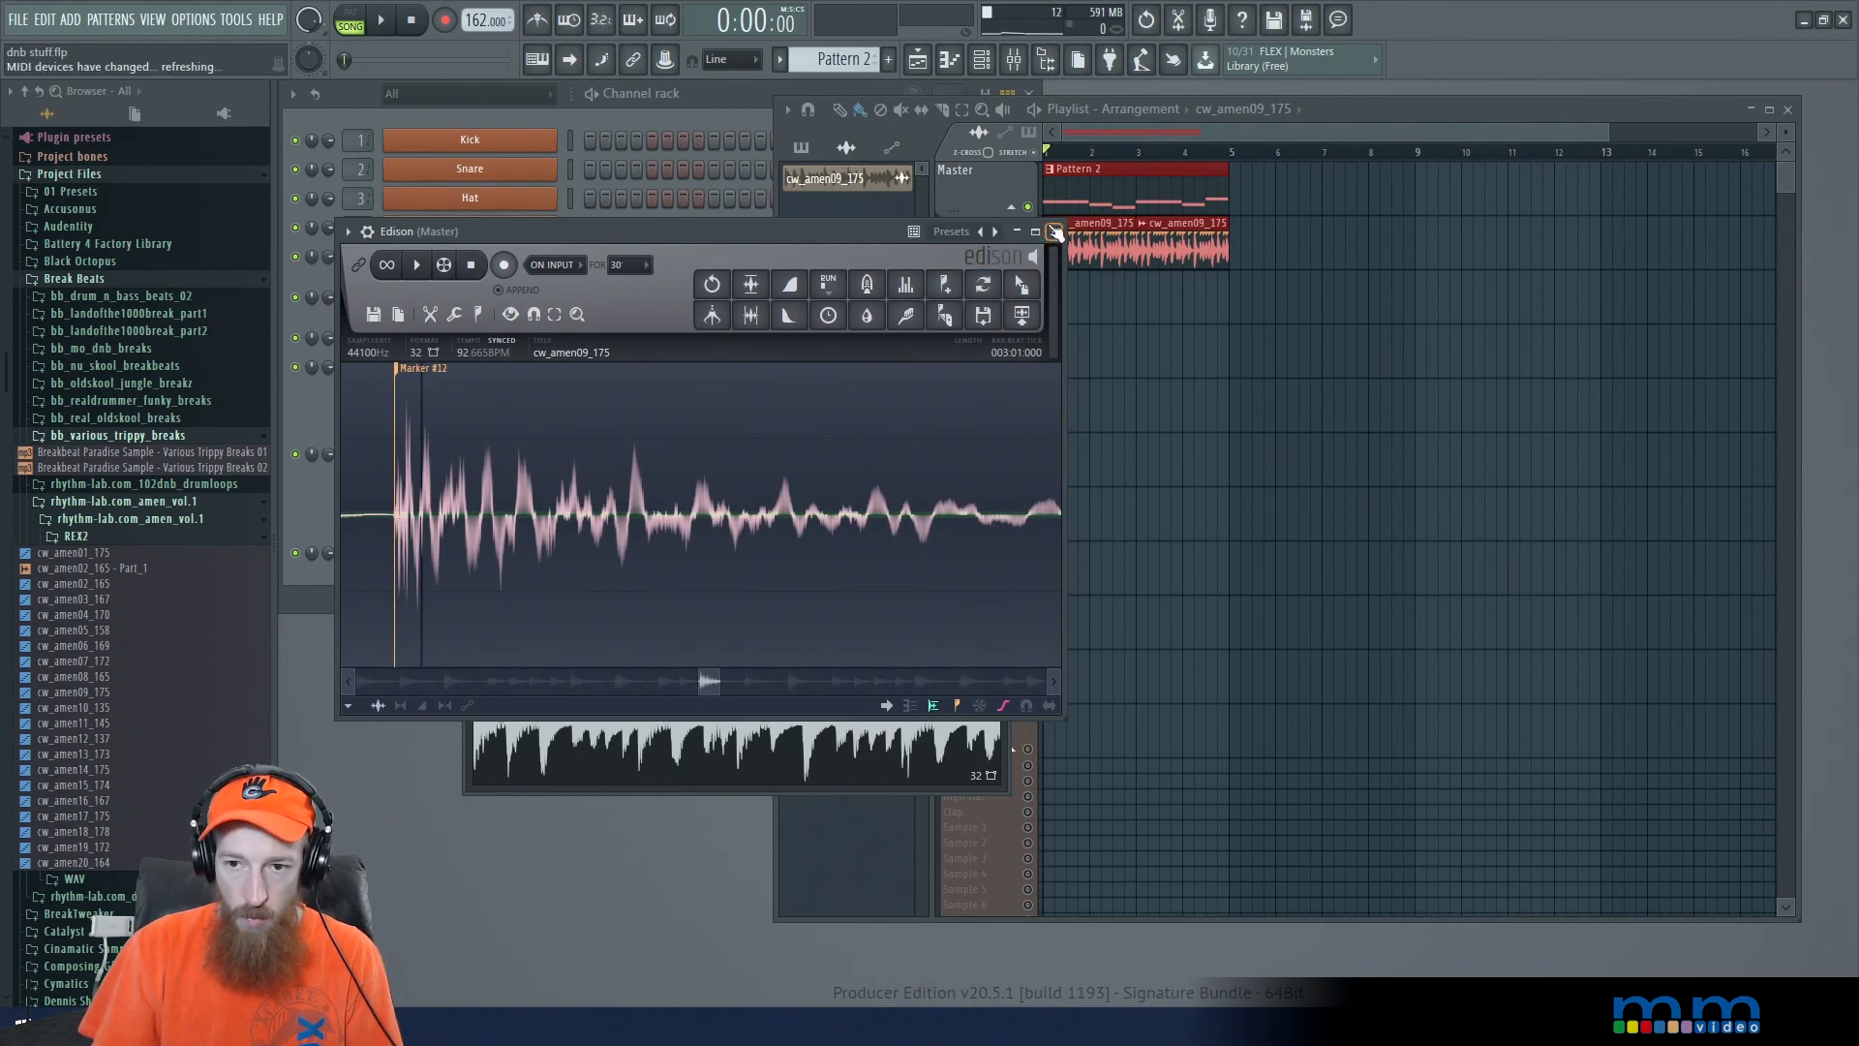
click(1053, 232)
Step: Inspect the full Destruction settings of the Destructor on the cw_amen09_175 mixer track, and close the plugin
click(1467, 379)
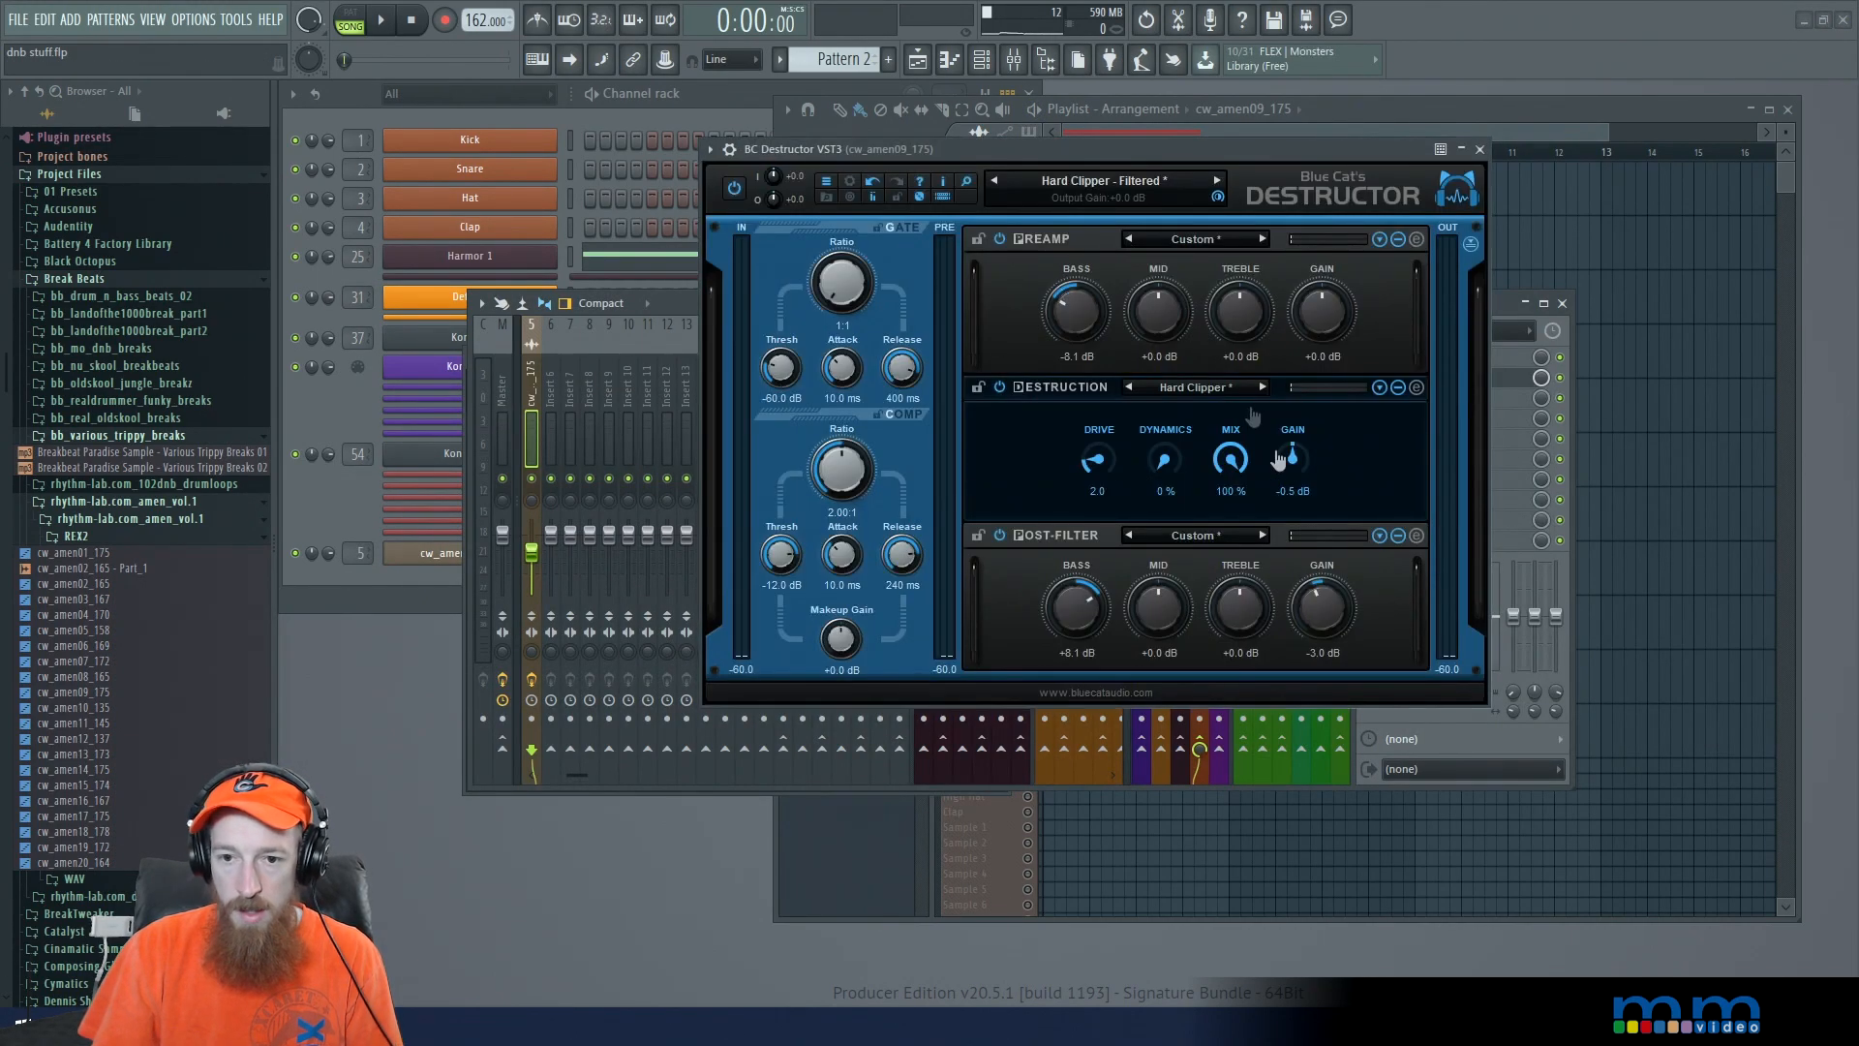
click(1417, 387)
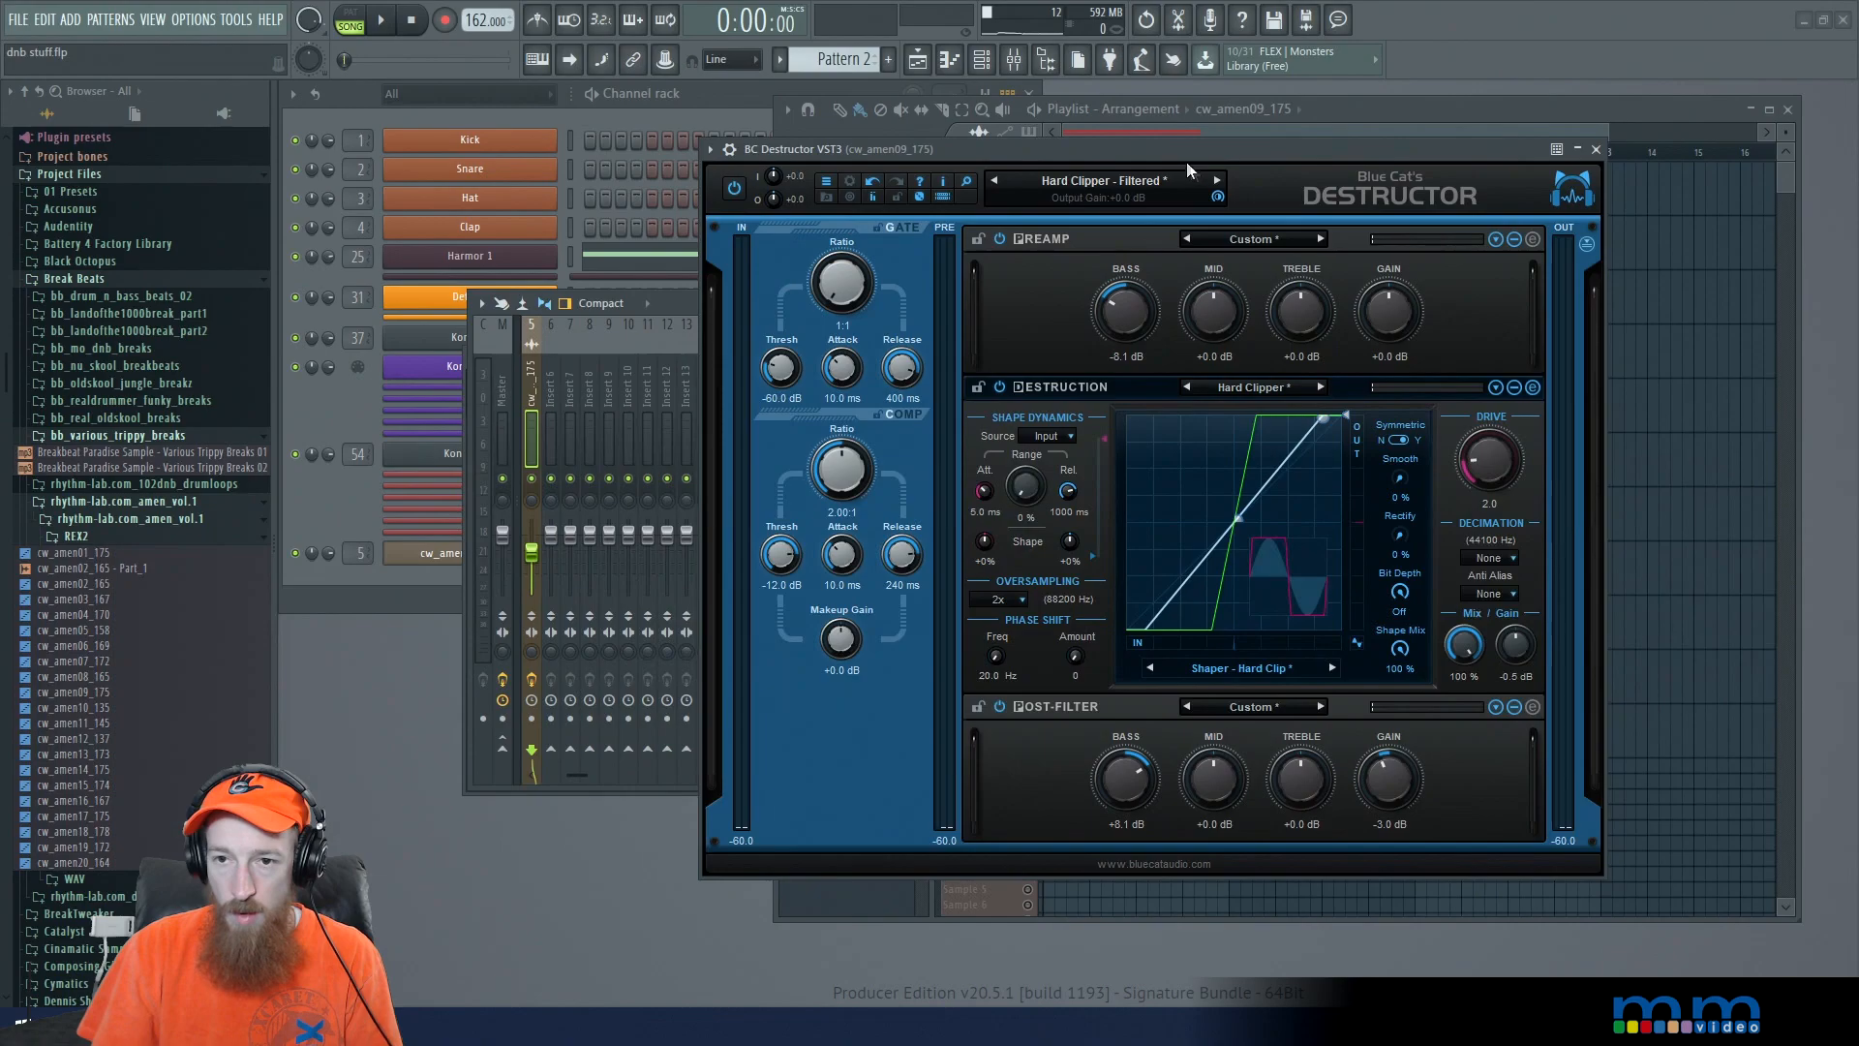
click(1463, 148)
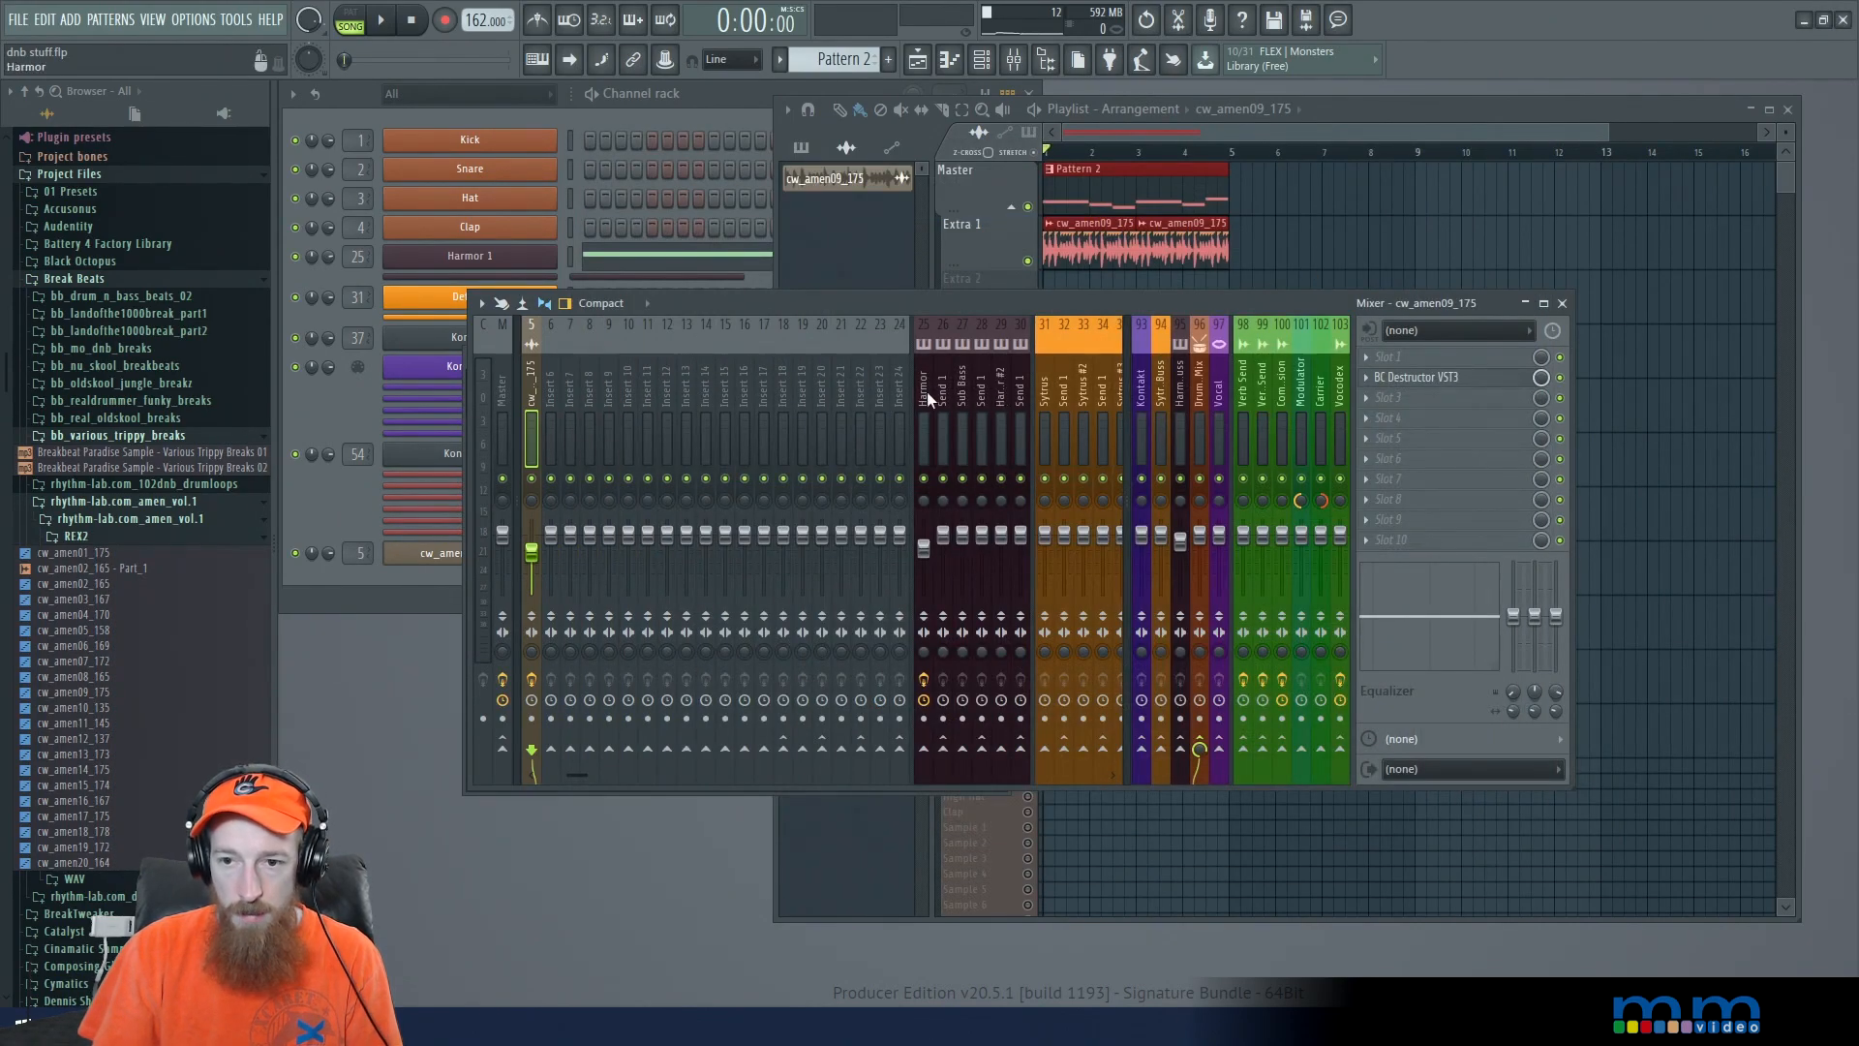
Step: Reopen the Destructor on the Harmor mixer track and set the shaper's Smooth to 0%
click(926, 391)
click(1455, 387)
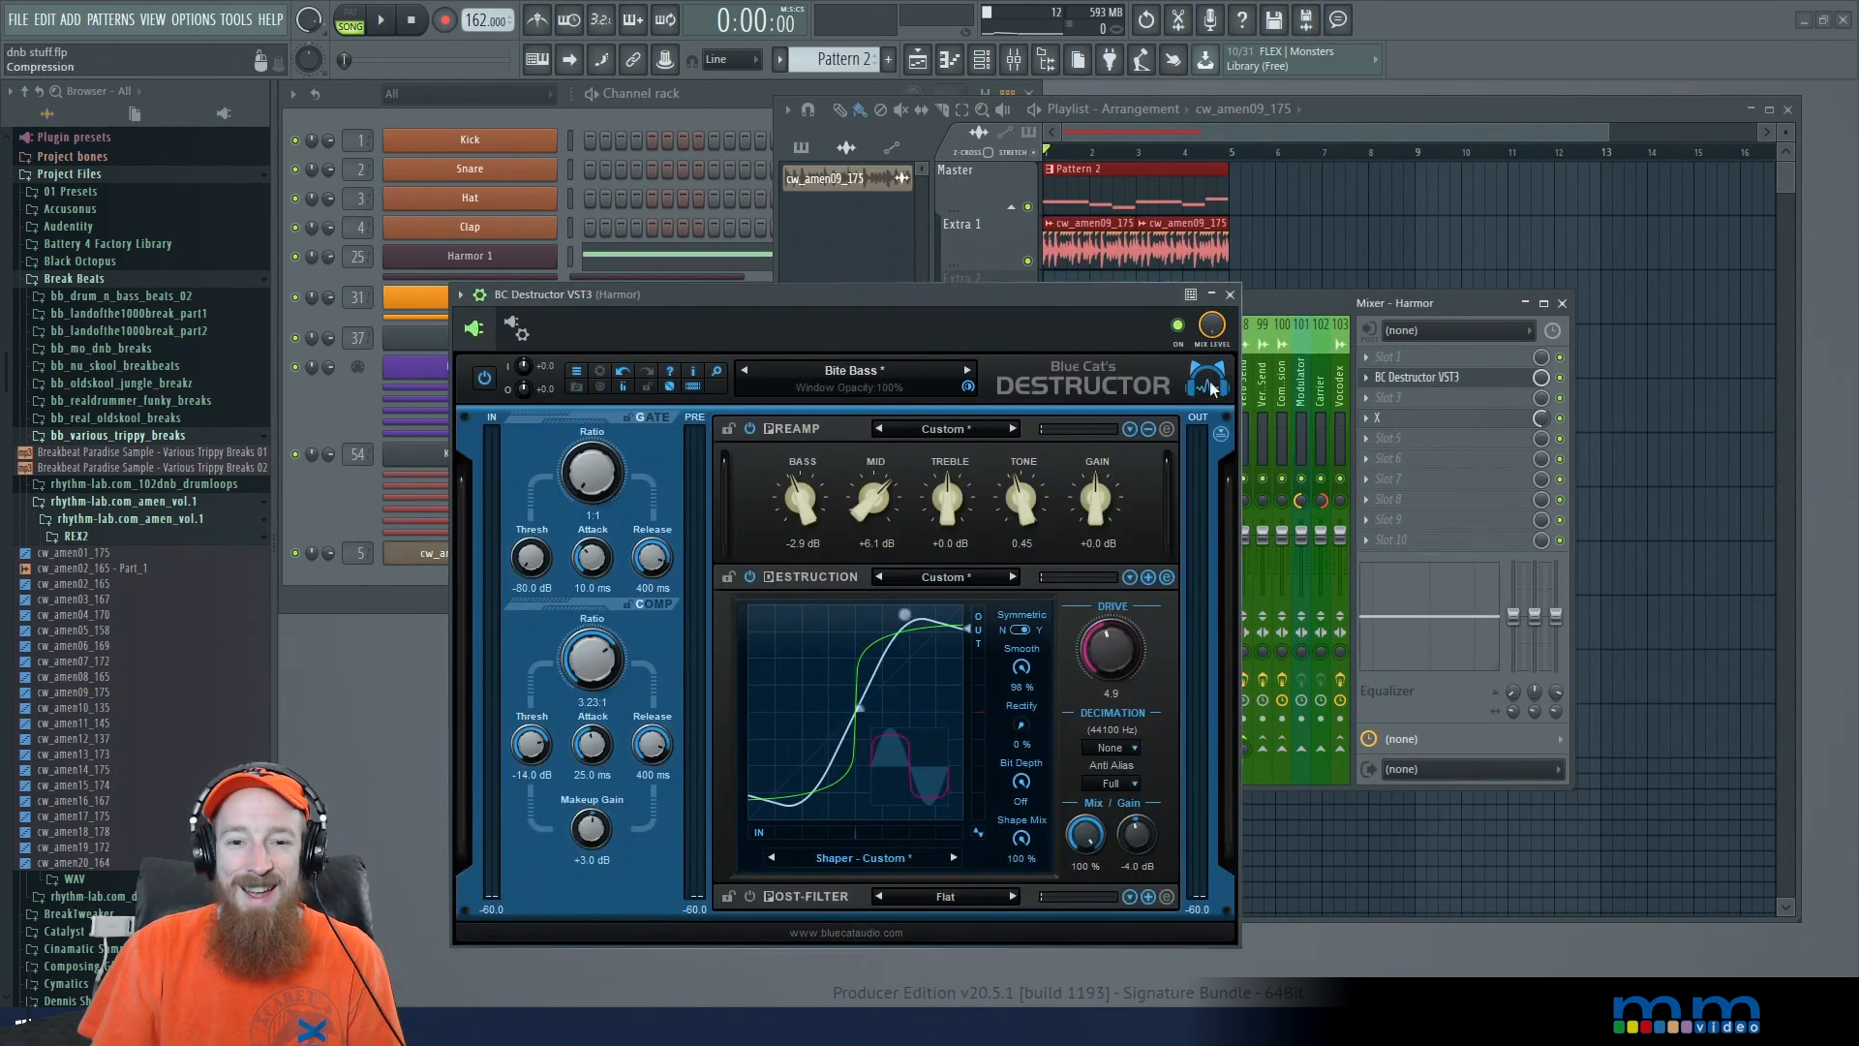
drag(875, 310, 969, 163)
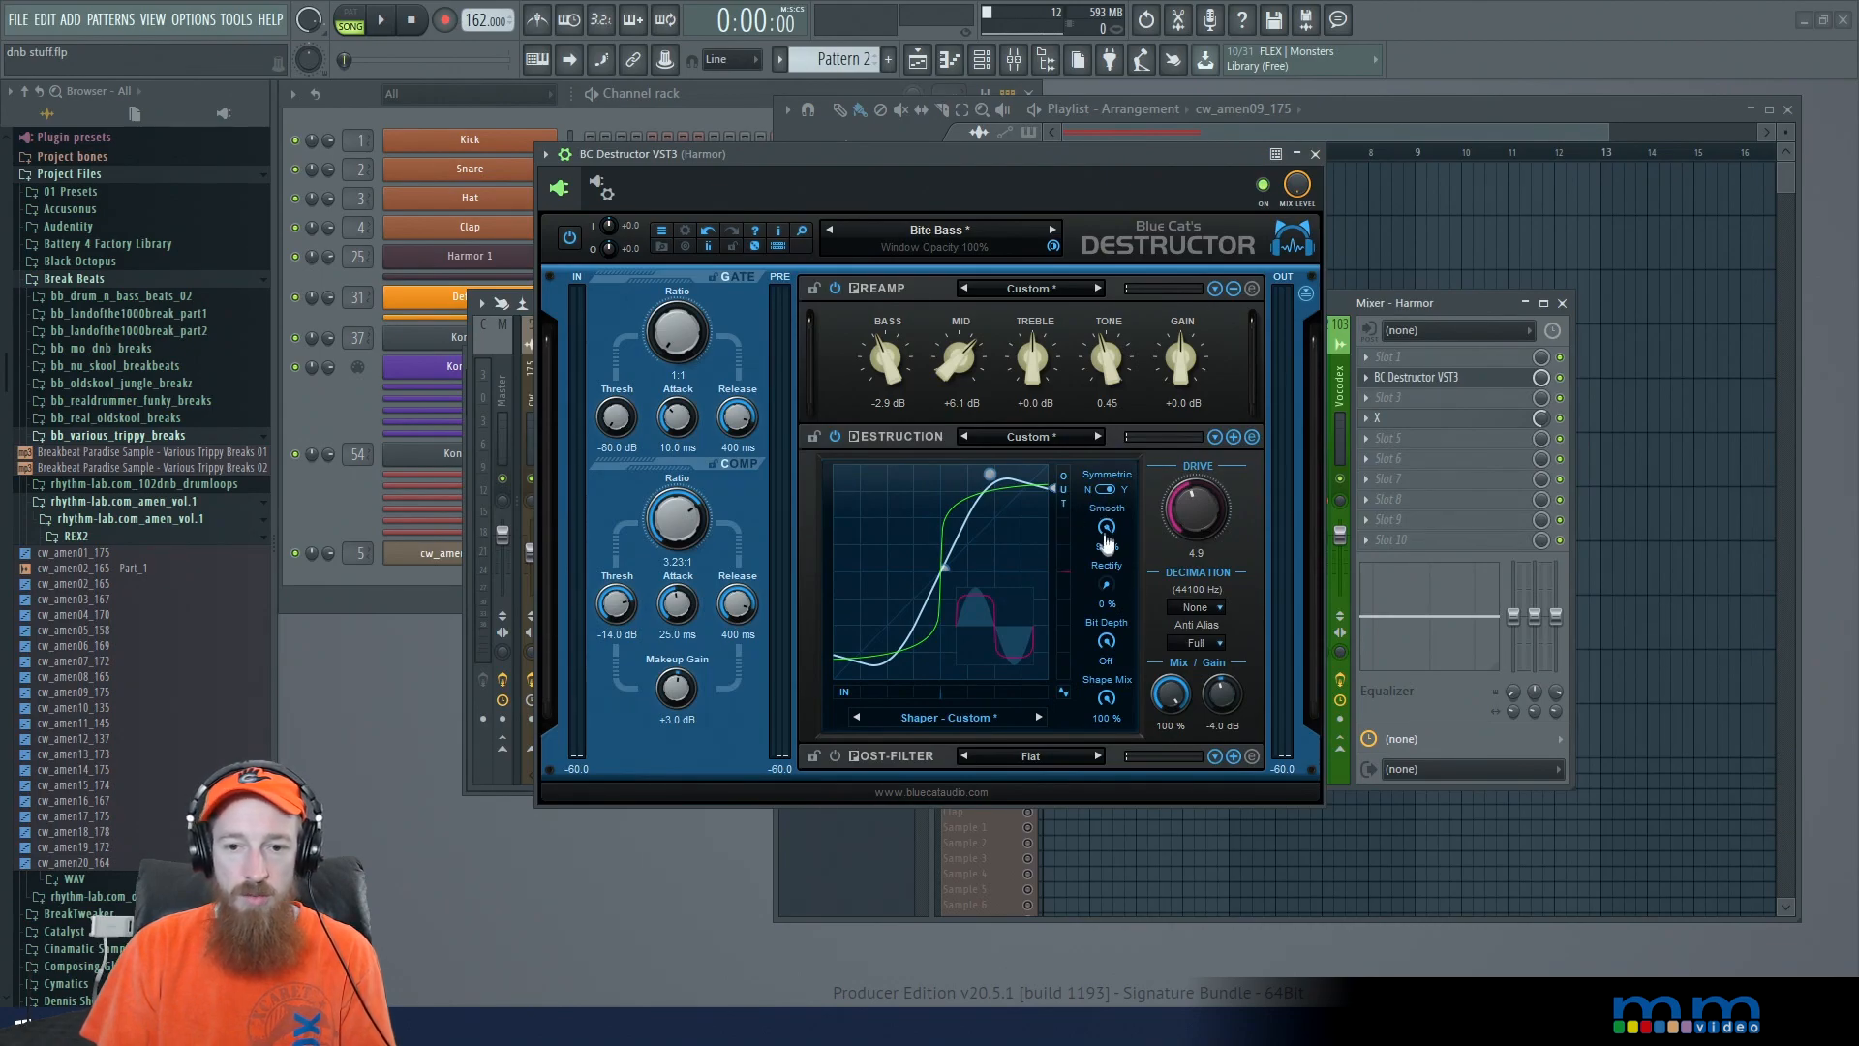
drag(1109, 545, 1104, 669)
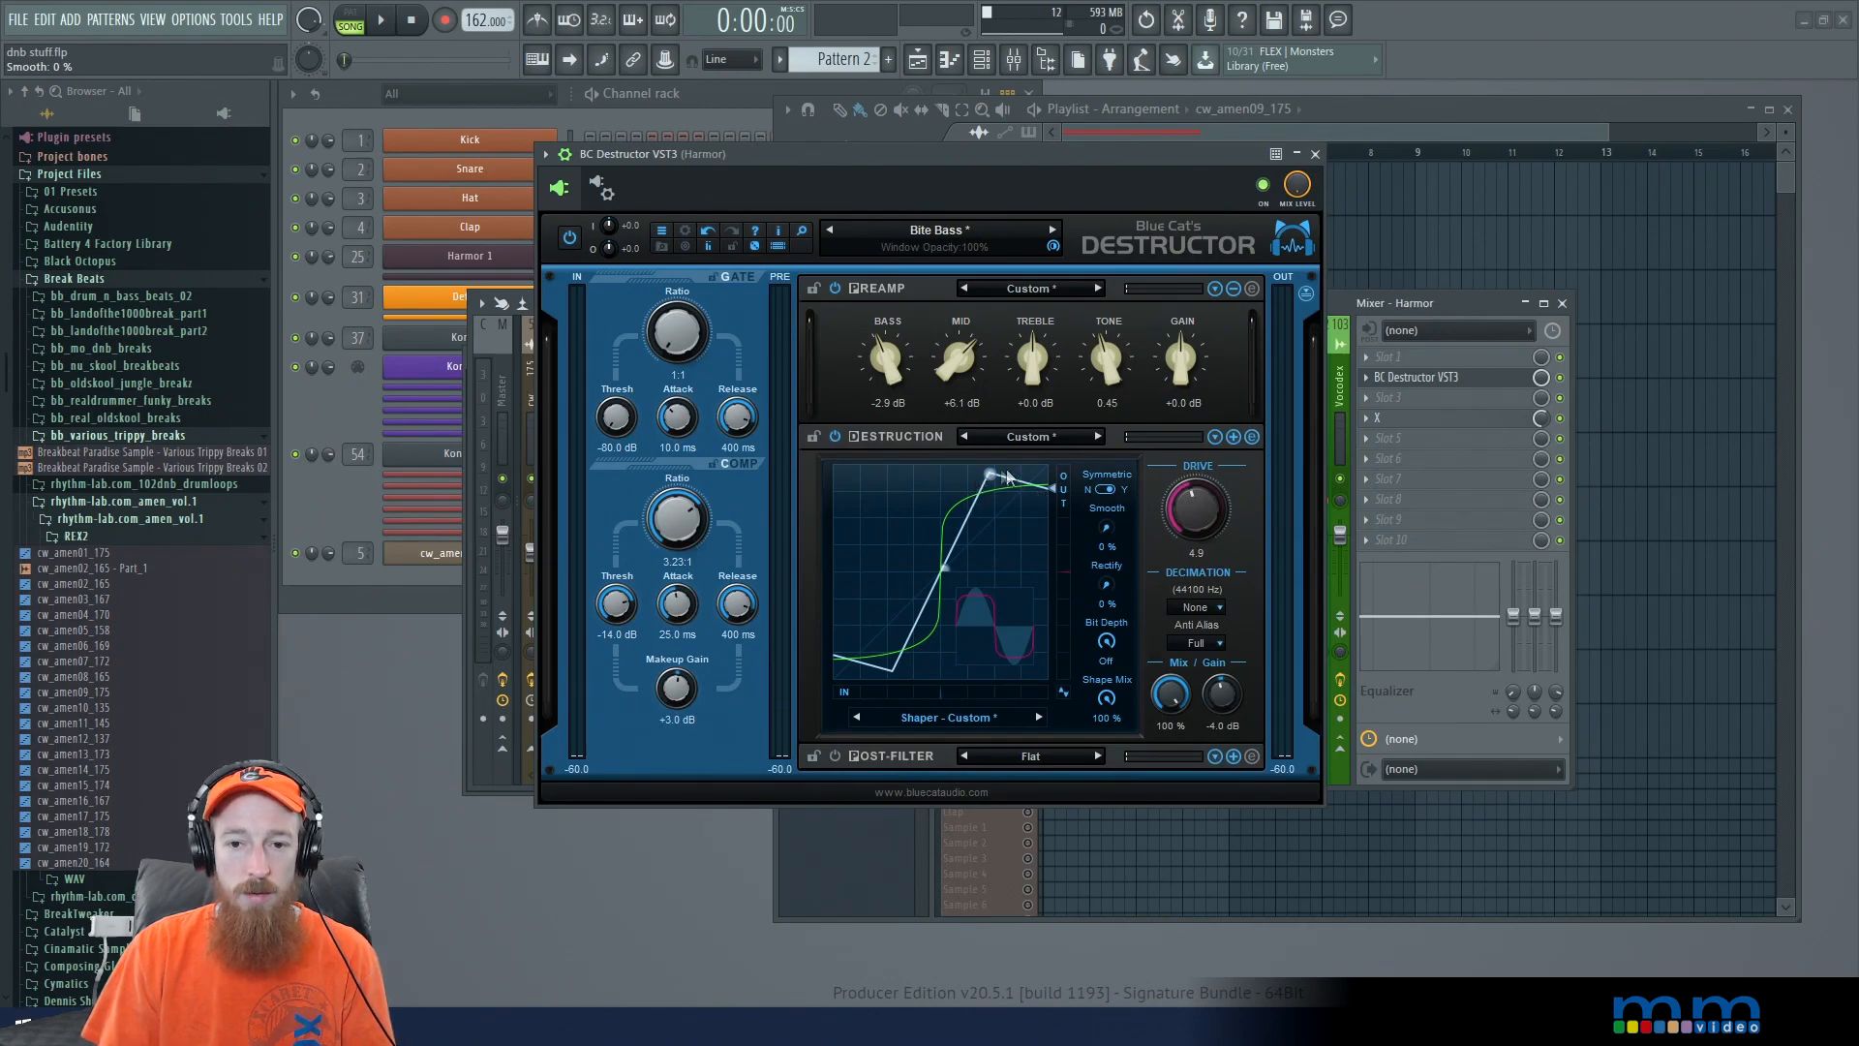
Step: Compare the shaper curve with Smooth at 59%, 0% and 2%, and raise Smooth to 43%
drag(1104, 530, 1107, 465)
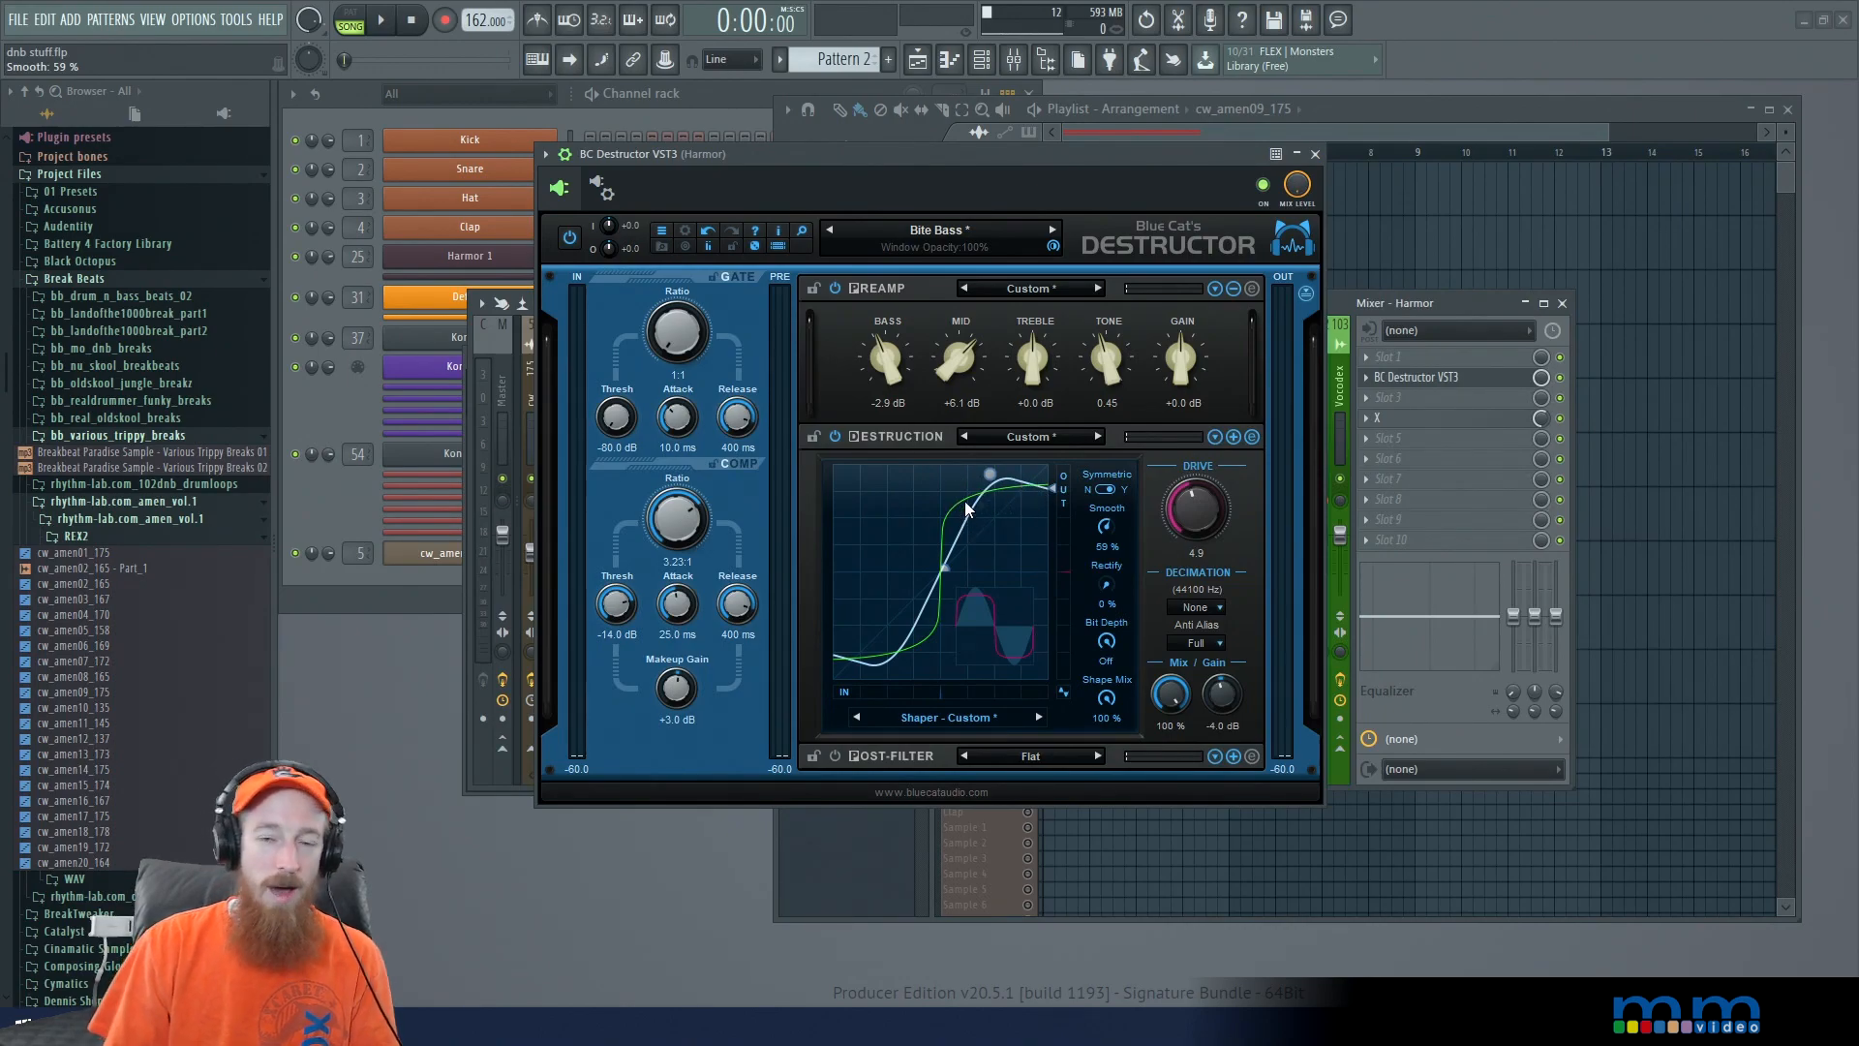
drag(1105, 526, 1100, 634)
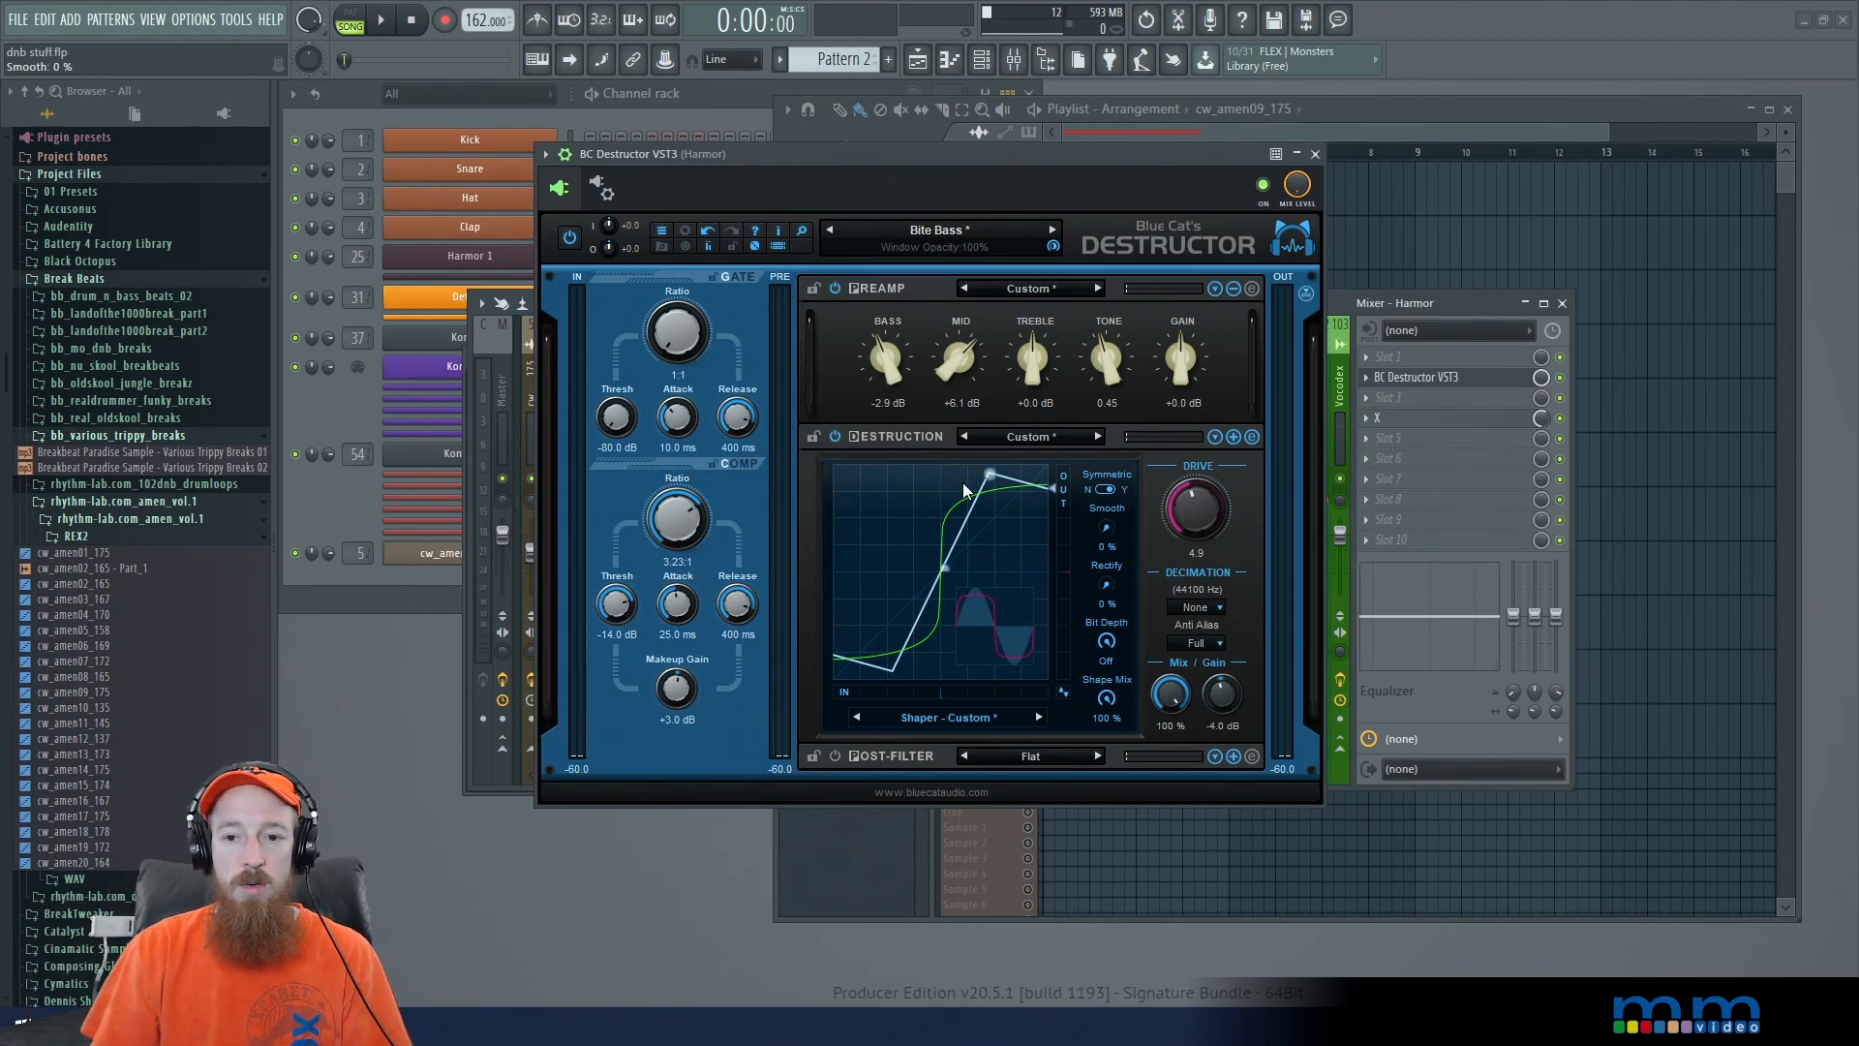
drag(1106, 543, 1111, 536)
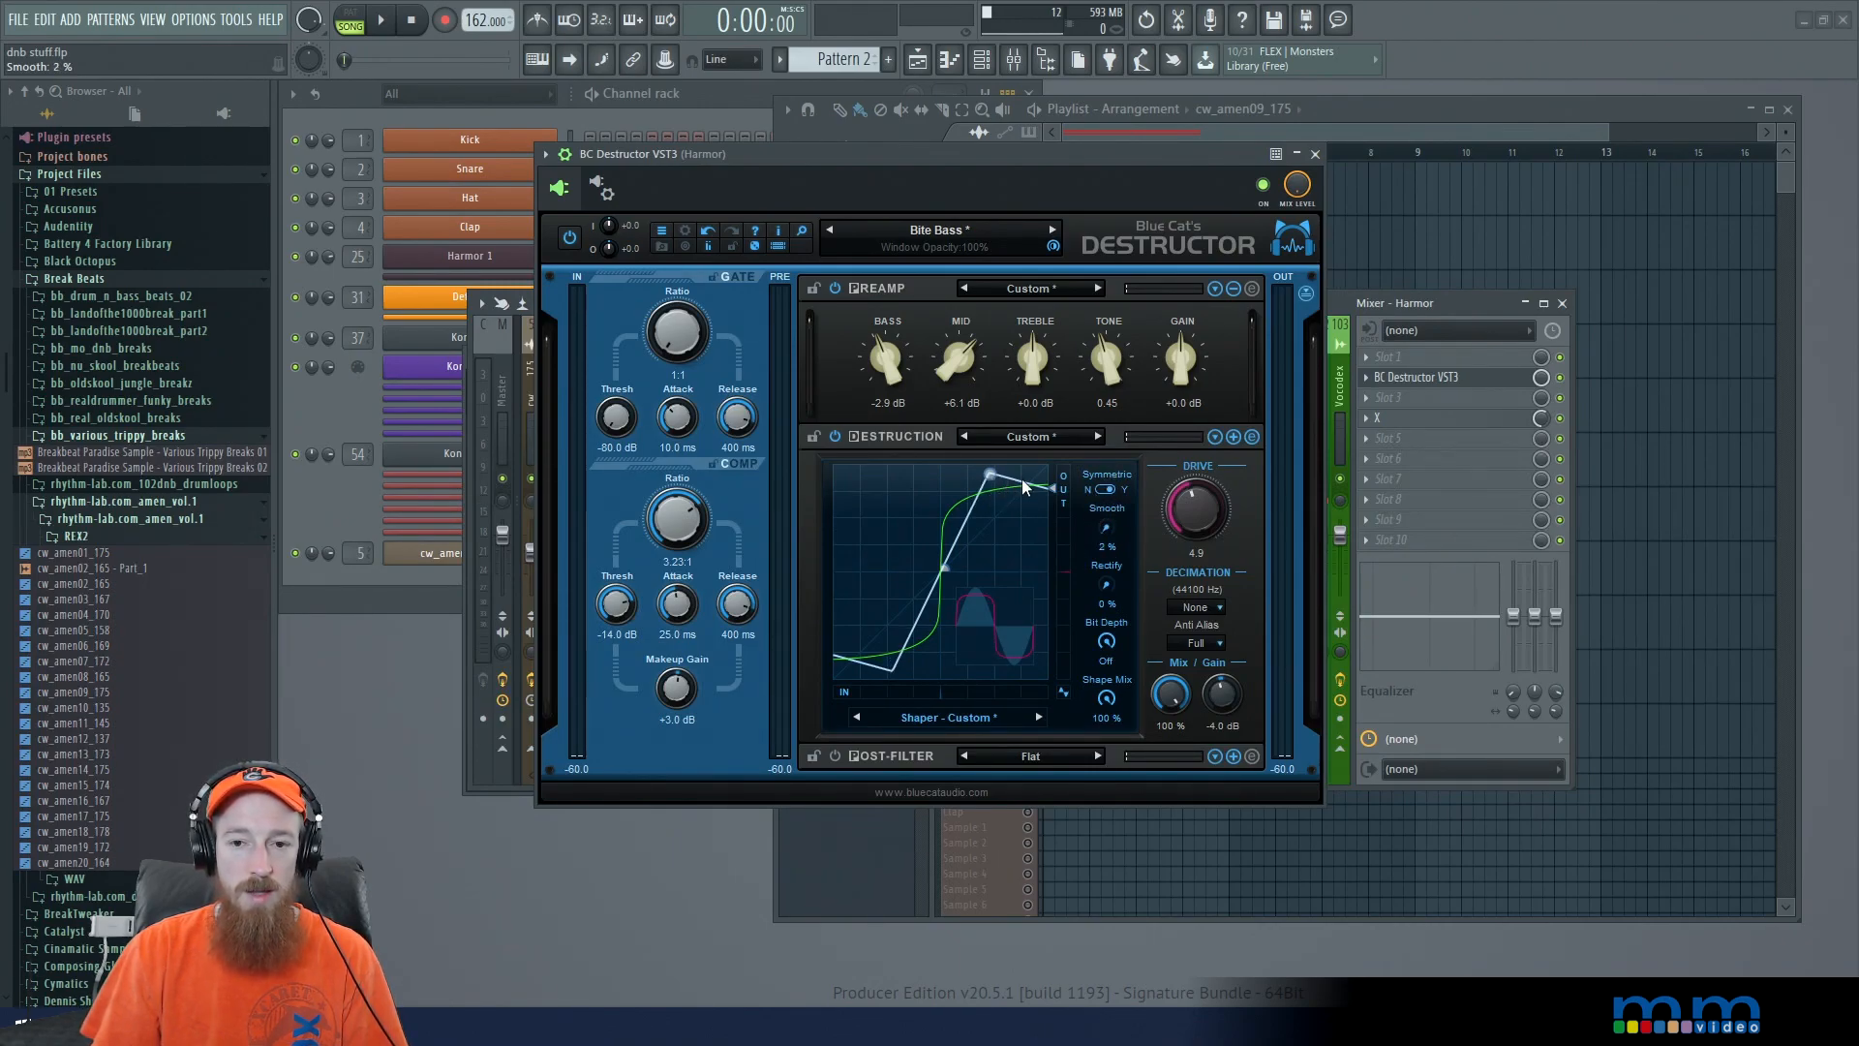
drag(1105, 530, 1099, 448)
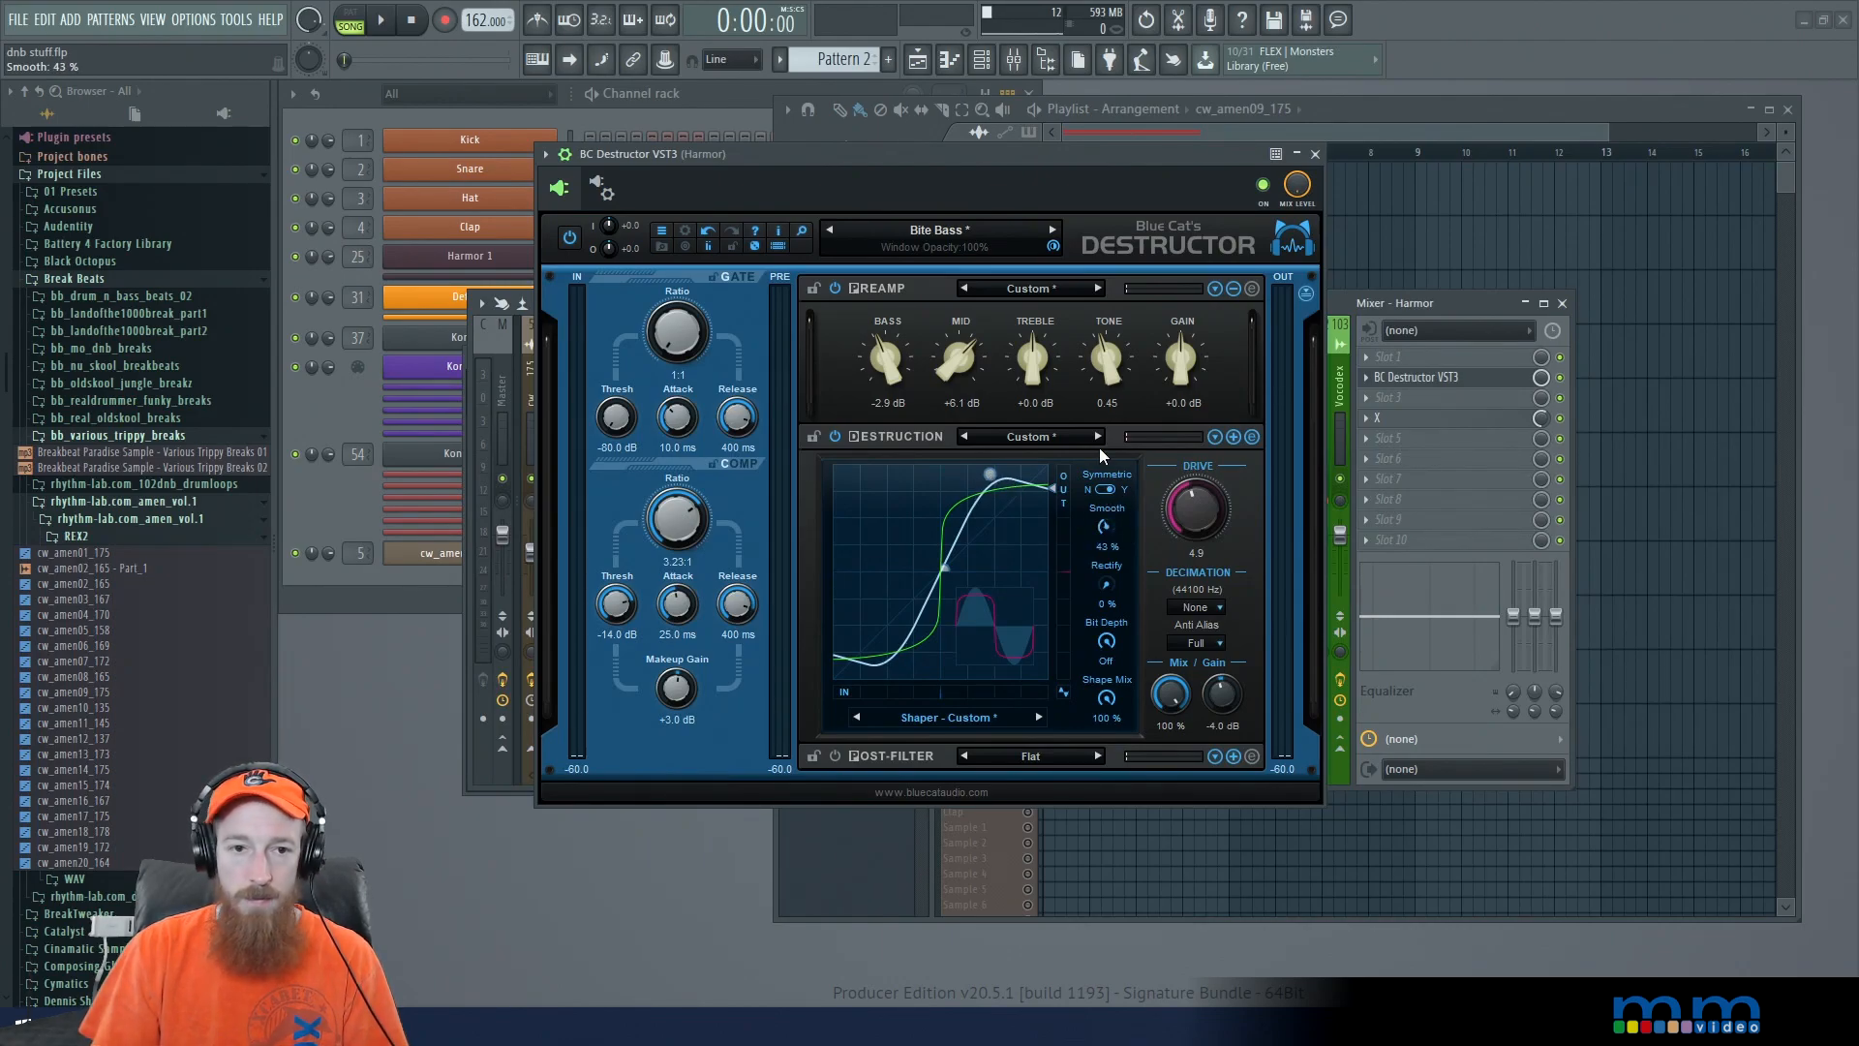
Step: Route the Default channel to mixer track 25 and open its synth
click(1315, 154)
drag(357, 296, 357, 334)
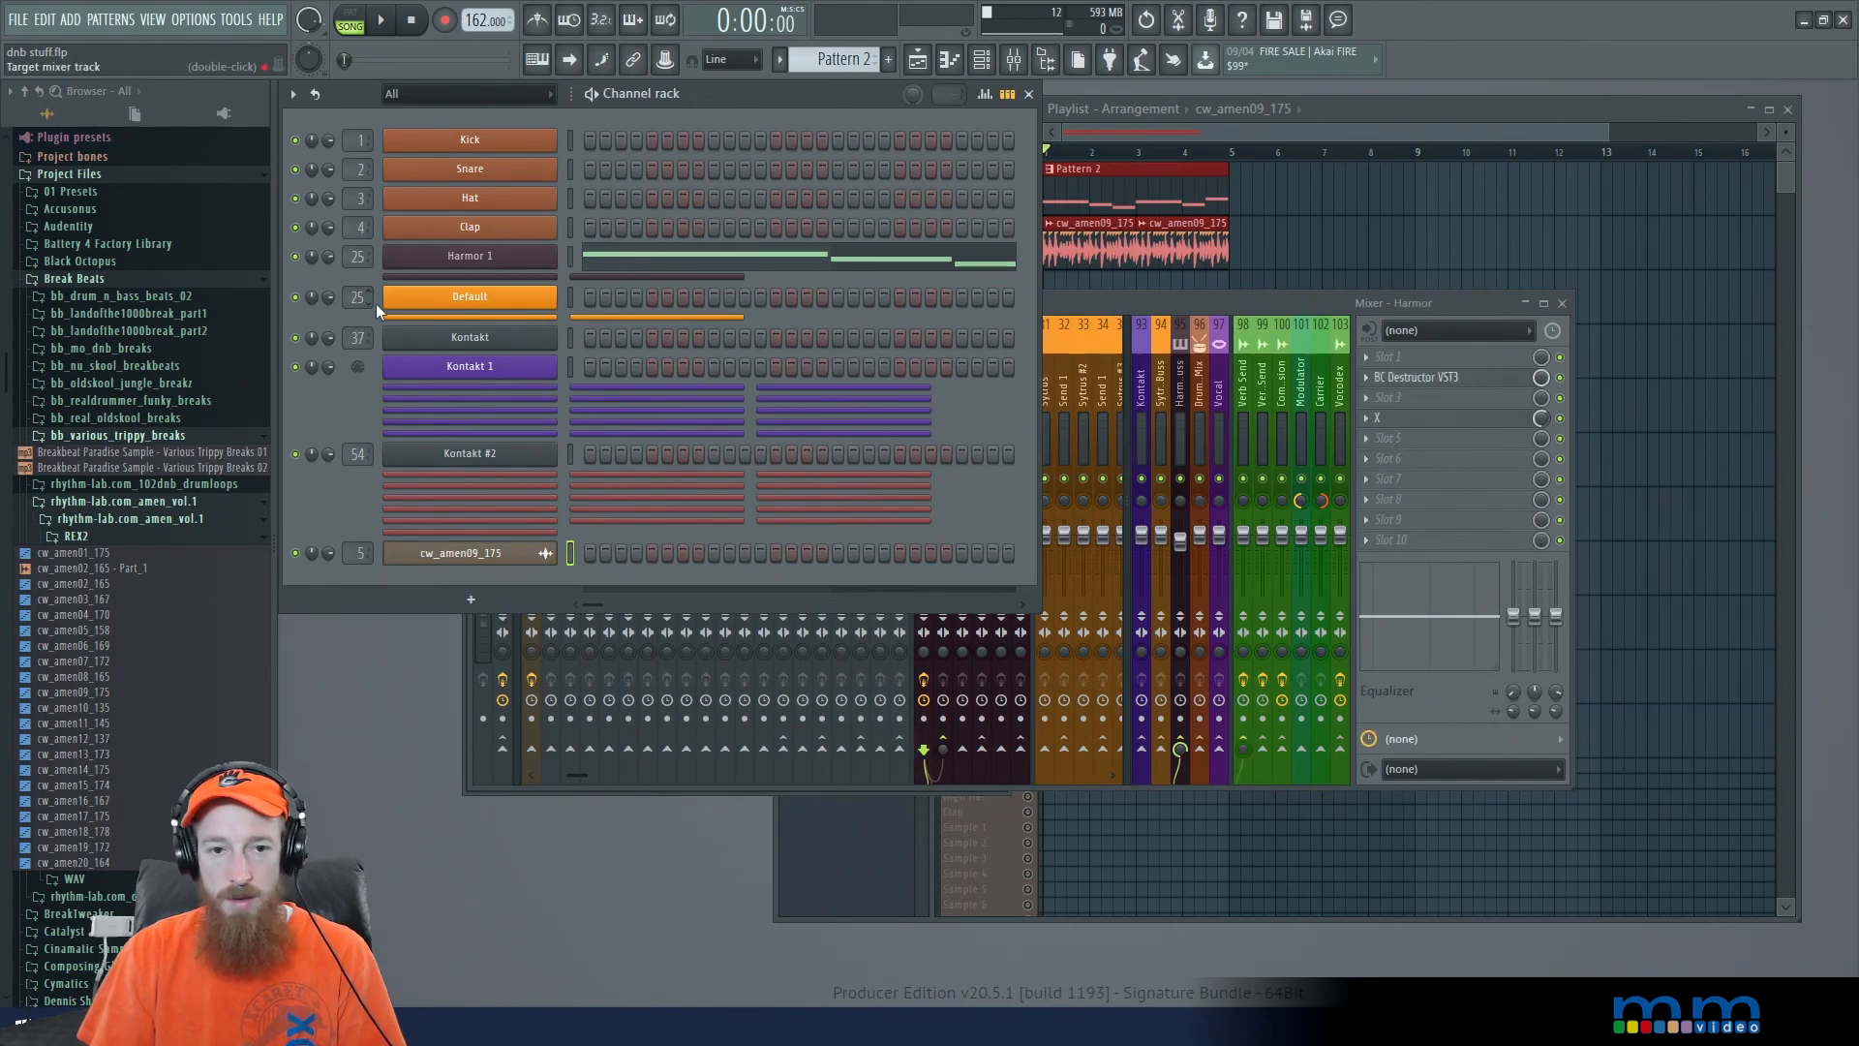
click(471, 300)
drag(1385, 205, 905, 356)
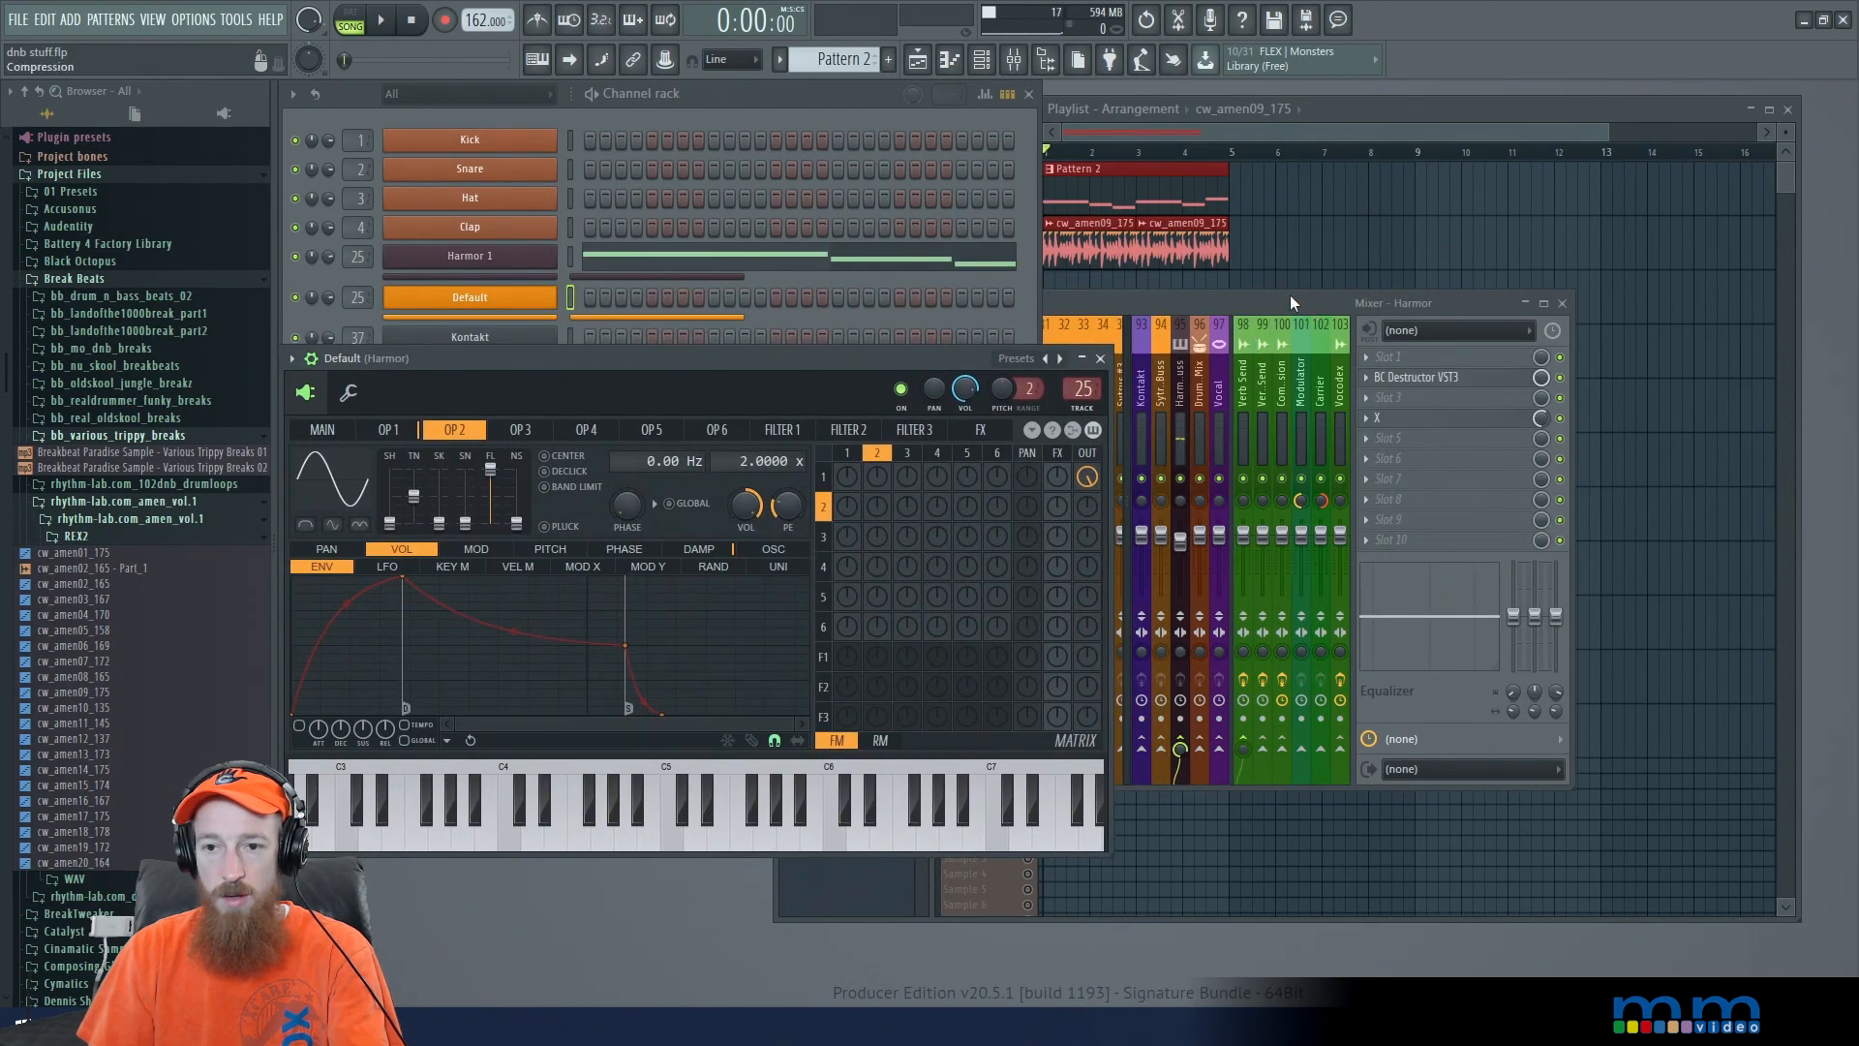
Step: Set Smooth to 0% in Harmor's Destructor and move the shaper's upper curve point inward and down for a steeper slope
click(1293, 301)
click(1468, 381)
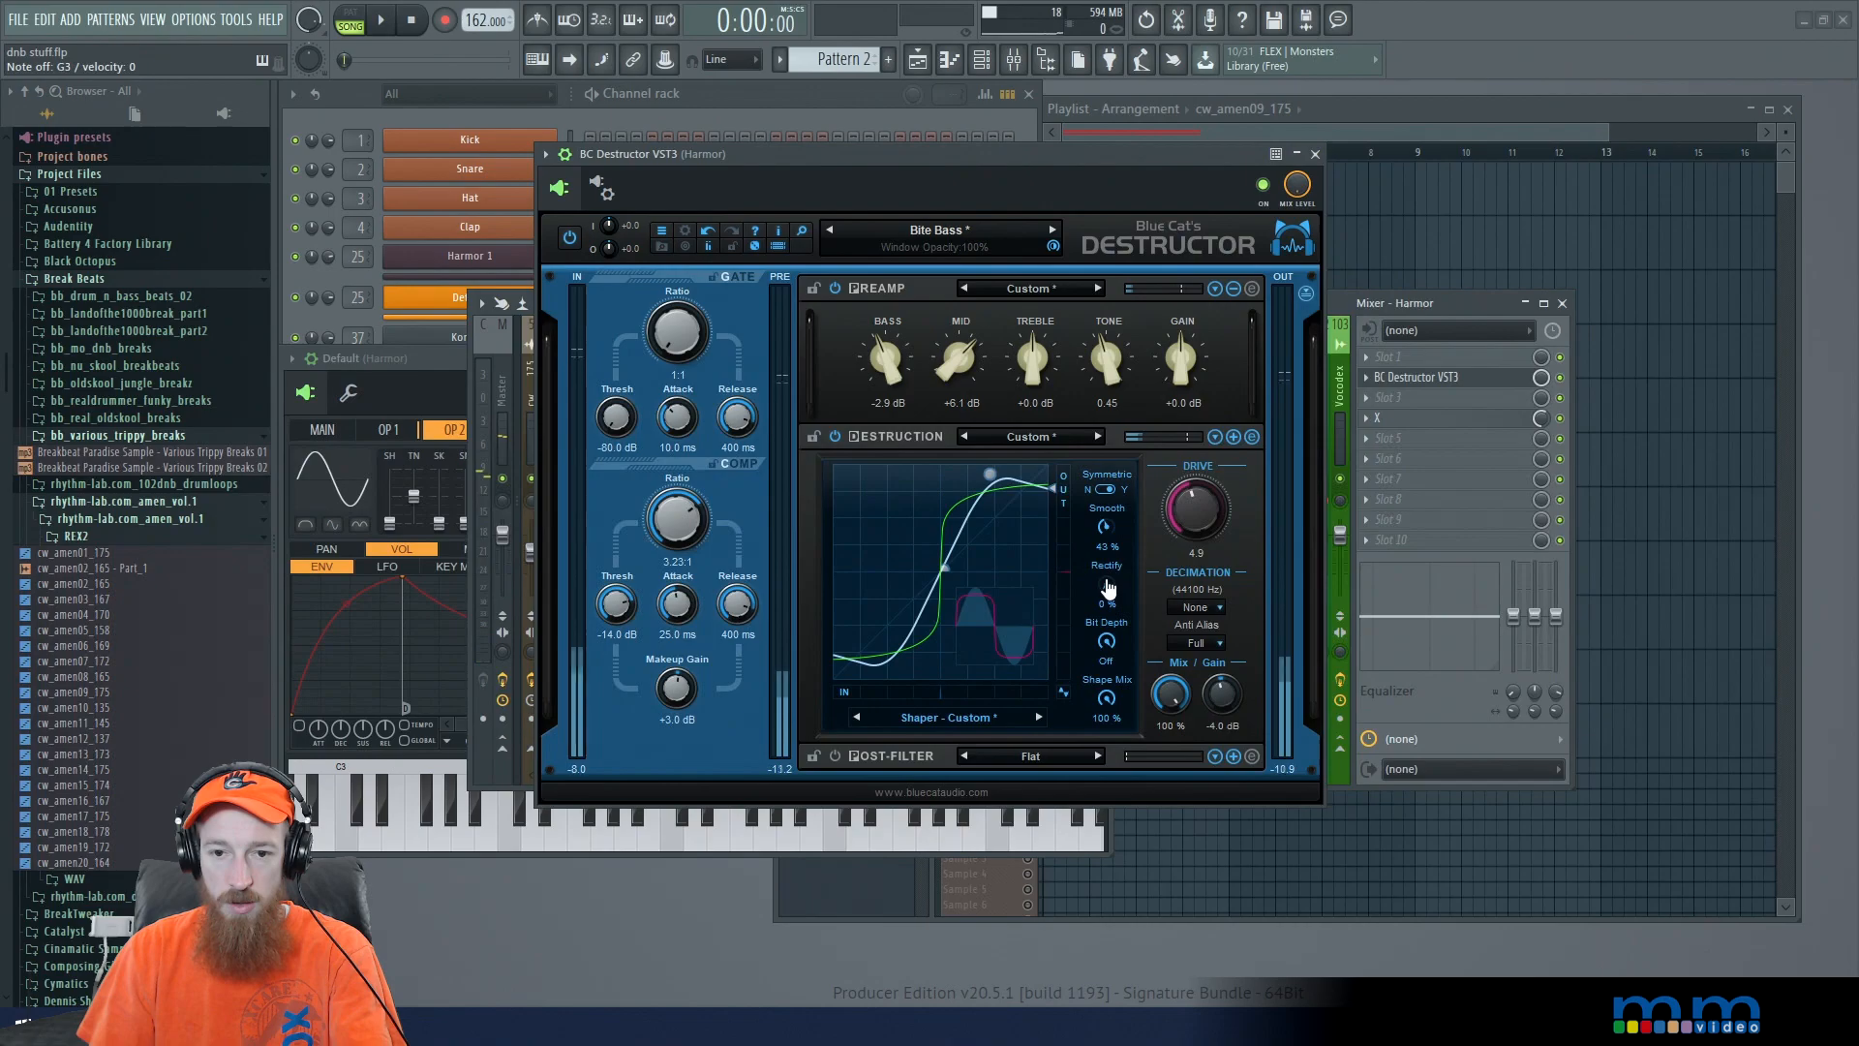
drag(1105, 531, 1113, 644)
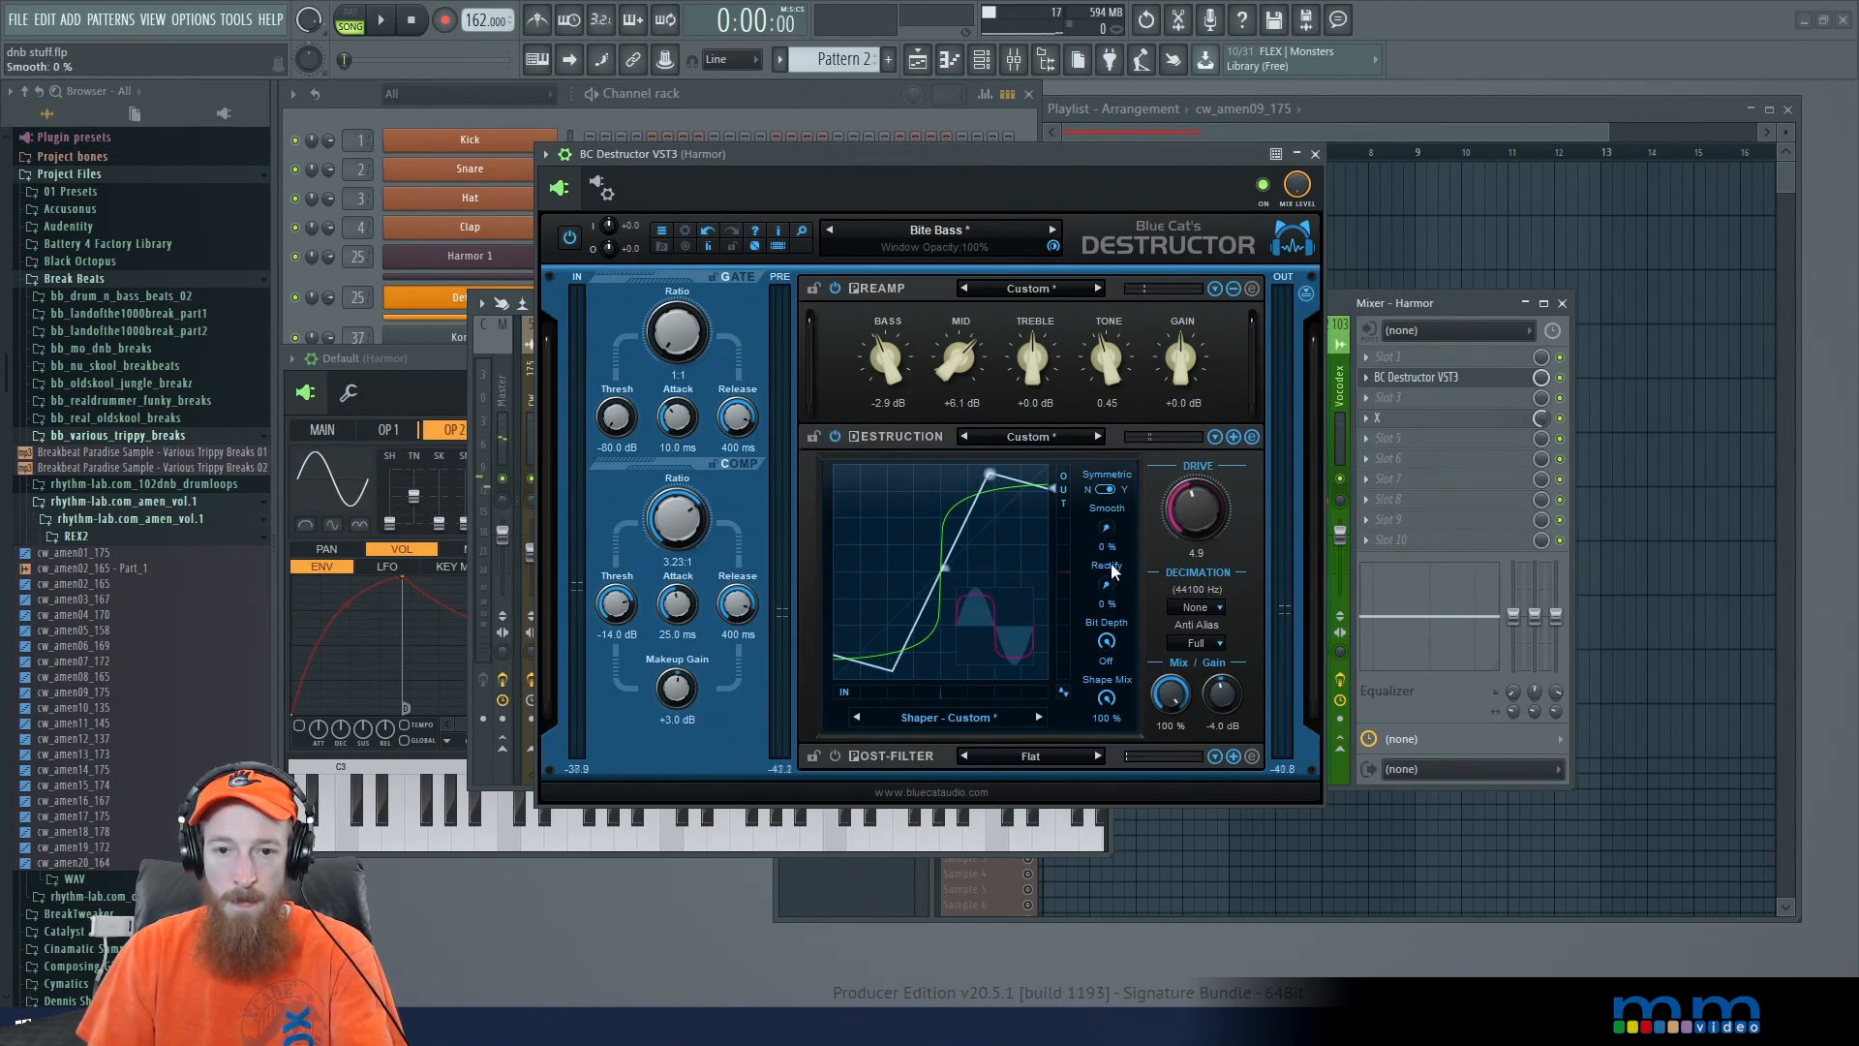
drag(991, 486, 964, 514)
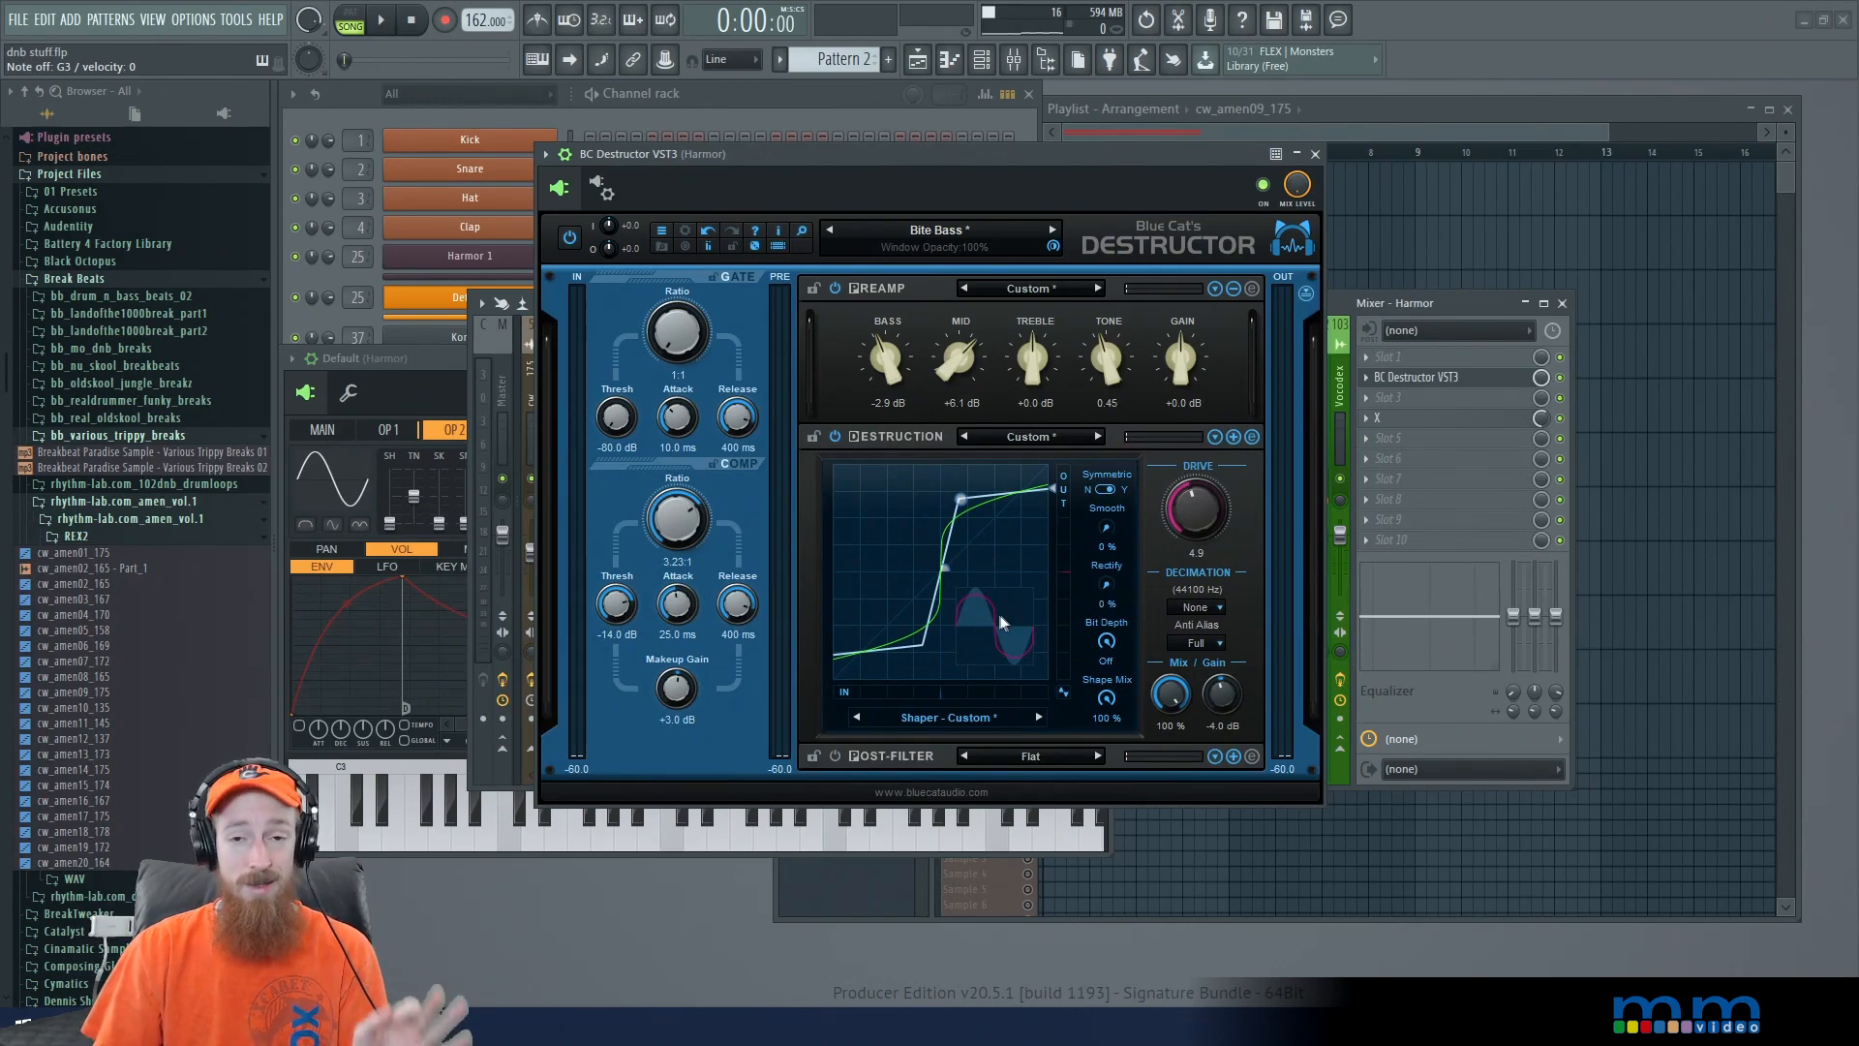
click(1315, 154)
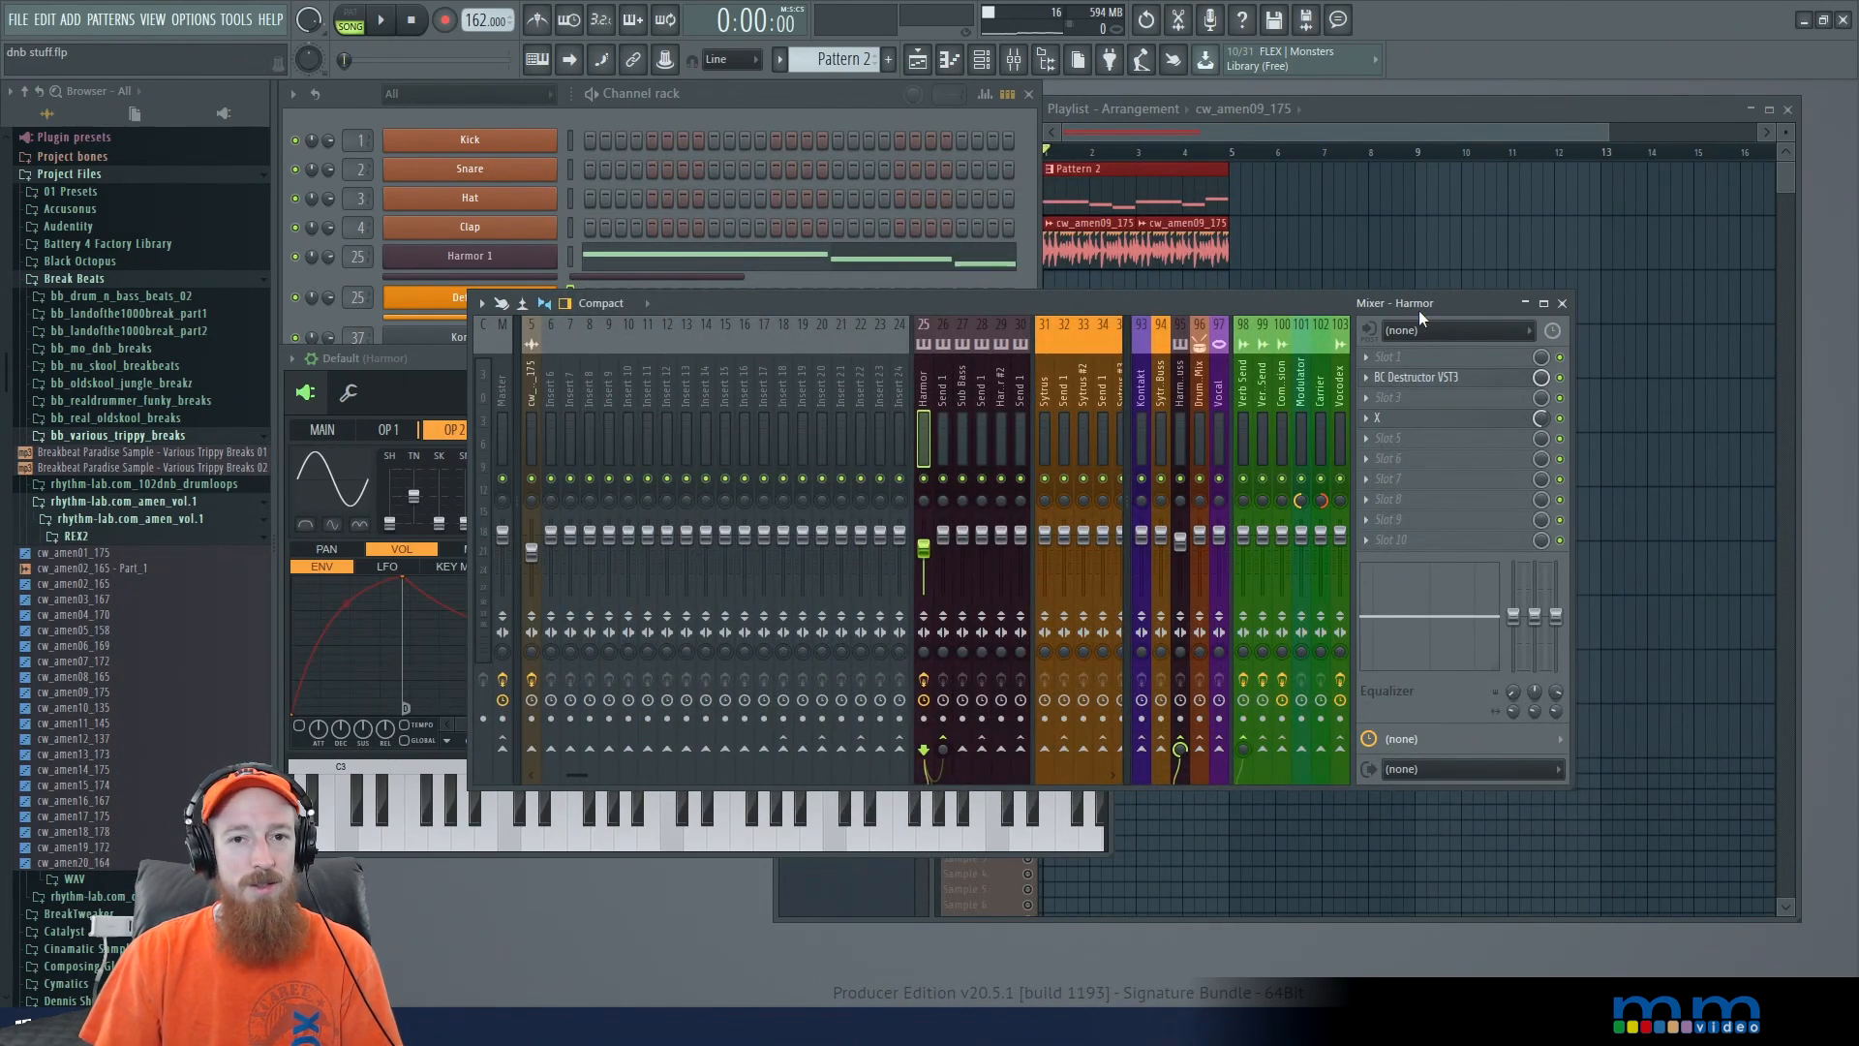